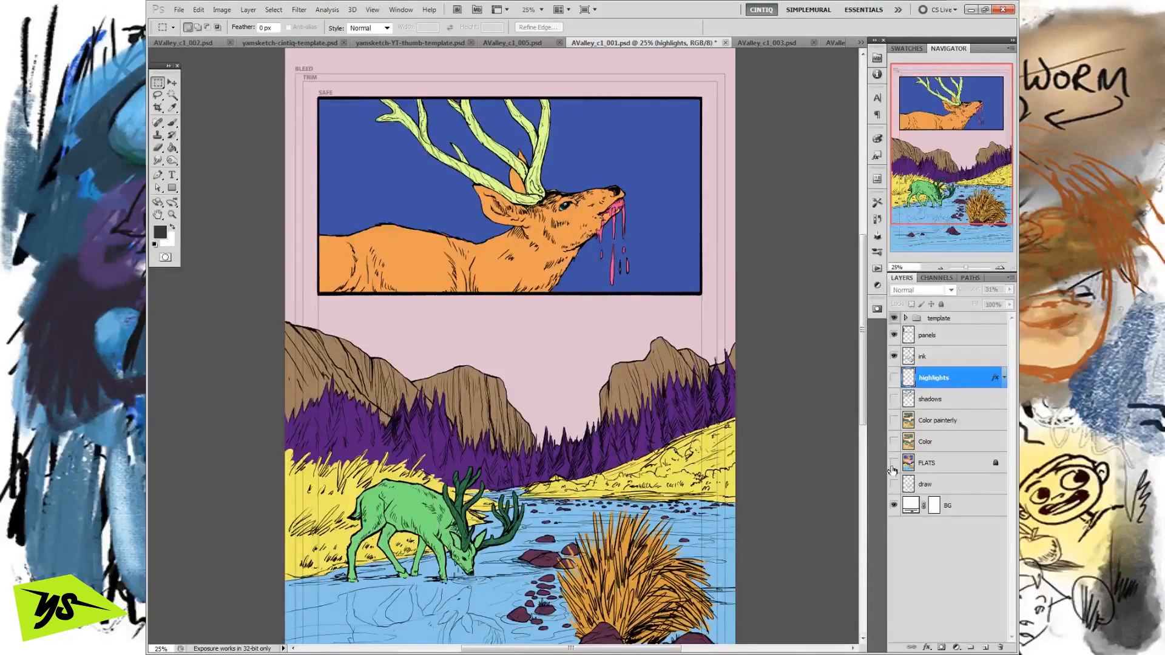
Step: Show the FLATS and Color layers and make Color the active layer
{"action": "left_click", "coordinate": [893, 464]}
{"action": "left_click", "coordinate": [894, 442]}
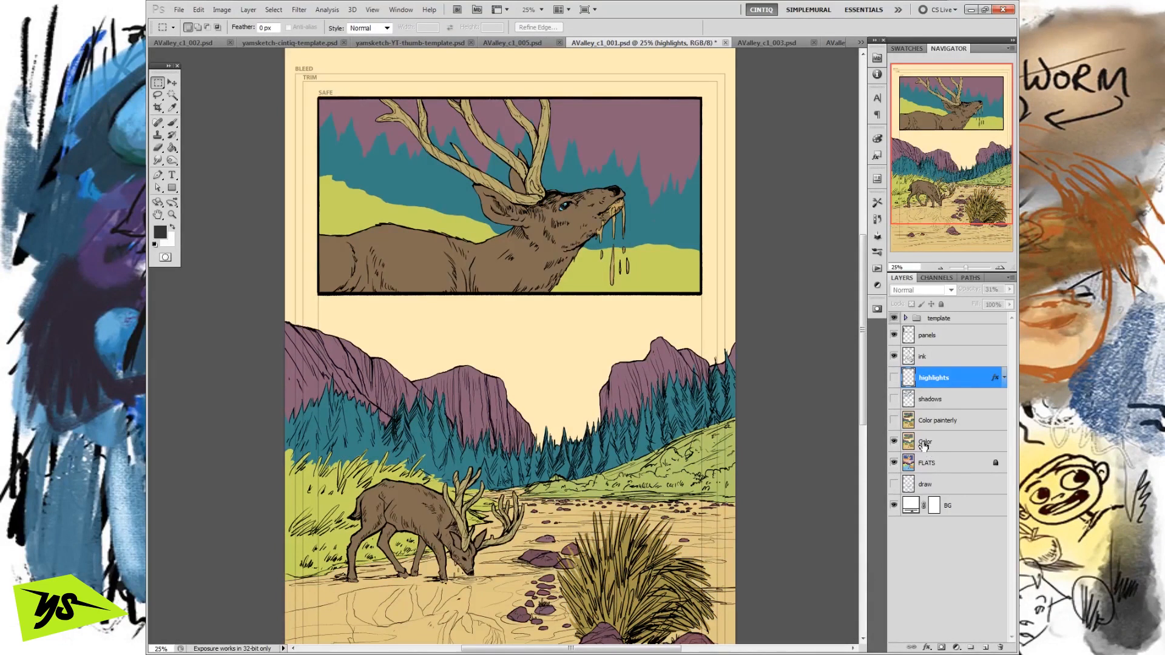
{"action": "left_click", "coordinate": [928, 447]}
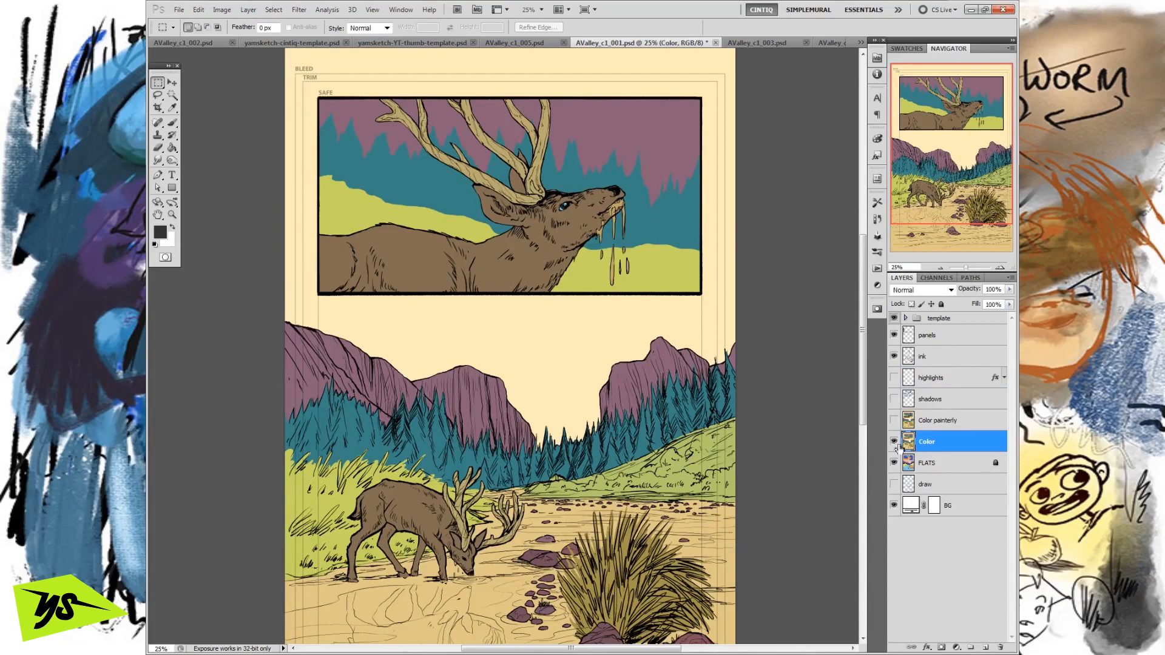
Step: Preview the Color painterly layer alone, then the shadows and highlights layers over the flat colors, hiding each again
{"action": "left_click", "coordinate": [894, 420]}
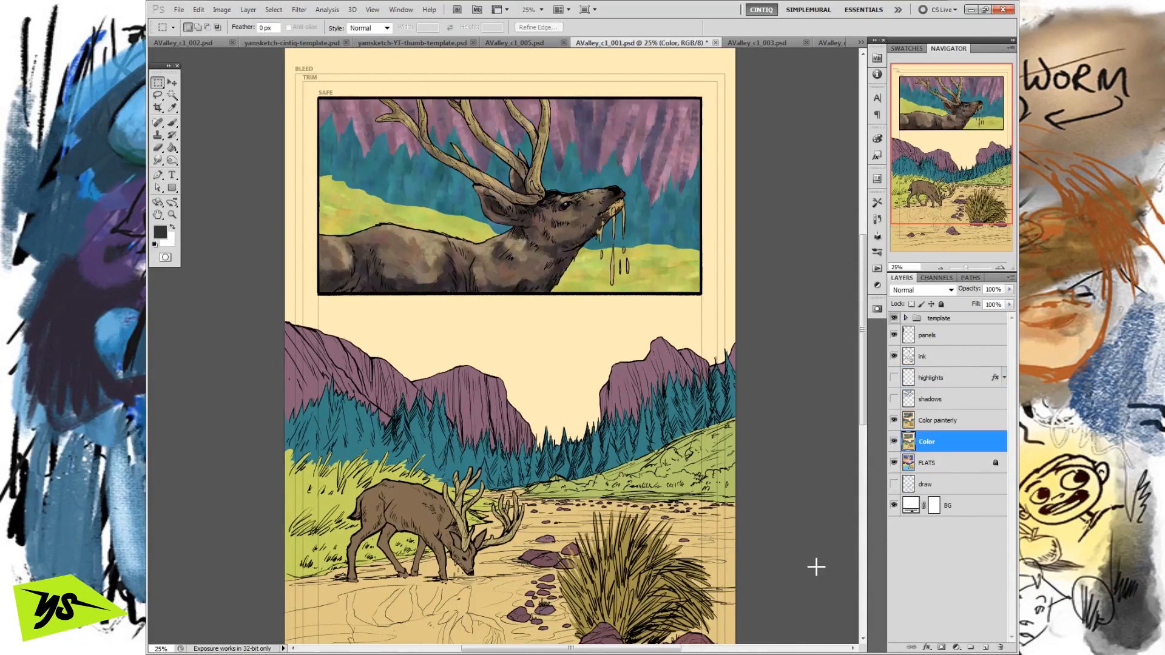
{"action": "left_click", "coordinate": [894, 420]}
{"action": "left_click", "coordinate": [894, 399]}
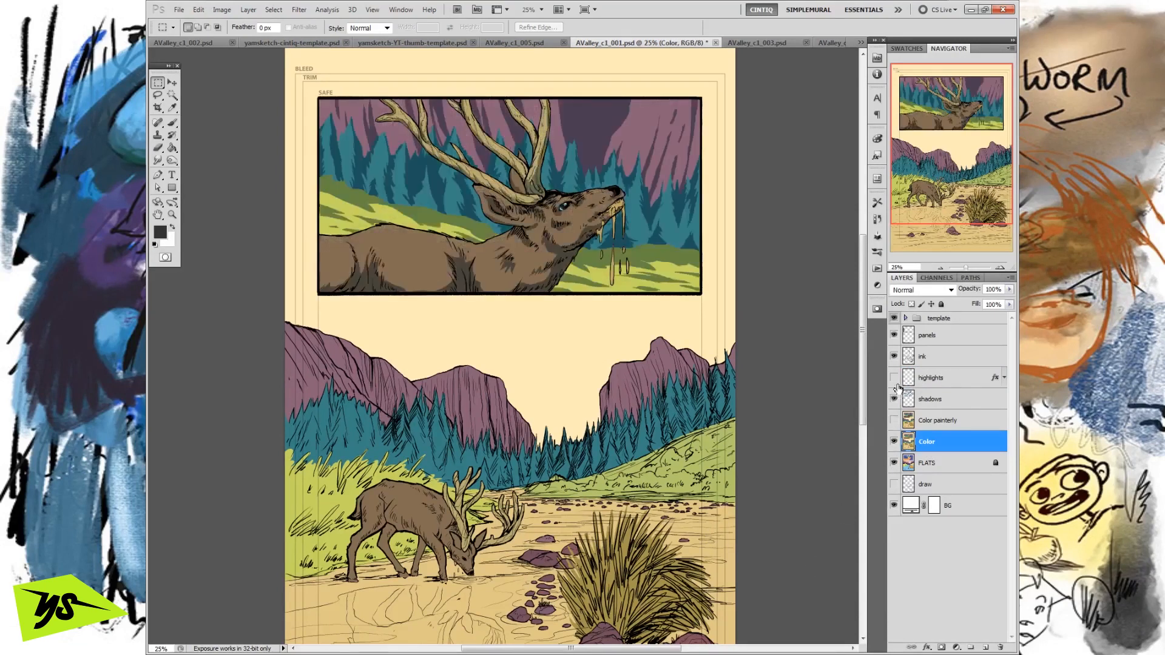
{"action": "left_click", "coordinate": [894, 377]}
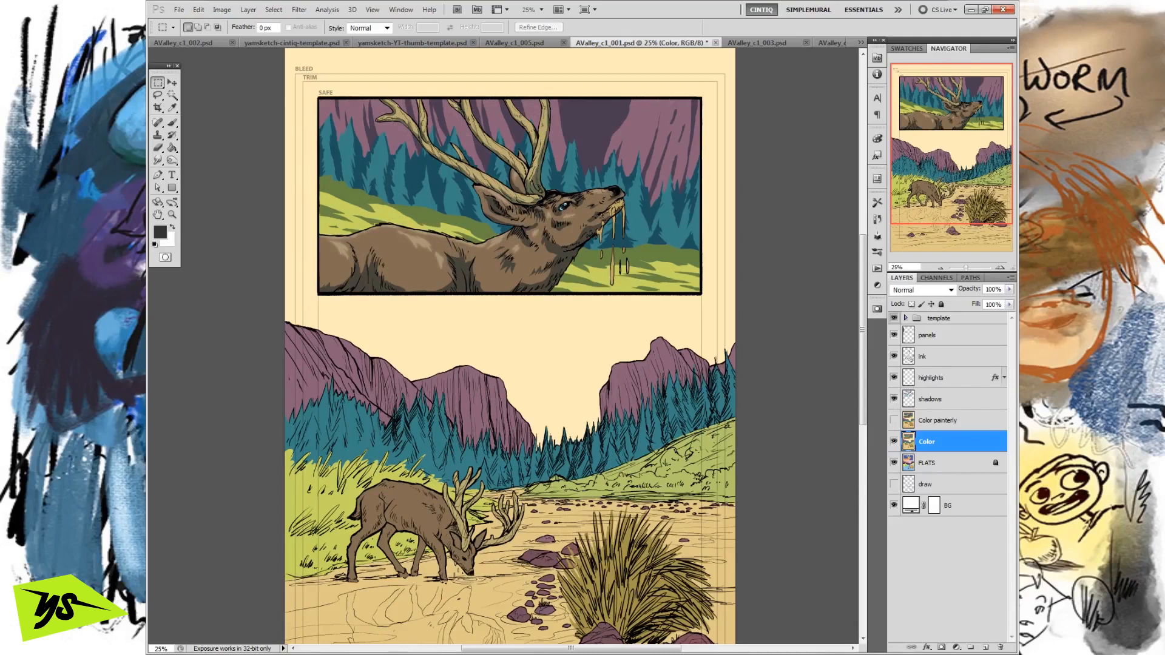
{"action": "left_click", "coordinate": [894, 378]}
{"action": "left_click", "coordinate": [893, 399]}
Step: Compare the combined Color painterly, shadows and highlights layers with the plain Color layer, ending with all three hidden
{"action": "left_click", "coordinate": [894, 420]}
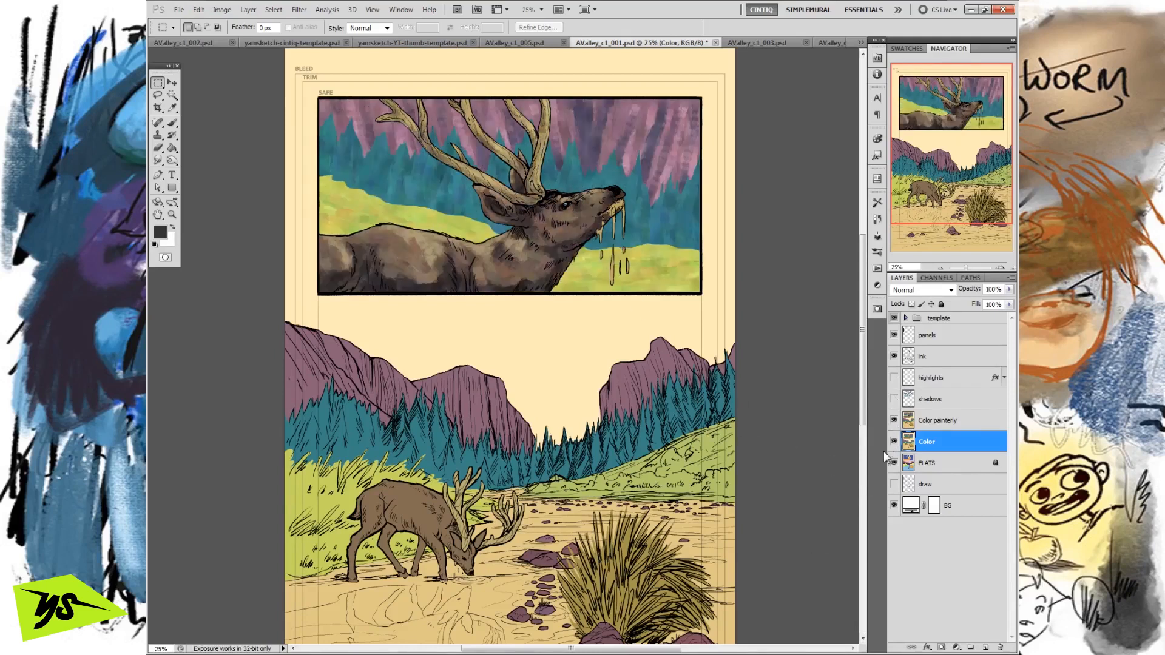
{"action": "left_click", "coordinate": [894, 399]}
{"action": "left_click", "coordinate": [894, 378]}
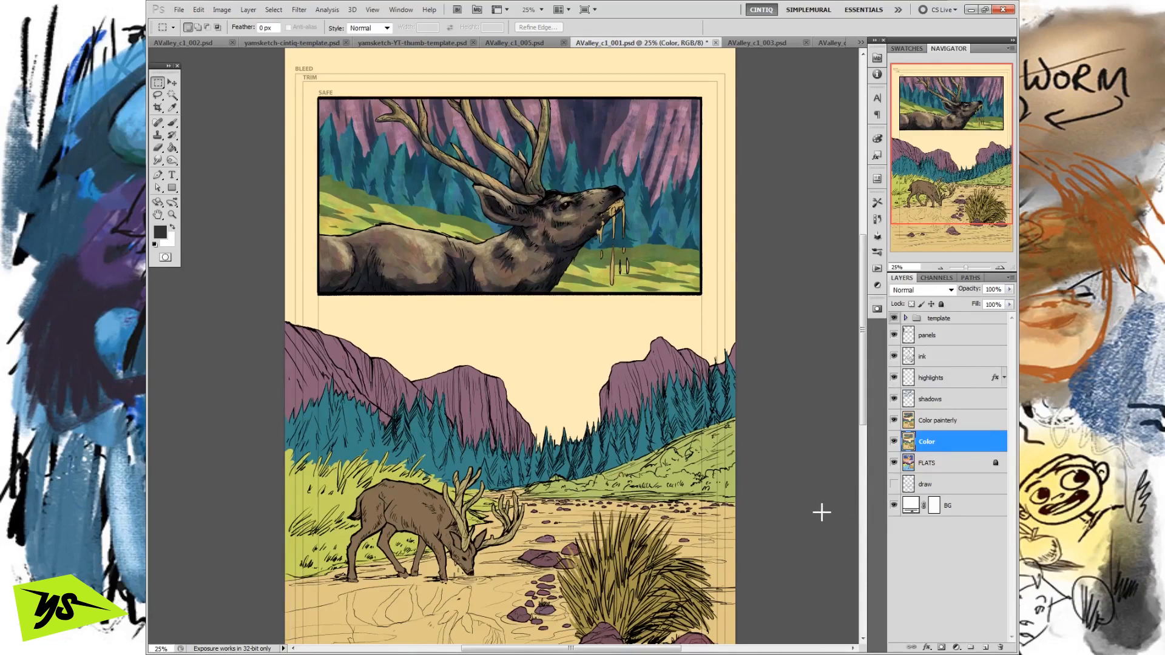
{"action": "left_click", "coordinate": [893, 377]}
{"action": "left_click", "coordinate": [894, 399]}
{"action": "left_click", "coordinate": [894, 420]}
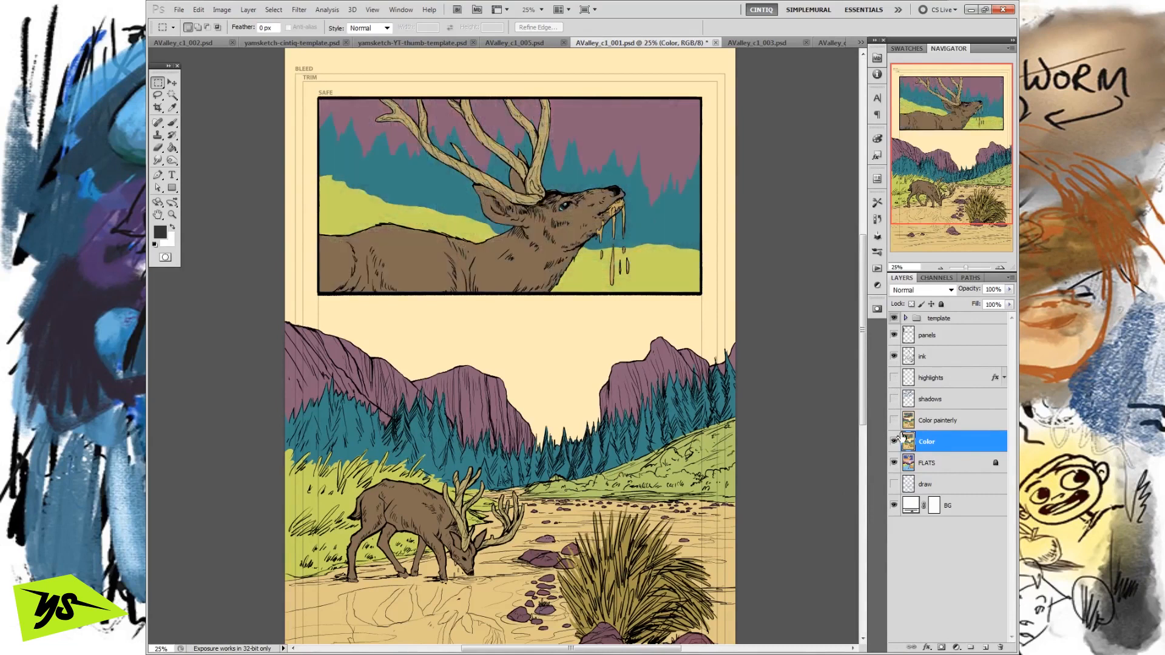
{"action": "left_click_drag", "start_coordinate": [894, 377], "coordinate": [894, 420]}
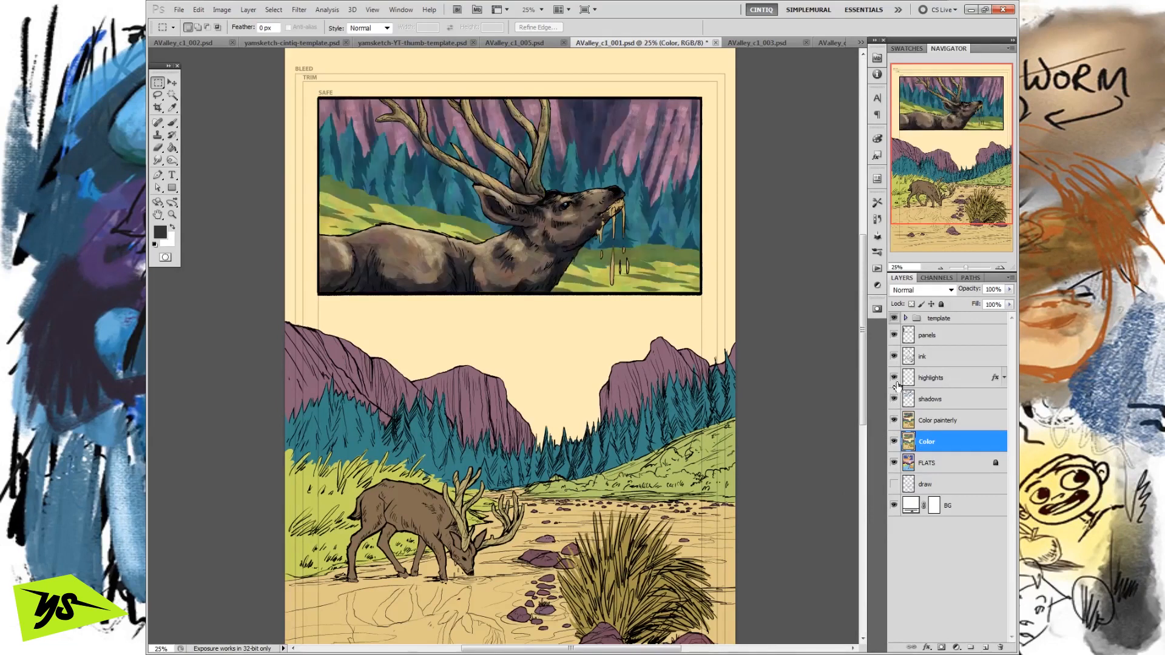
{"action": "left_click_drag", "start_coordinate": [894, 378], "coordinate": [894, 420]}
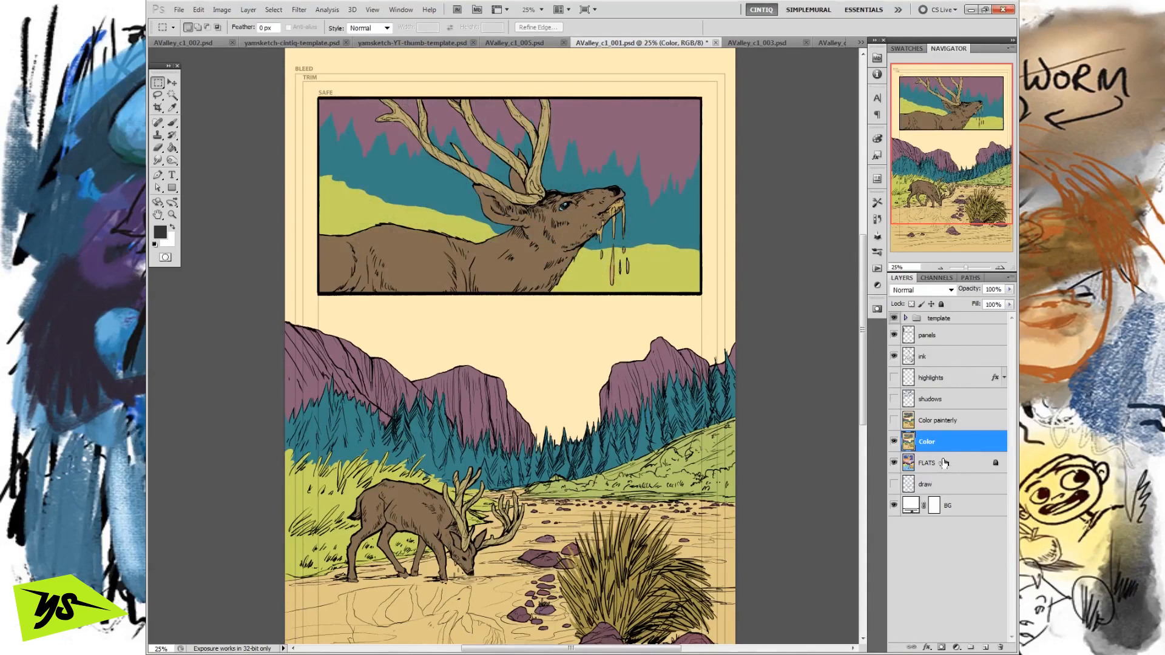
Step: Add a Black & White adjustment layer above Color and a new empty layer above it, ready for the Brush tool
{"action": "left_click", "coordinate": [957, 647]}
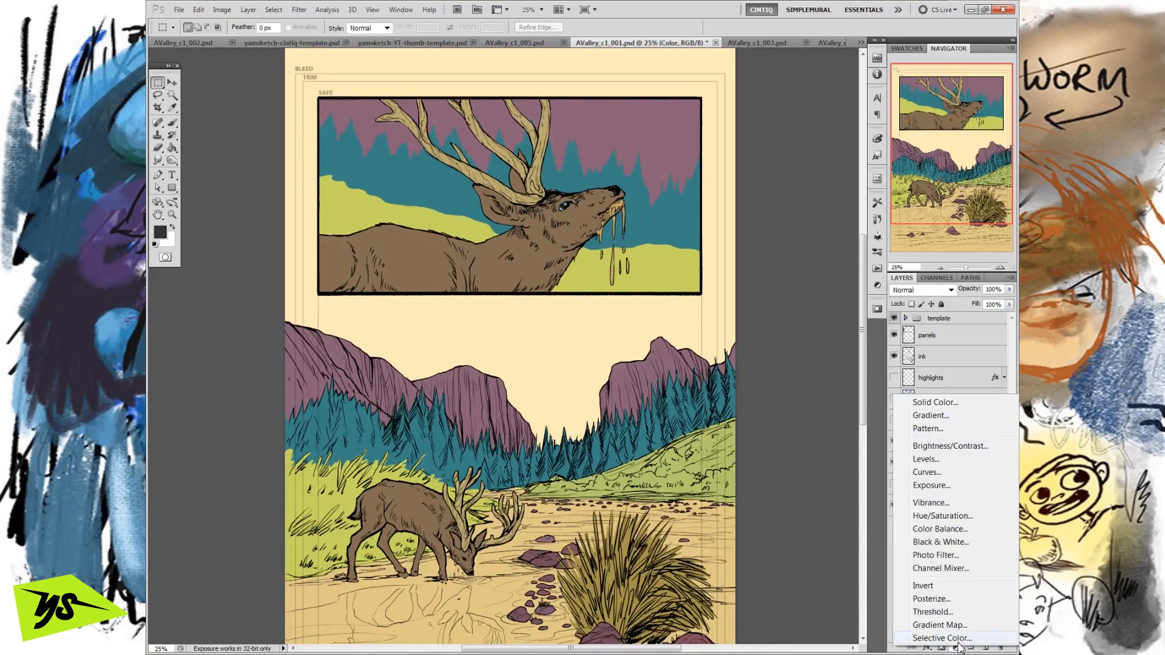
{"action": "left_click", "coordinate": [947, 543]}
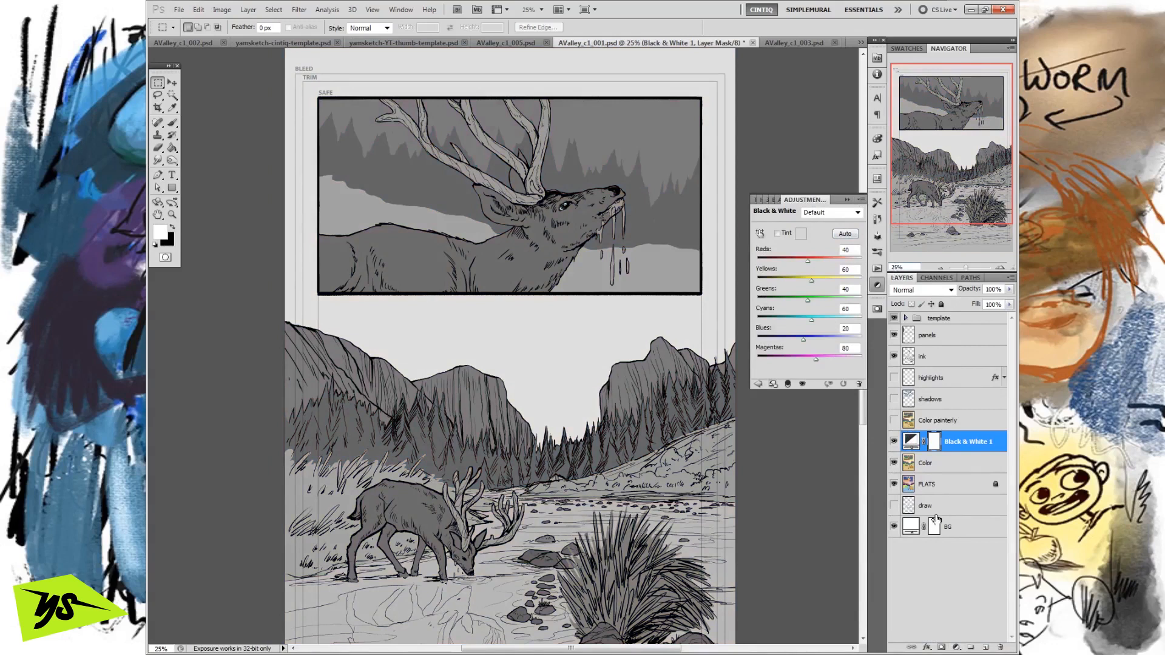
{"action": "left_click", "coordinate": [984, 647]}
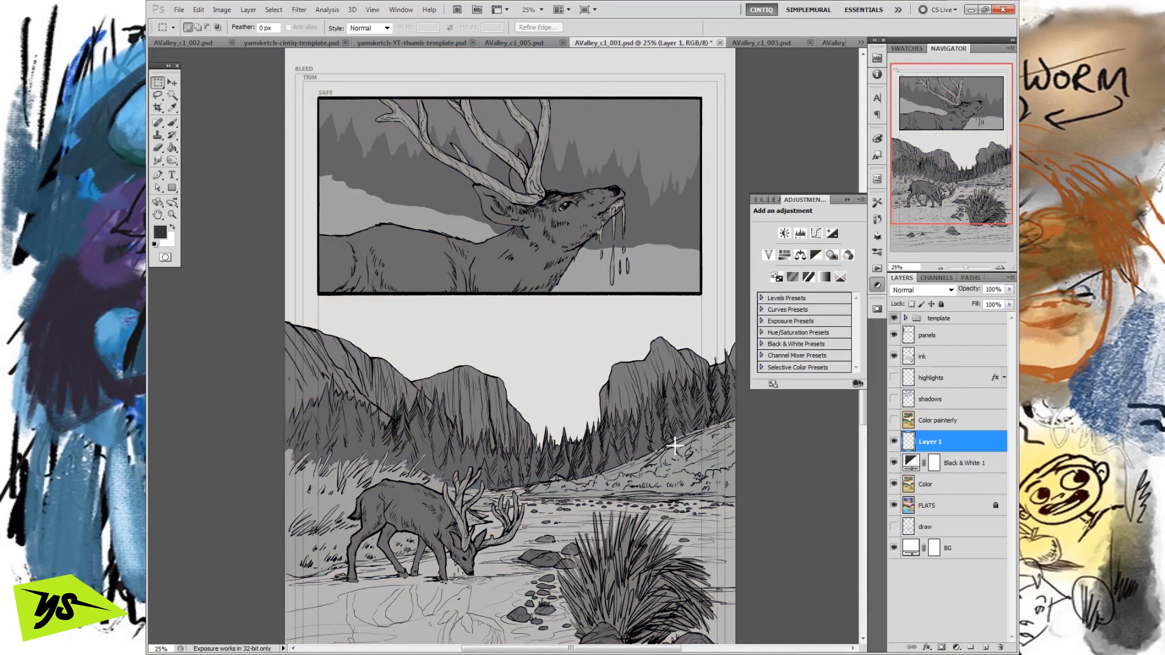
{"action": "key", "text": "b"}
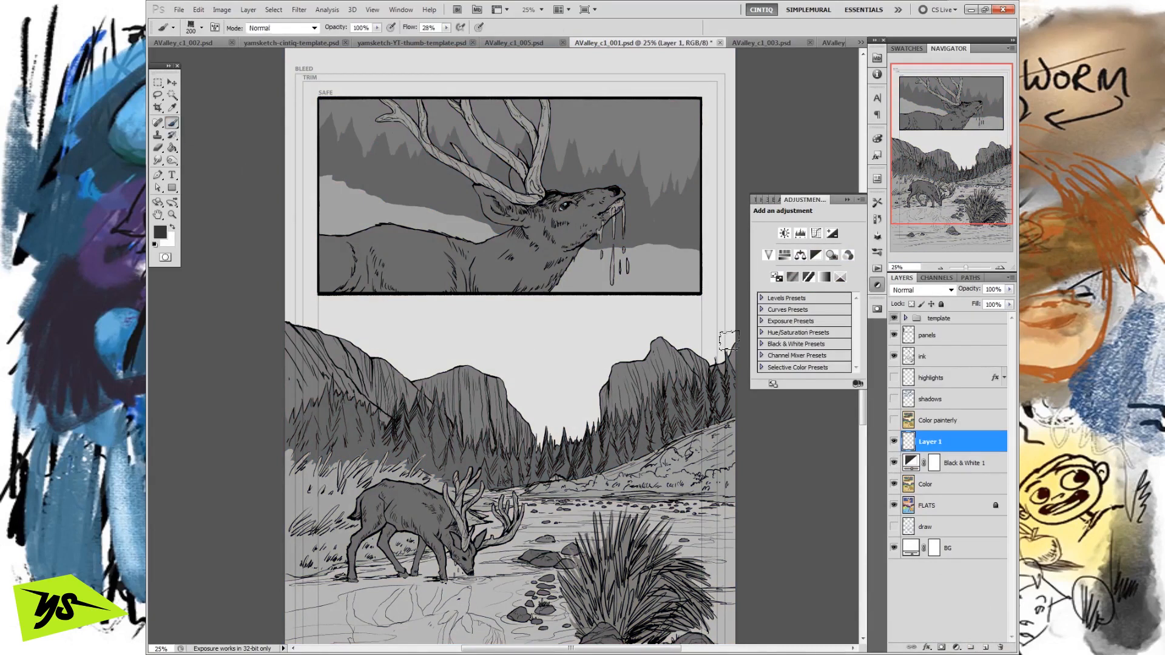
{"action": "left_click", "coordinate": [877, 285]}
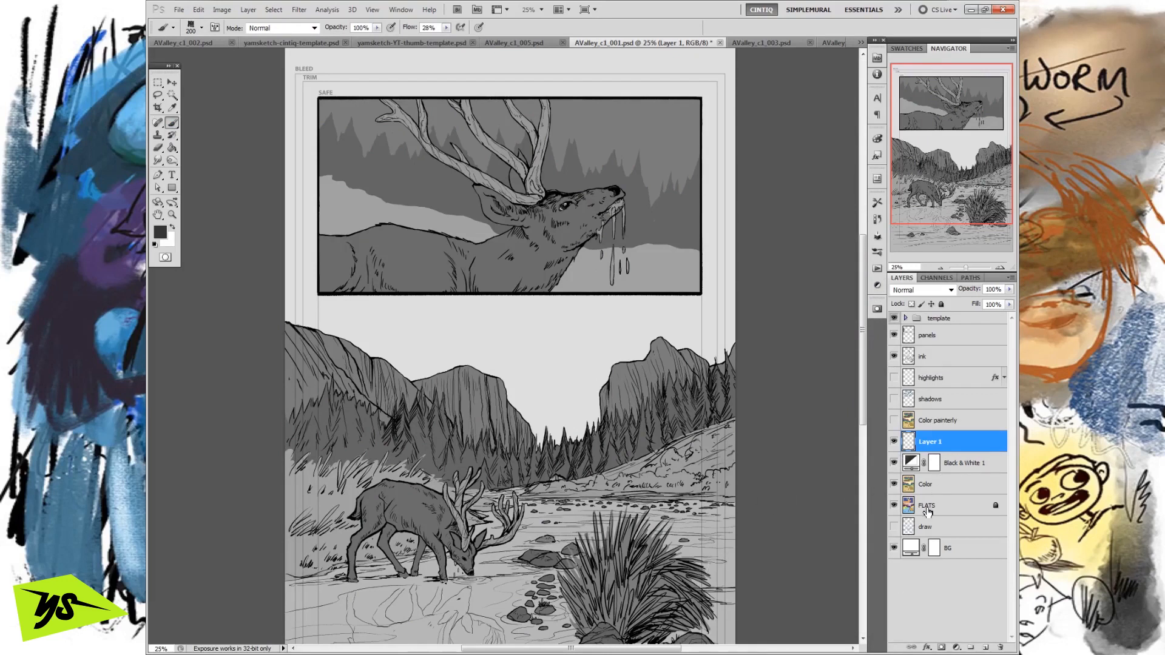
Step: Try a dark brush stroke across the deer and background in the upper panel and undo it
{"action": "mouse_move", "coordinate": [395, 139]}
{"action": "left_mouse_down"}
{"action": "mouse_move", "coordinate": [480, 203]}
{"action": "mouse_move", "coordinate": [564, 207]}
{"action": "left_mouse_up"}
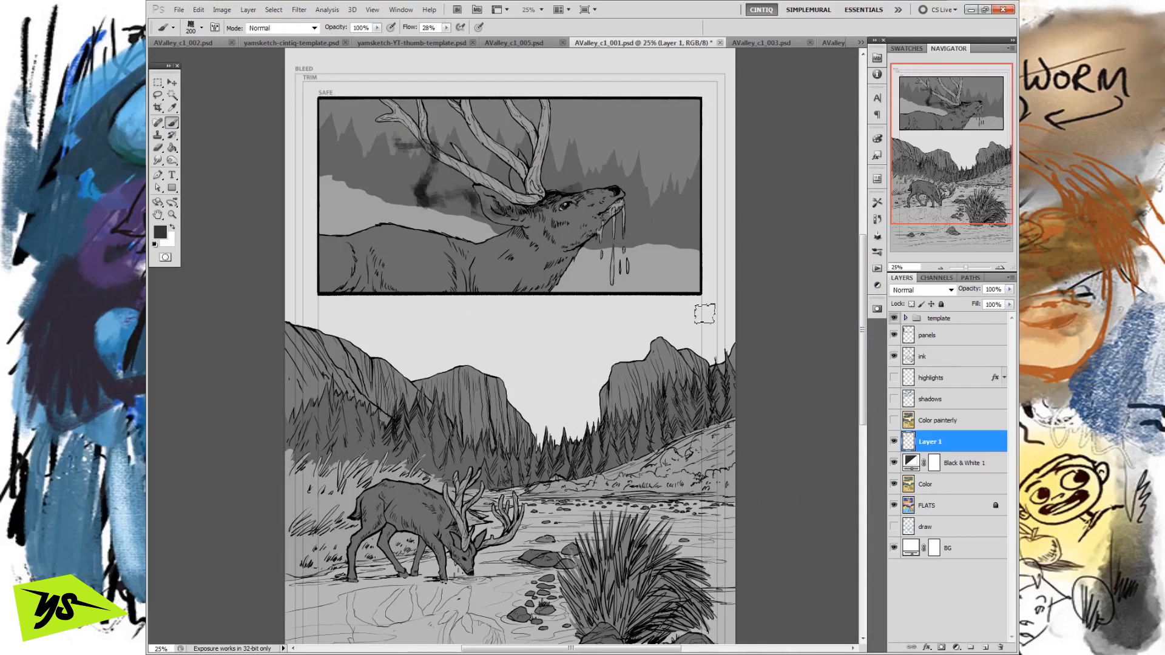
{"action": "key", "text": "ctrl+z"}
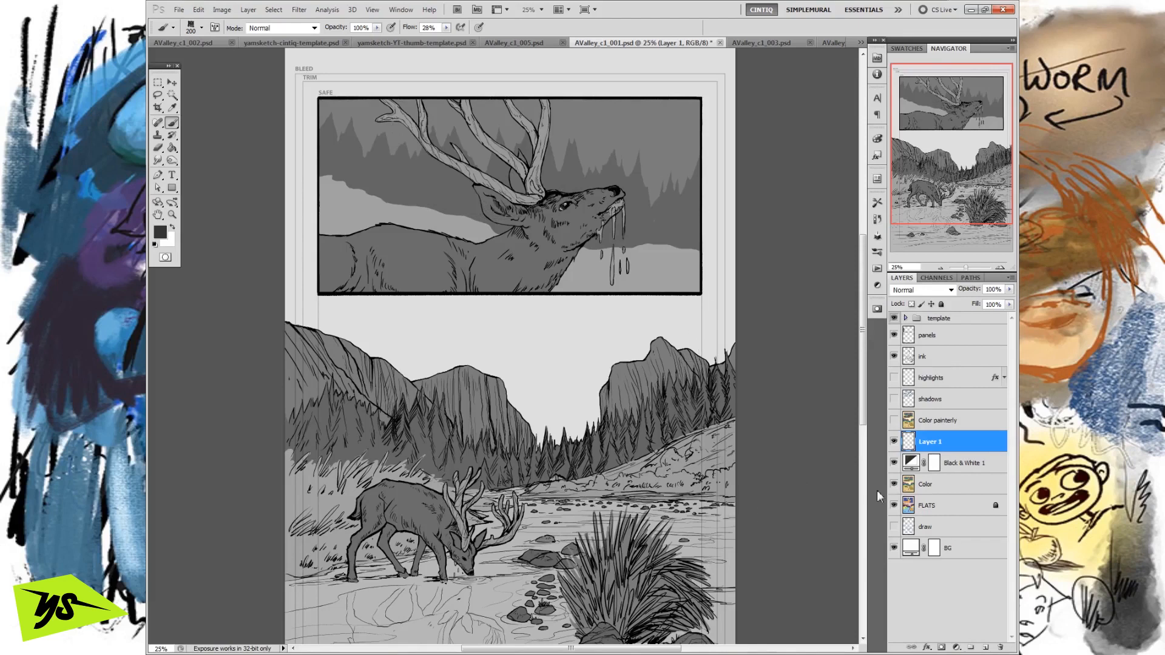
Step: Select the upper panel deer's flat color on the FLATS layer with the Magic Wand, and make Layer 1 active again
{"action": "left_click", "coordinate": [935, 514]}
{"action": "left_click", "coordinate": [172, 95]}
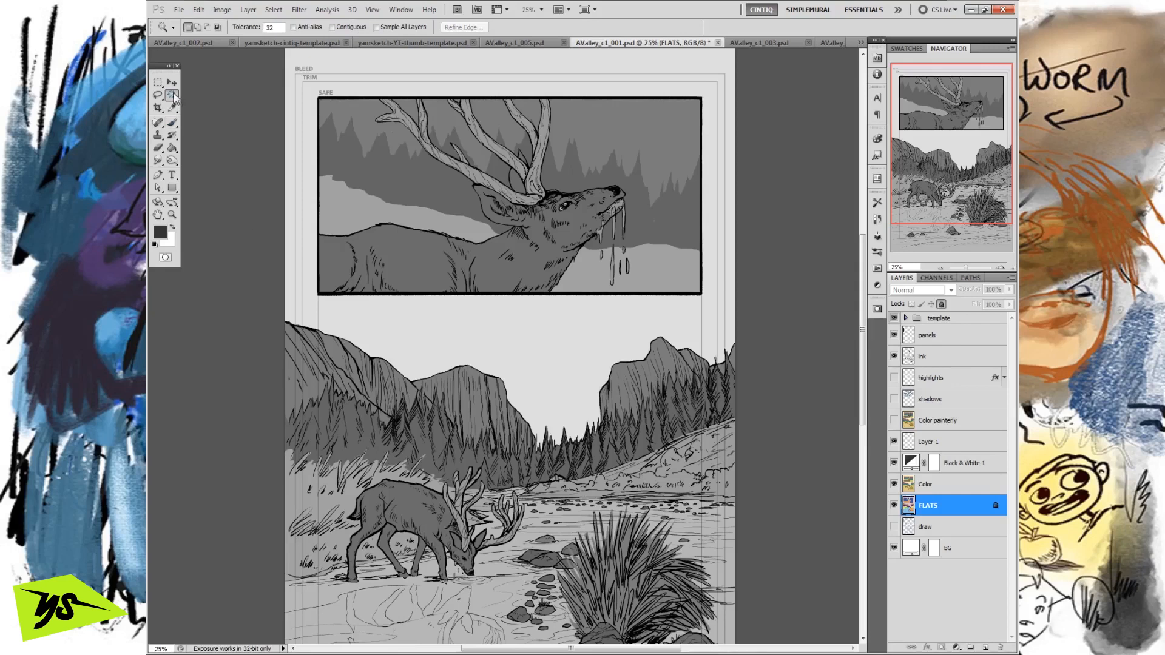
{"action": "left_click", "coordinate": [520, 258]}
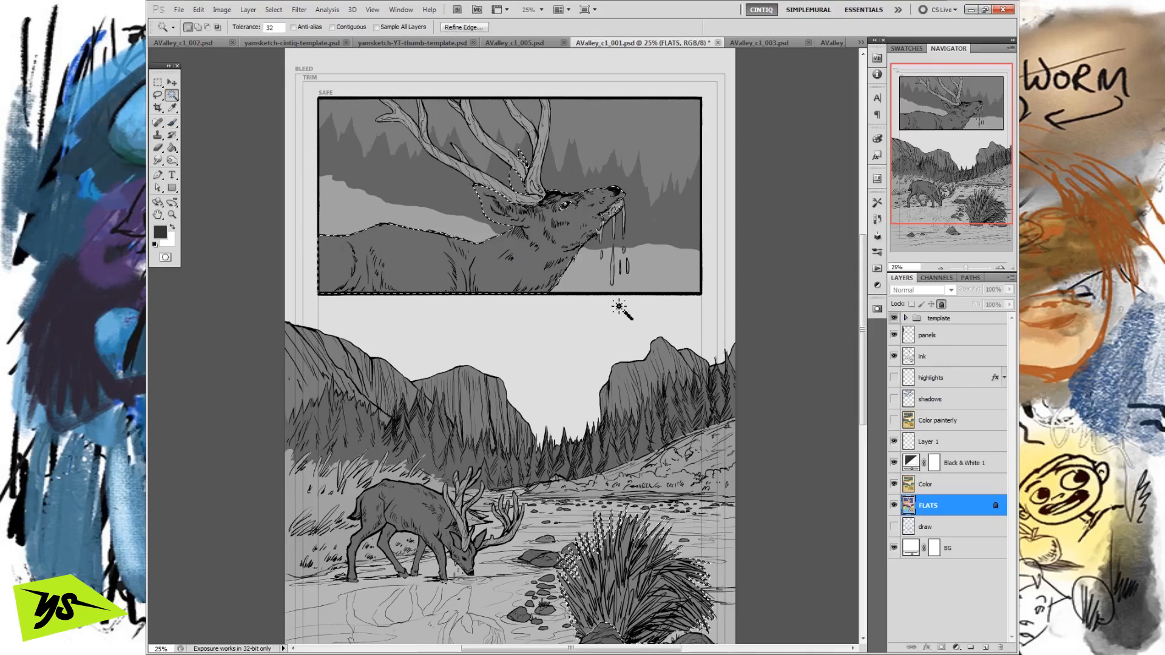
{"action": "left_click", "coordinate": [943, 448]}
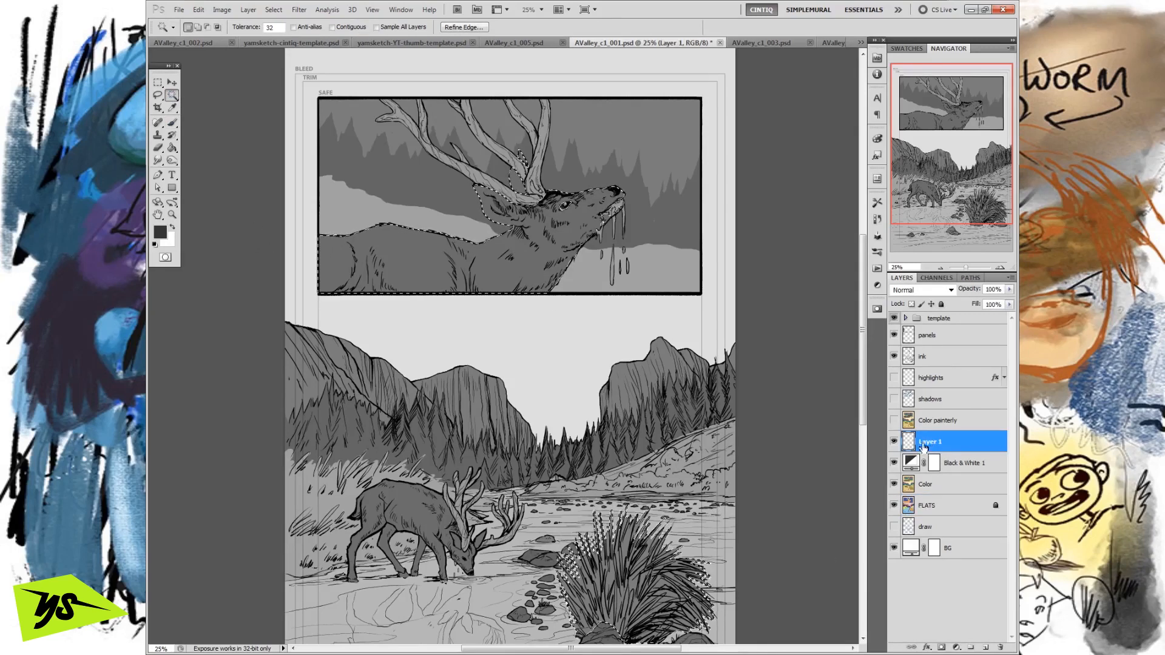
Step: Set the brush's foreground color to dark gray 414141
{"action": "left_click", "coordinate": [173, 123]}
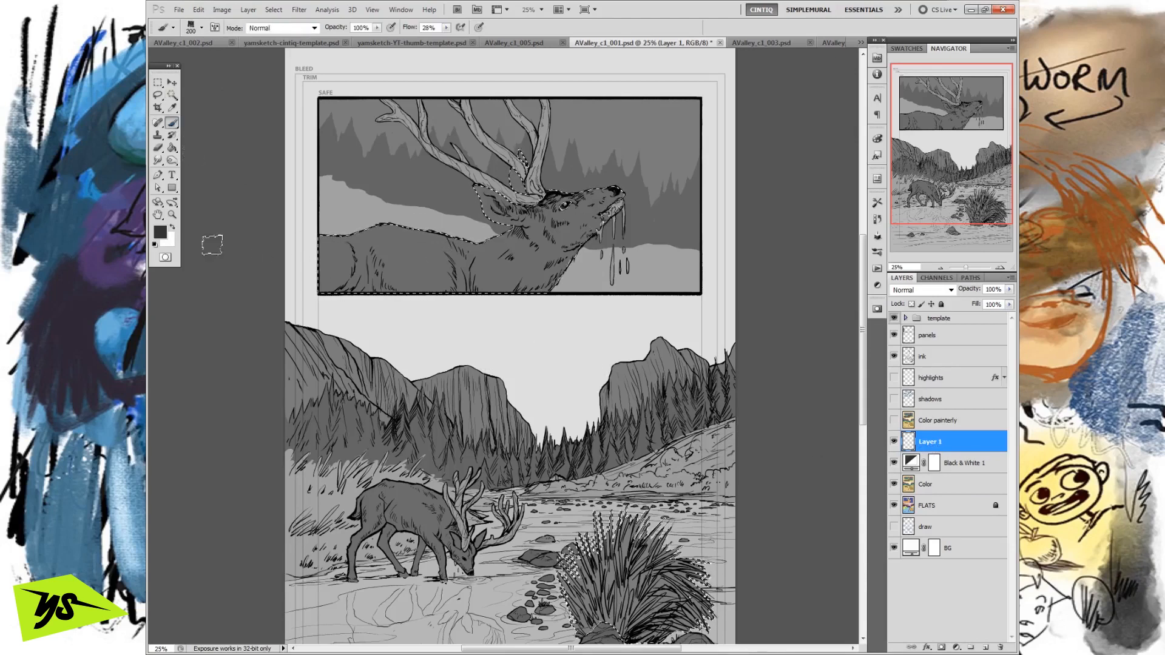
{"action": "left_click", "coordinate": [160, 232]}
{"action": "left_click", "coordinate": [661, 508]}
{"action": "left_click", "coordinate": [662, 509]}
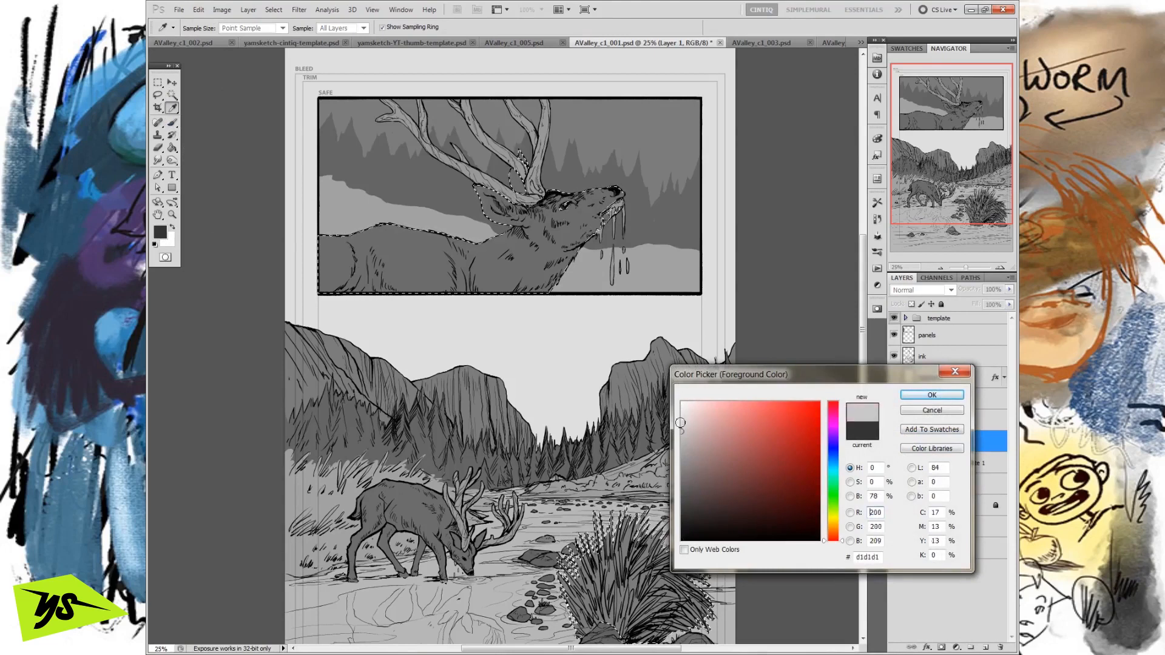
{"action": "left_click", "coordinate": [674, 521]}
{"action": "left_click", "coordinate": [674, 521]}
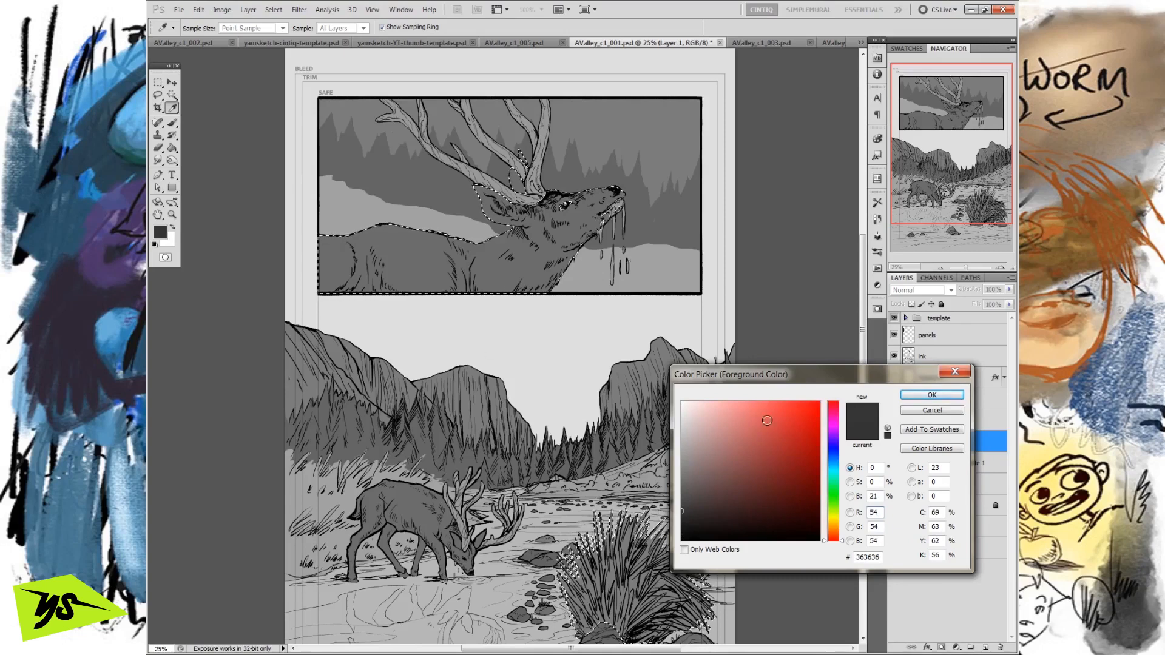
{"action": "left_click", "coordinate": [657, 540]}
{"action": "left_click", "coordinate": [658, 541]}
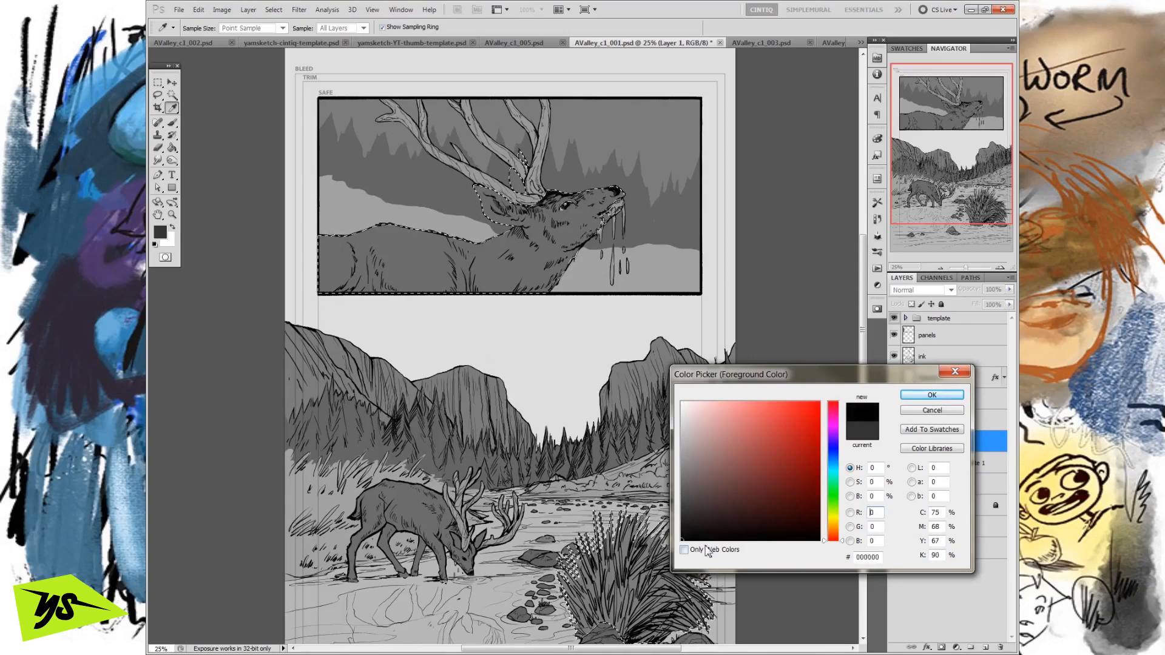
{"action": "left_click", "coordinate": [589, 547]}
{"action": "left_click", "coordinate": [589, 546]}
{"action": "left_click", "coordinate": [588, 546]}
{"action": "left_click", "coordinate": [933, 395]}
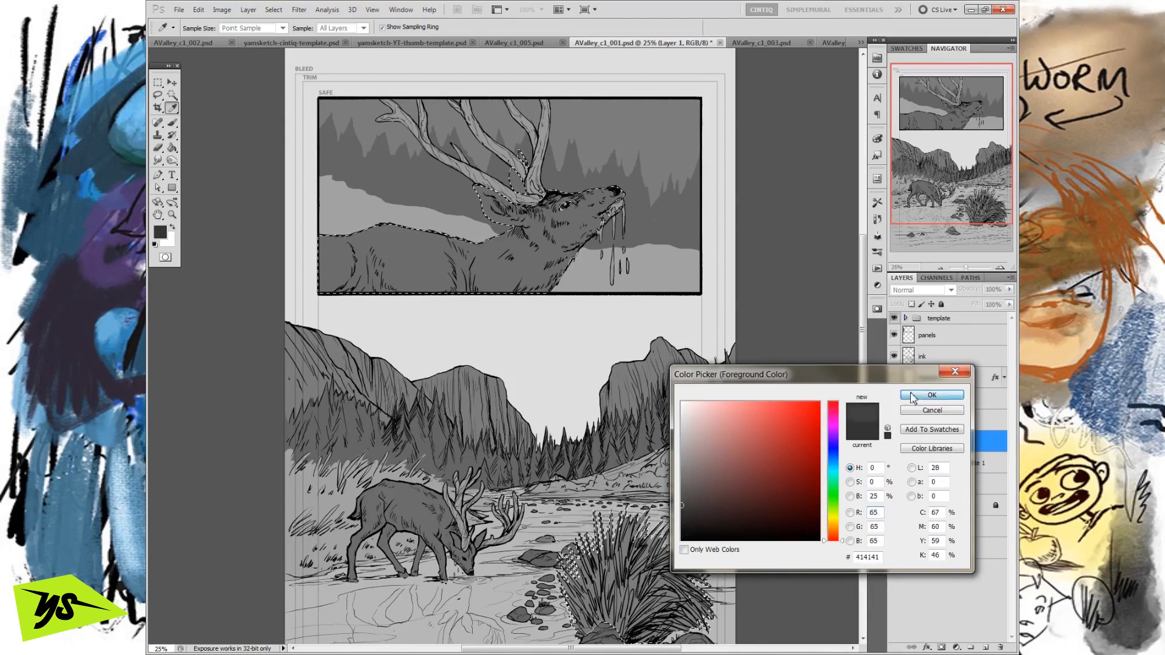
{"action": "key", "text": "b"}
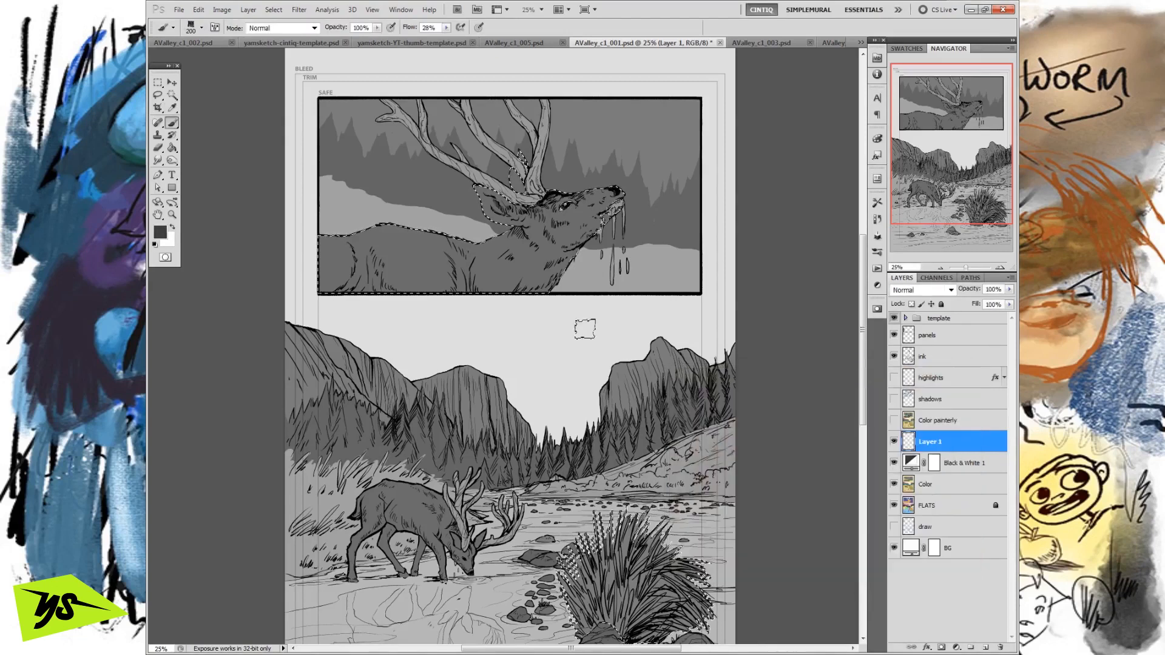
Step: Brush dark gray shadows over the selected deer's head, neck and body on Layer 1
{"action": "left_click", "coordinate": [173, 28]}
{"action": "left_click", "coordinate": [767, 254]}
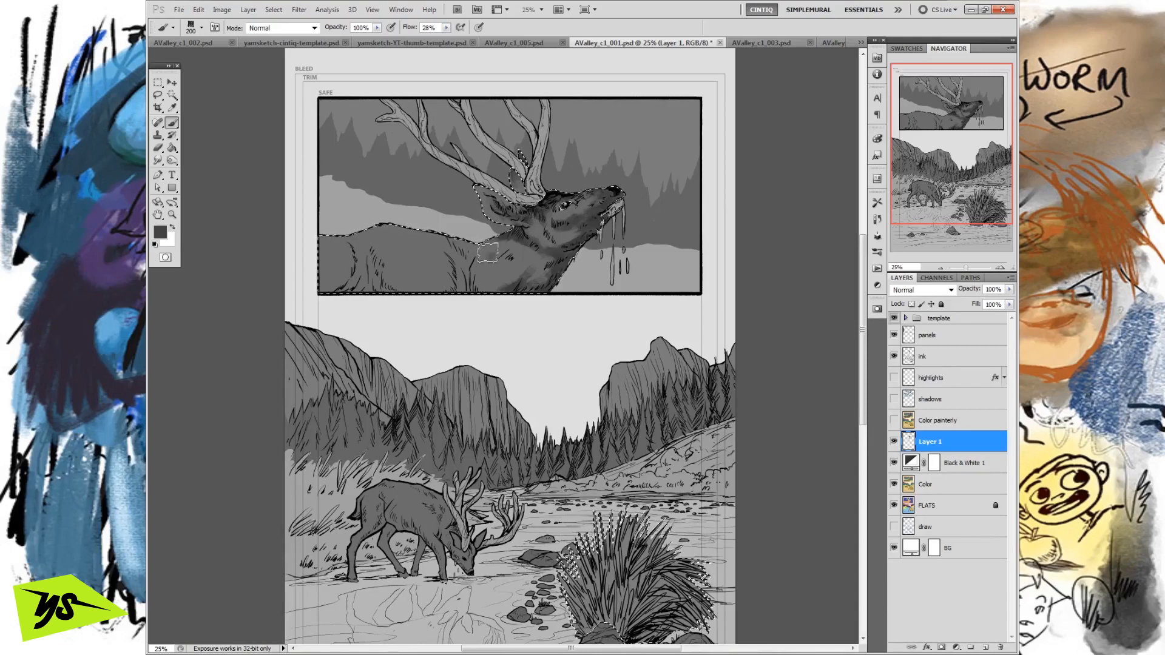
{"action": "key", "text": "ctrl+z"}
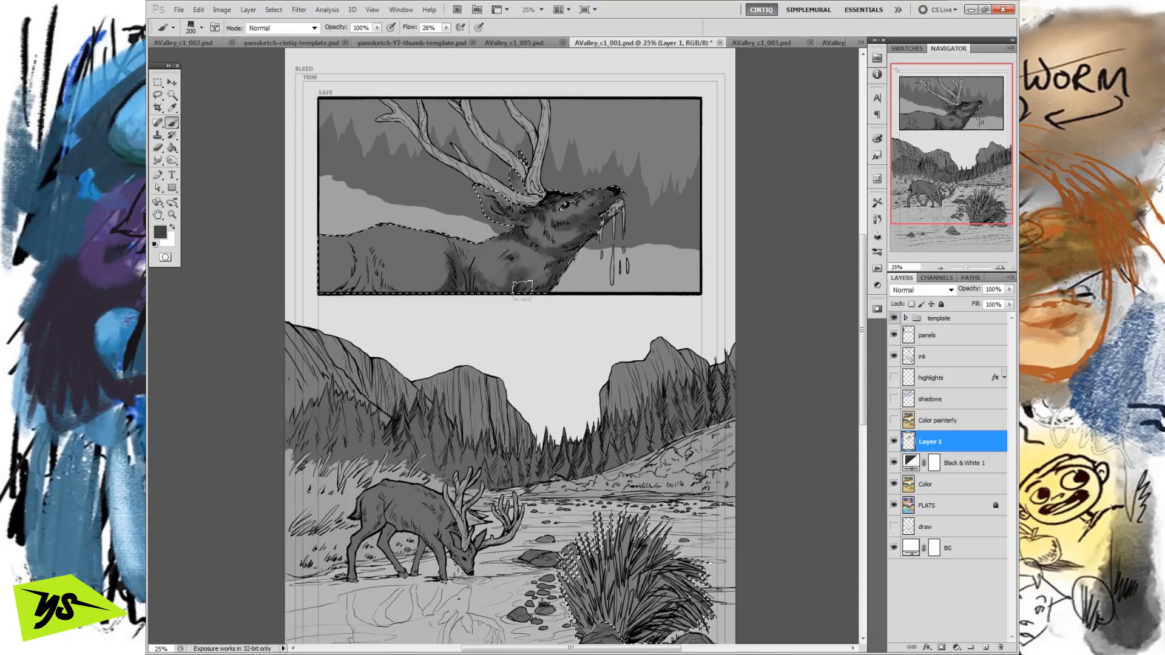
{"action": "left_click", "coordinate": [158, 160]}
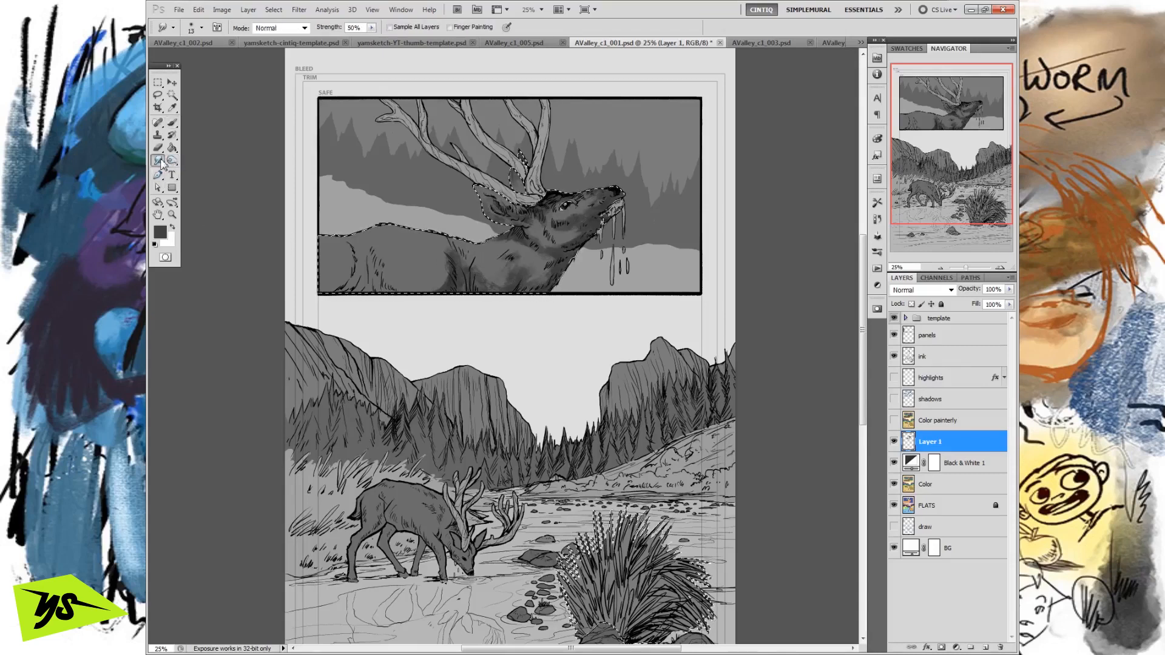
{"action": "key", "text": "b"}
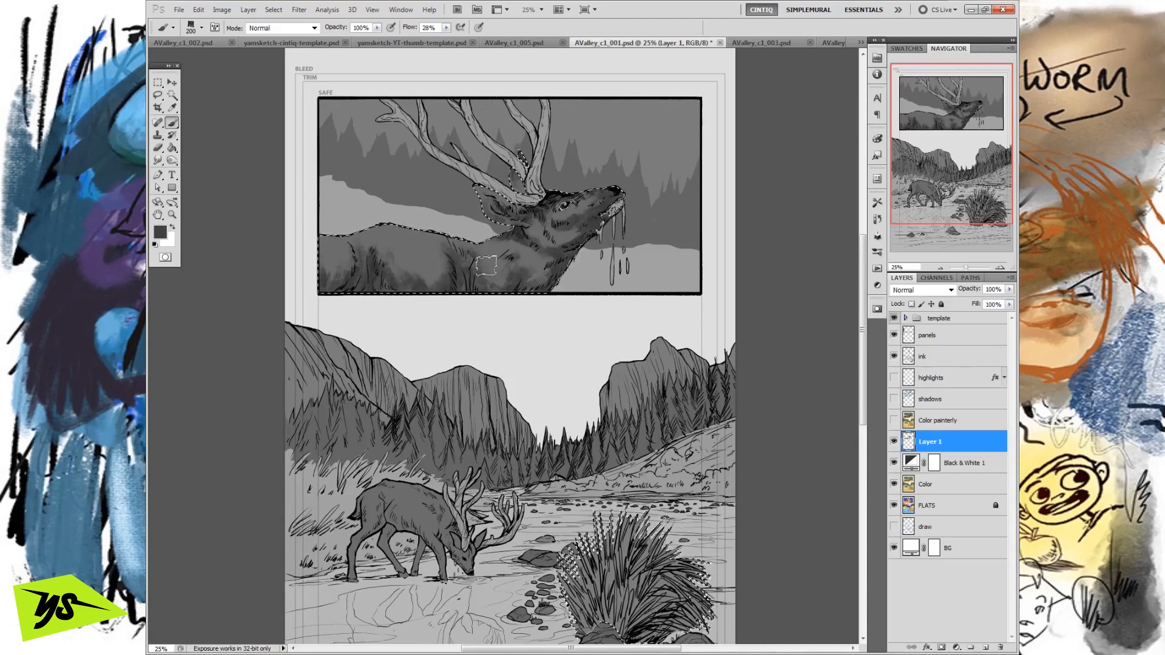
Step: Set the foreground color to light gray 9d9d9d and brush highlights onto the deer's back, shoulder and neck
{"action": "left_click", "coordinate": [160, 232]}
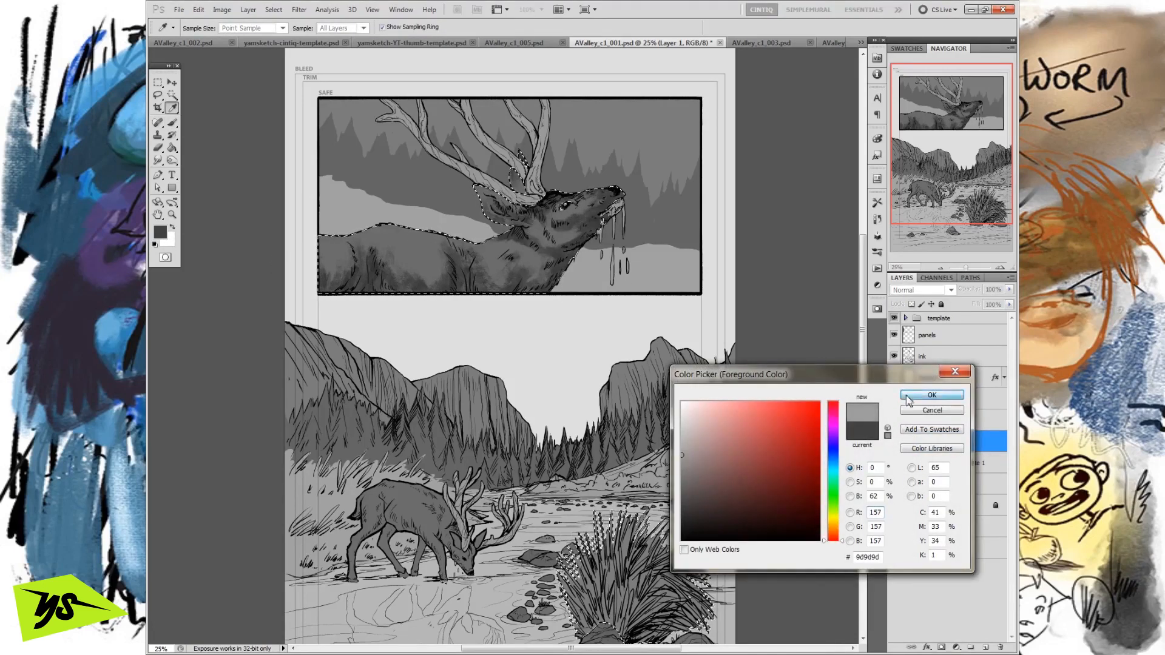
{"action": "left_click", "coordinate": [932, 395]}
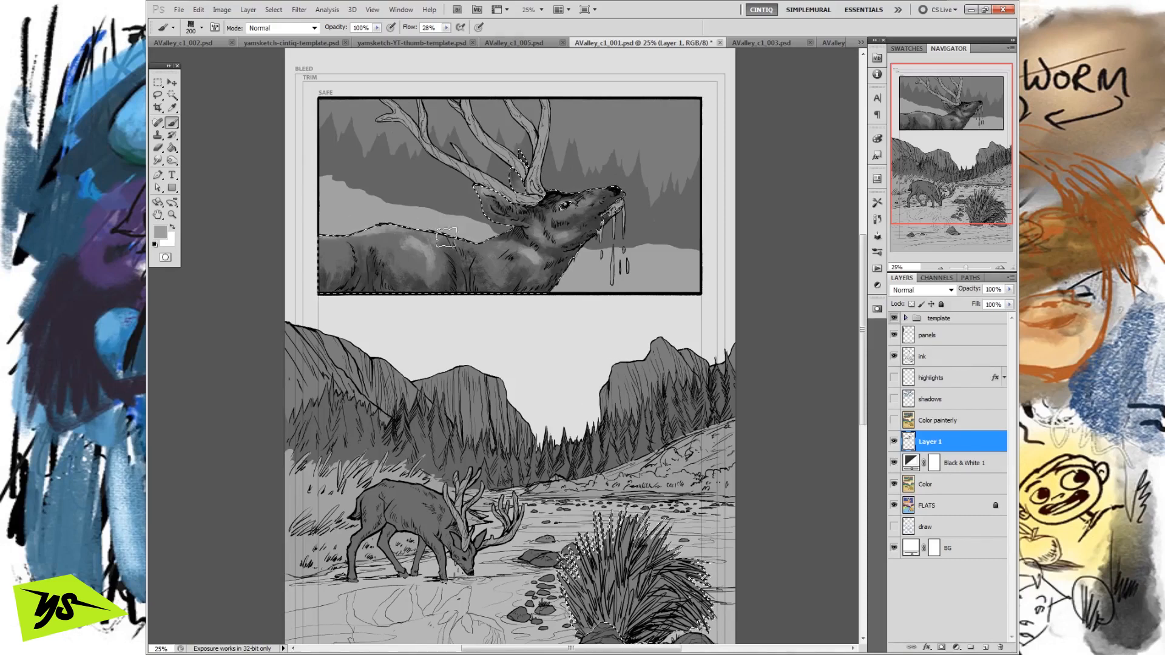
{"action": "mouse_move", "coordinate": [477, 234]}
{"action": "left_mouse_down"}
{"action": "mouse_move", "coordinate": [388, 231]}
{"action": "mouse_move", "coordinate": [329, 245]}
{"action": "mouse_move", "coordinate": [413, 240]}
{"action": "left_mouse_up"}
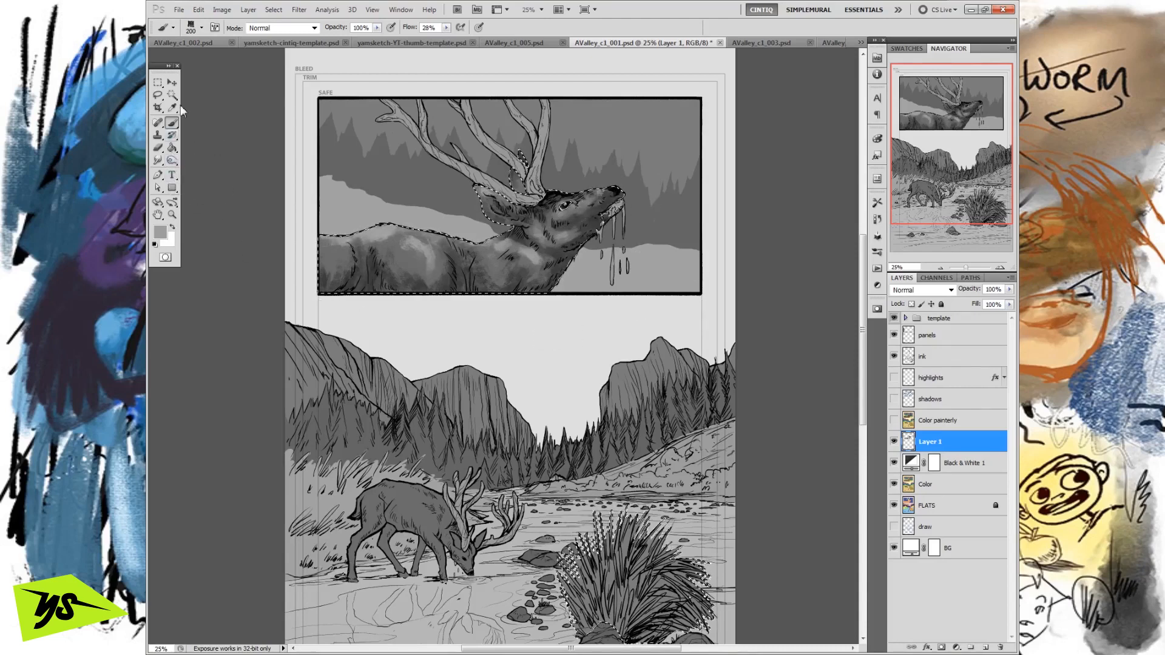
Step: Browse the tool presets for the Brush and Smudge tools, including the unfiltered list covering all tools
{"action": "left_click", "coordinate": [173, 28]}
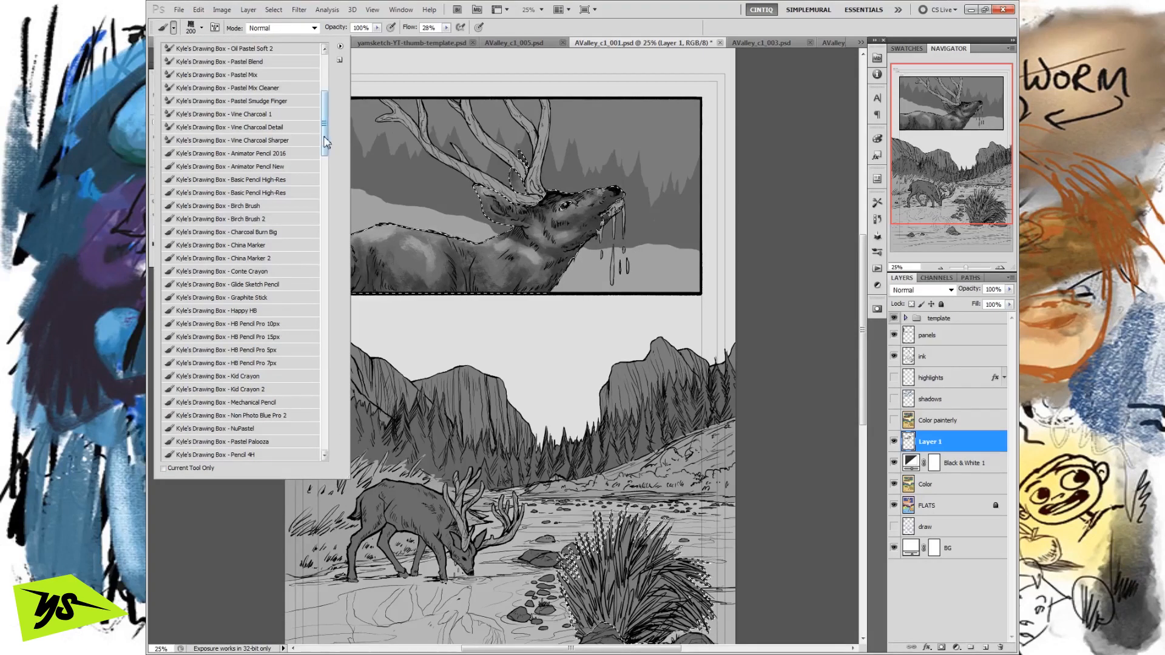
{"action": "mouse_move", "coordinate": [325, 149]}
{"action": "left_mouse_down"}
{"action": "mouse_move", "coordinate": [332, 448]}
{"action": "mouse_move", "coordinate": [333, 122]}
{"action": "left_mouse_up"}
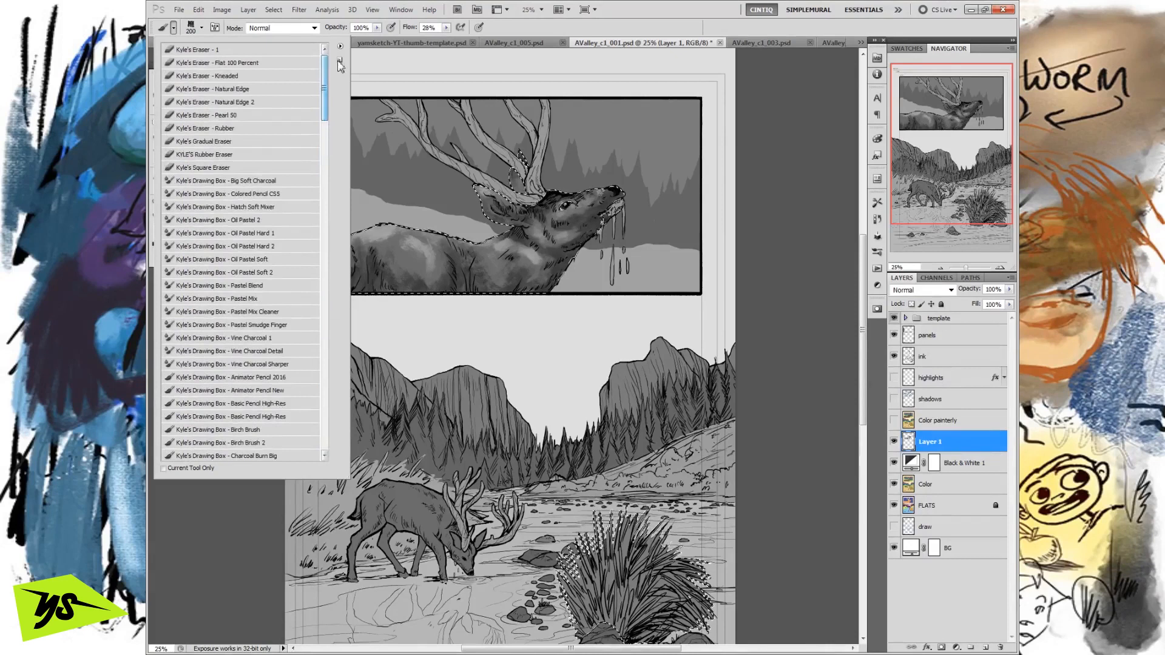
{"action": "left_click", "coordinate": [175, 29]}
{"action": "key", "text": "r"}
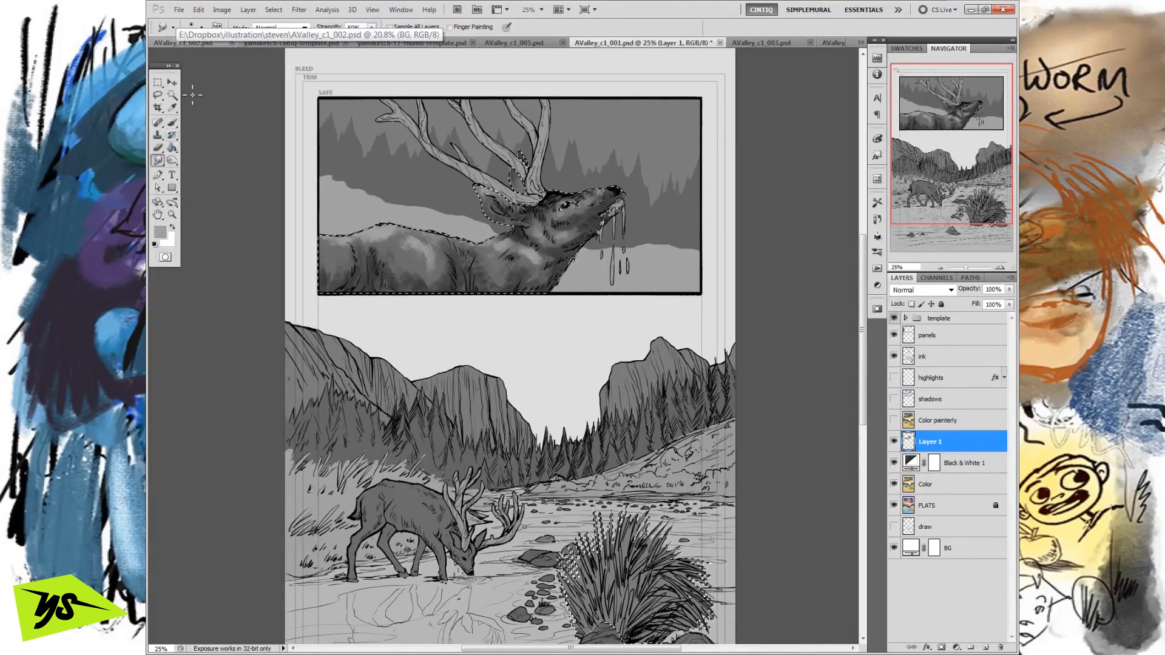
{"action": "left_click", "coordinate": [174, 29]}
{"action": "left_click", "coordinate": [174, 470]}
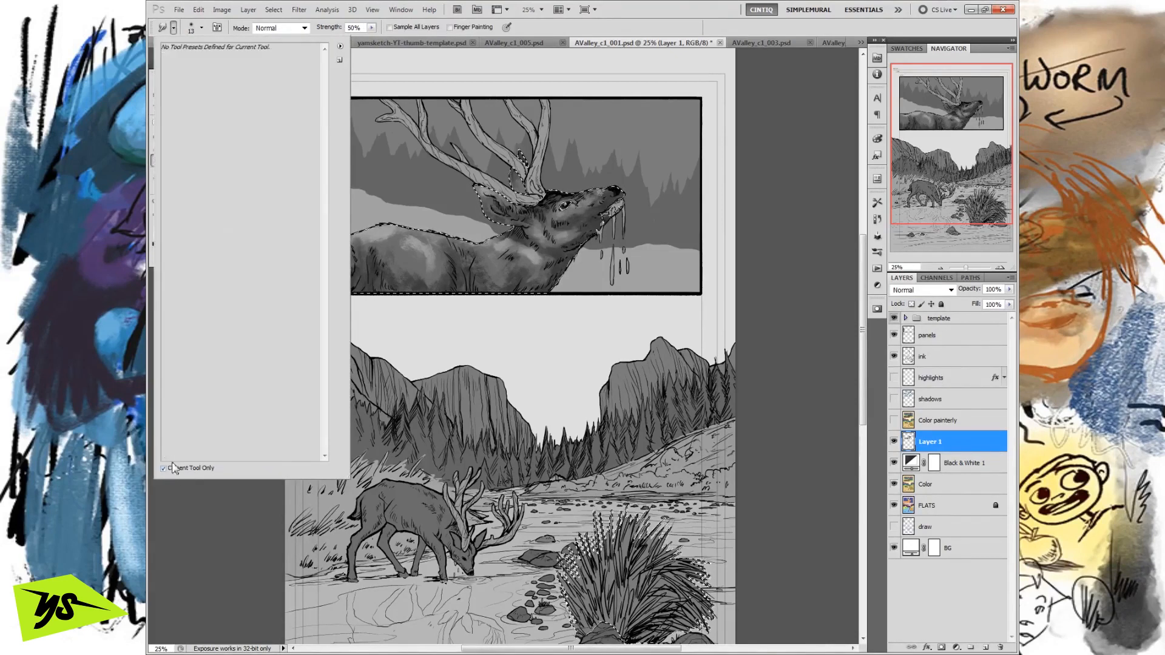
{"action": "left_click", "coordinate": [170, 470]}
{"action": "left_click", "coordinate": [175, 28]}
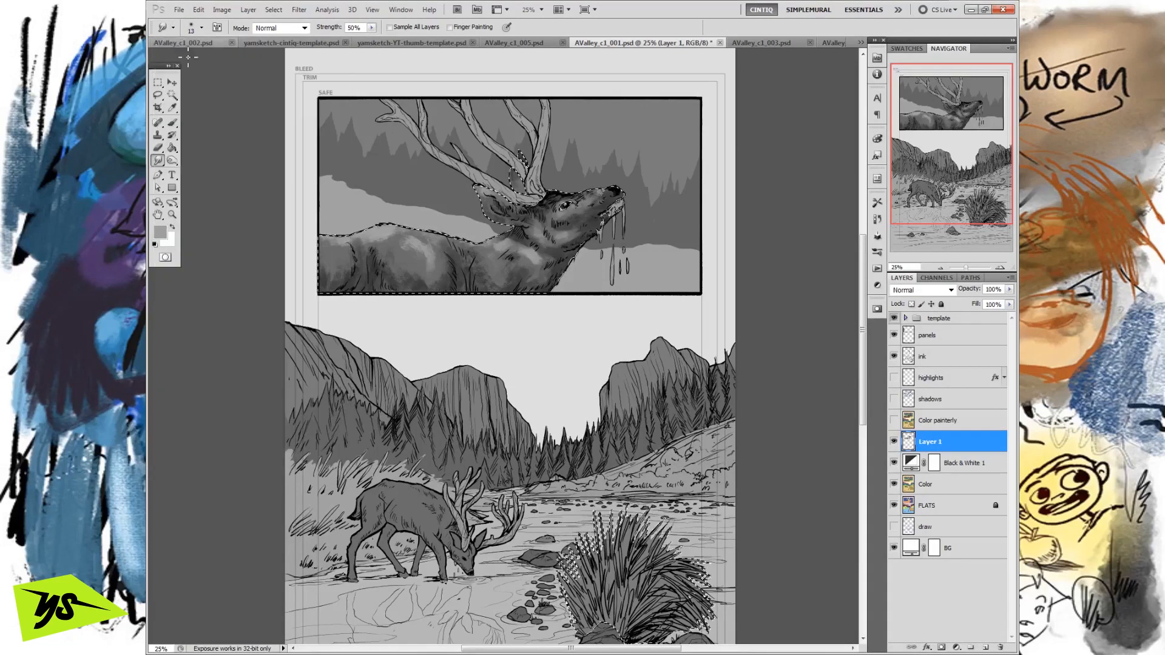
{"action": "left_click", "coordinate": [173, 124]}
{"action": "left_click", "coordinate": [175, 28]}
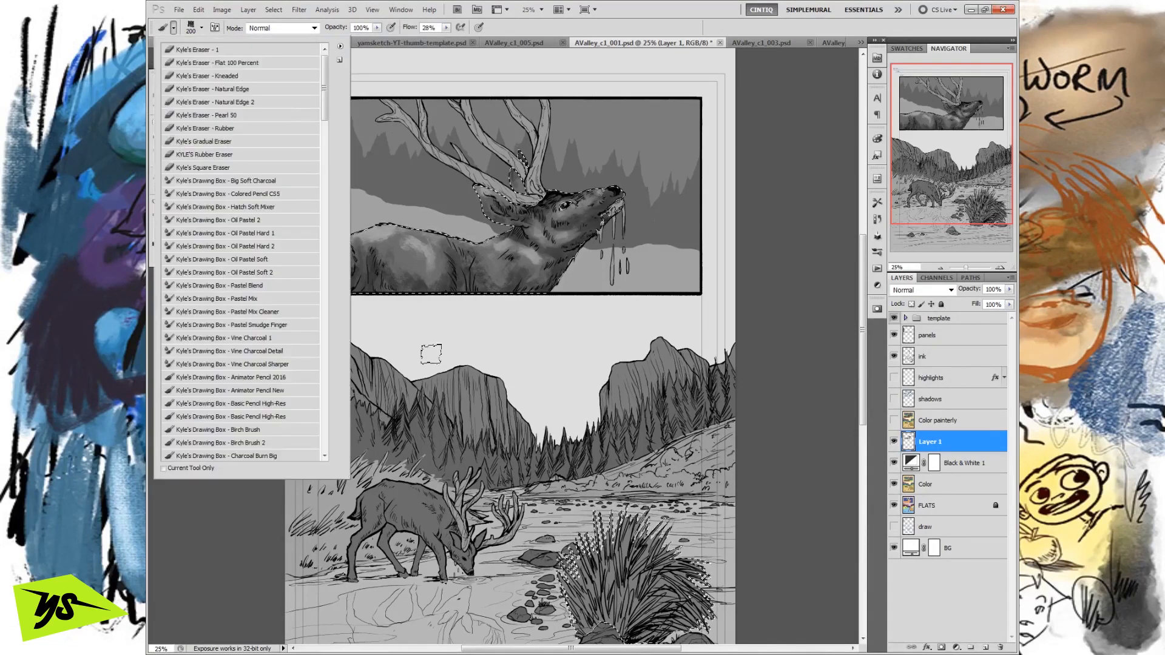
{"action": "left_click", "coordinate": [681, 29]}
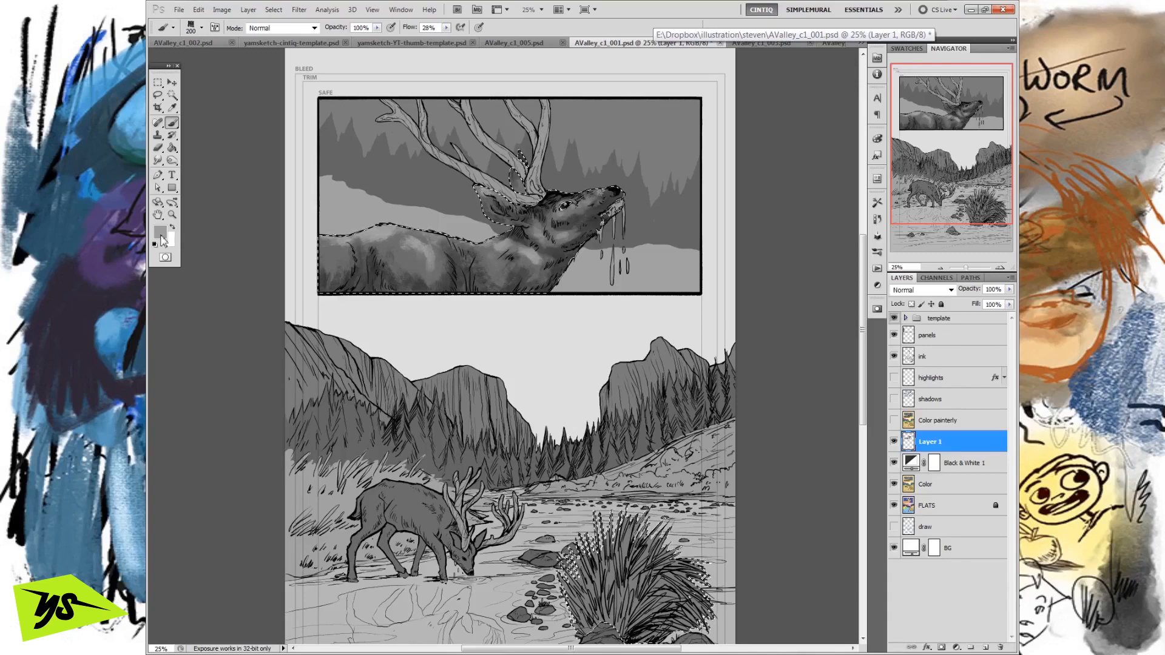
Step: Sample gray tones from the painted back of the upper panel deer as the brush color
{"action": "left_click", "coordinate": [423, 238], "text": "alt"}
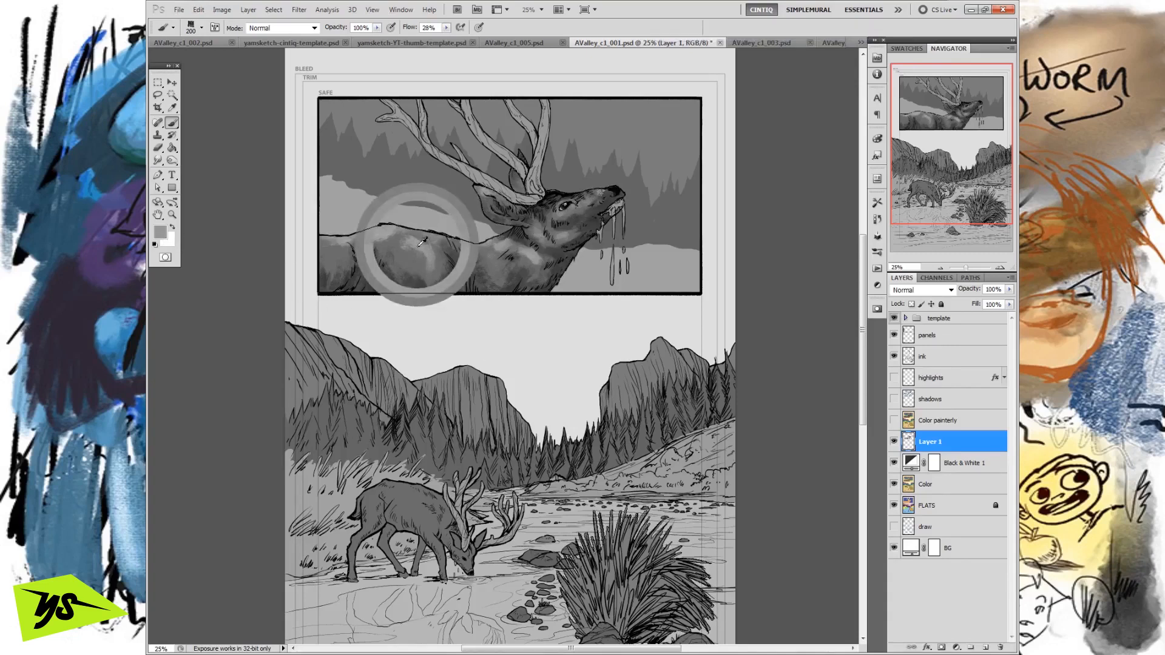
{"action": "left_click", "coordinate": [408, 257], "text": "alt"}
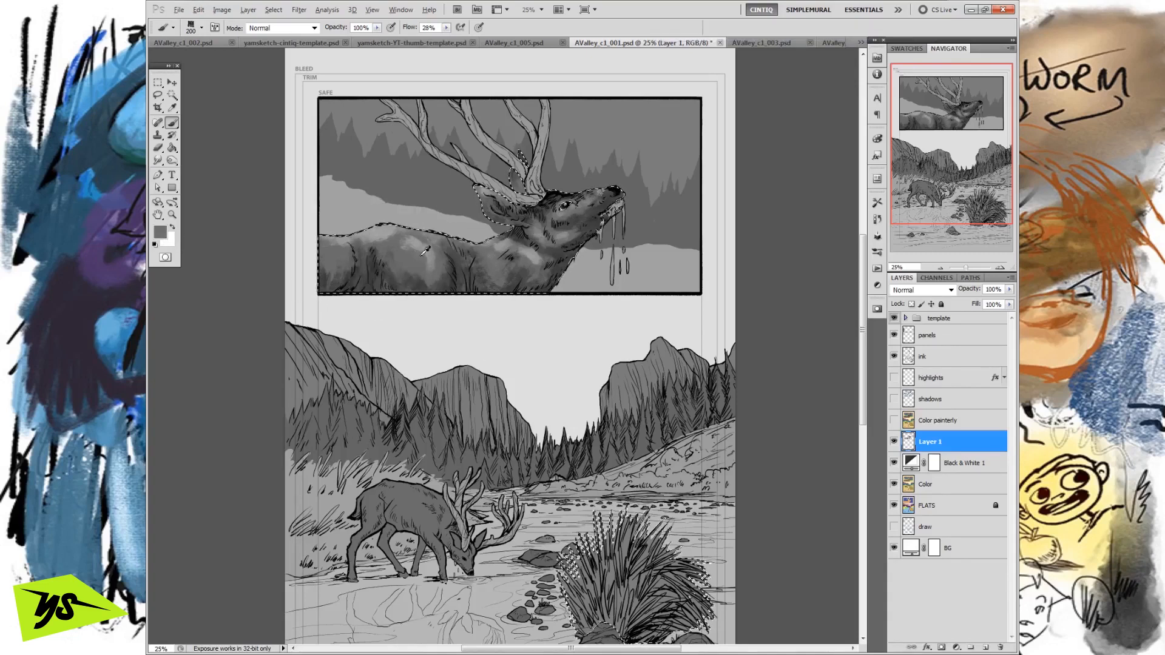
{"action": "left_click", "coordinate": [404, 253], "text": "alt"}
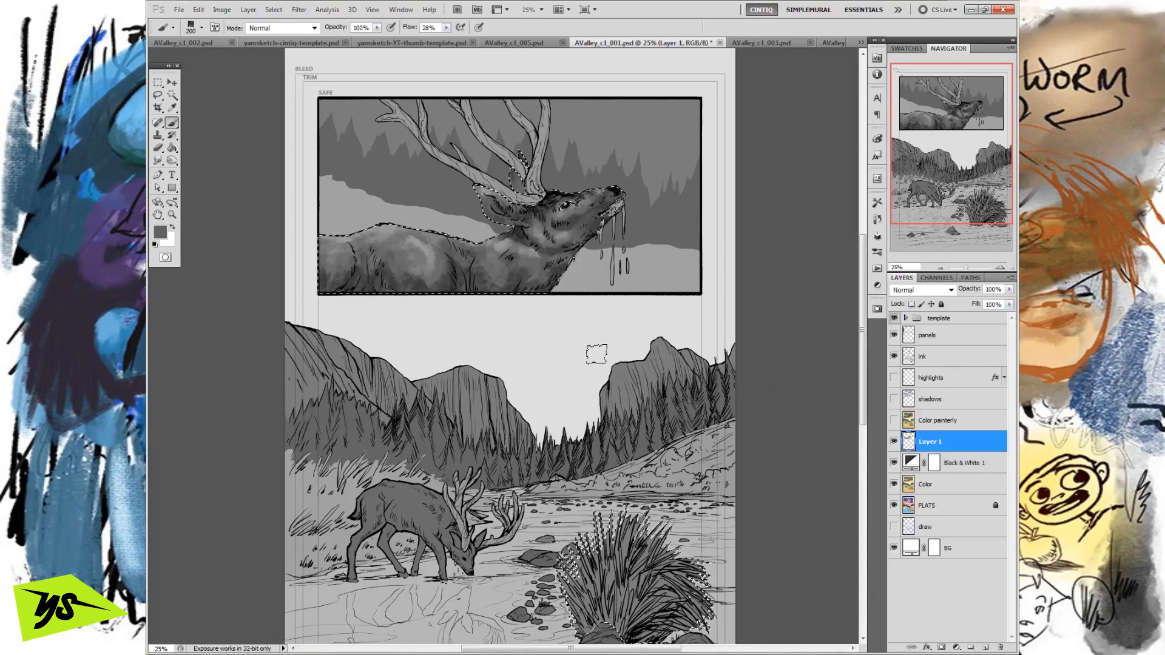
Step: Clear the selection and brush dark gray texture over the background treeline above the deer's back on Layer 1
{"action": "left_click", "coordinate": [158, 94]}
{"action": "key", "text": "ctrl+d"}
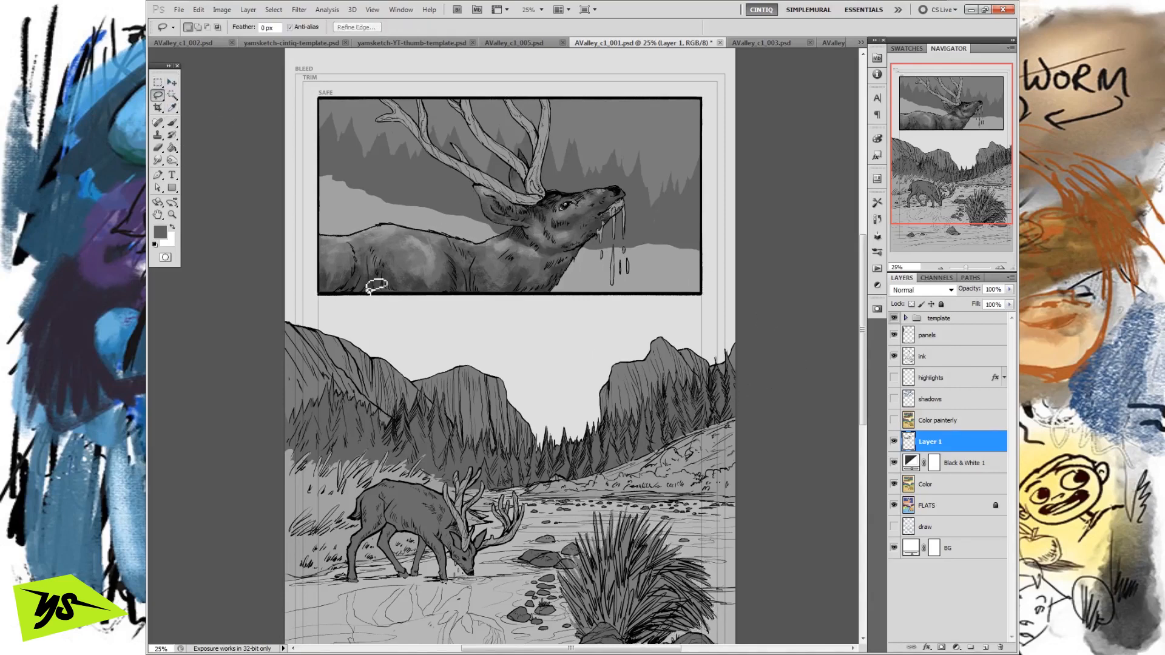
{"action": "key", "text": "b"}
{"action": "left_click", "coordinate": [663, 225], "text": "alt"}
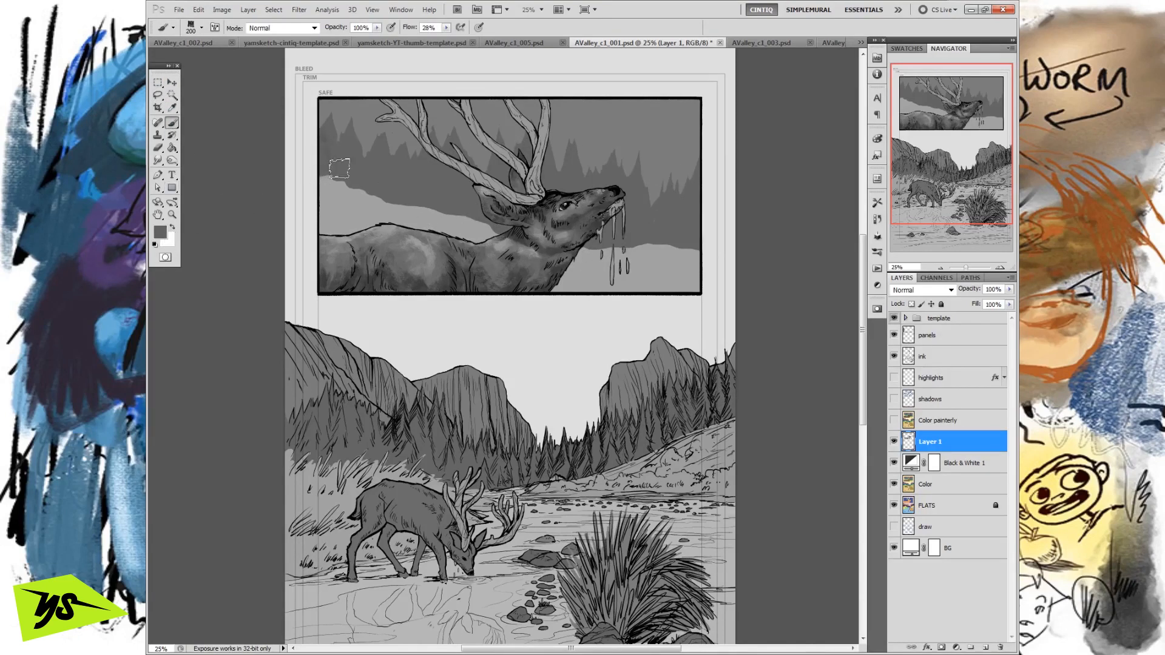
{"action": "left_click", "coordinate": [161, 231]}
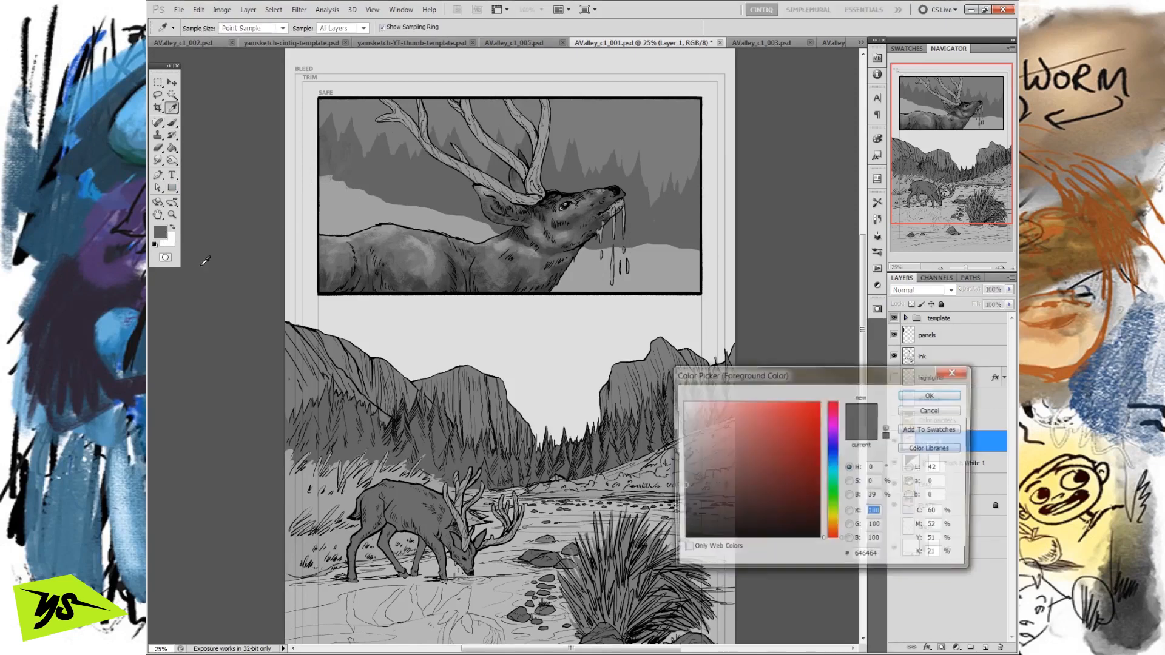
{"action": "key", "text": "Return"}
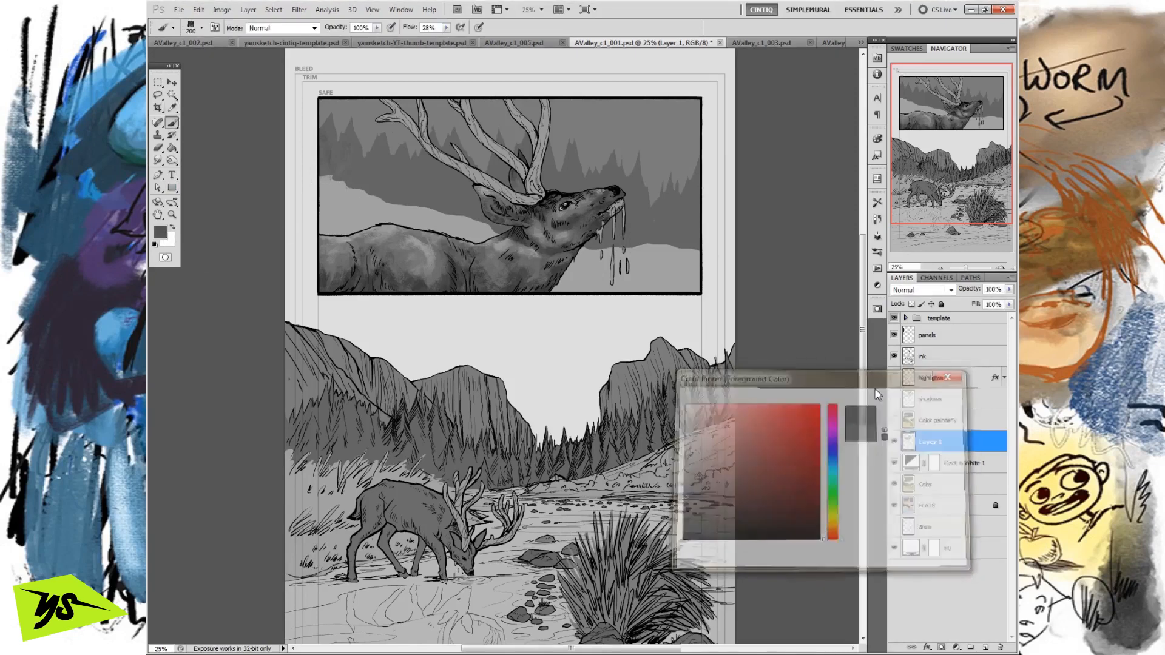
{"action": "mouse_move", "coordinate": [337, 189]}
{"action": "left_mouse_down"}
{"action": "mouse_move", "coordinate": [357, 146]}
{"action": "mouse_move", "coordinate": [358, 194]}
{"action": "mouse_move", "coordinate": [344, 173]}
{"action": "mouse_move", "coordinate": [373, 176]}
{"action": "mouse_move", "coordinate": [382, 149]}
{"action": "mouse_move", "coordinate": [408, 206]}
{"action": "left_mouse_up"}
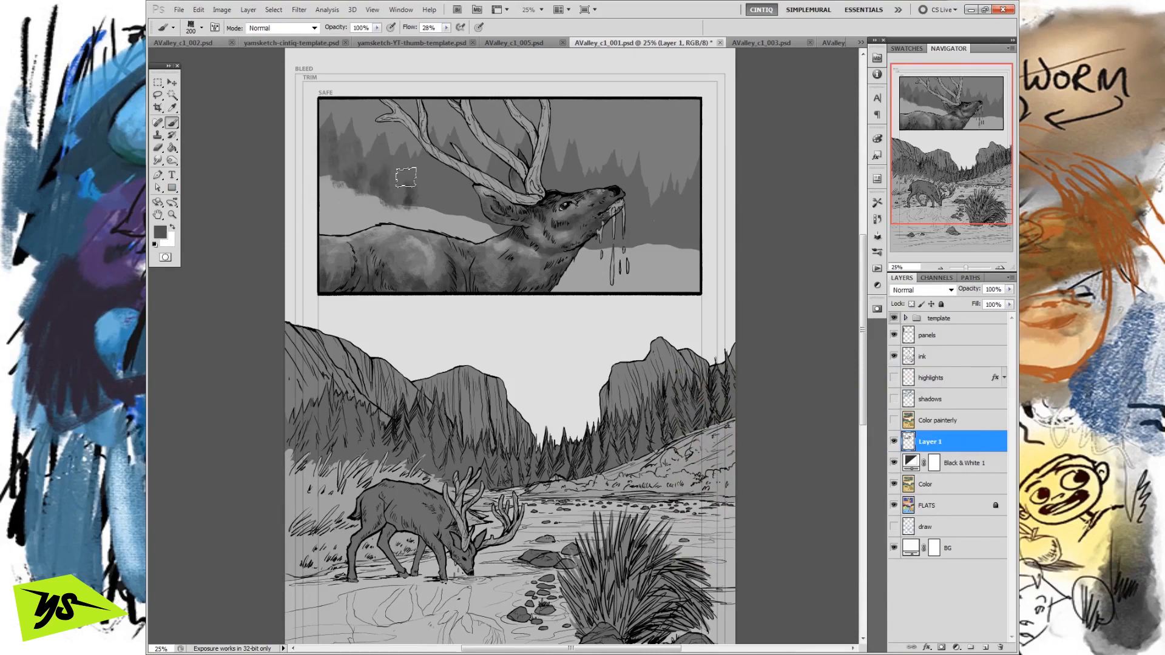
Step: Choose a darker gray and brush tree shadows along the treeline behind the deer's neck and beyond its muzzle
{"action": "left_click", "coordinate": [161, 231]}
{"action": "left_click_drag", "start_coordinate": [695, 497], "coordinate": [681, 506]}
{"action": "left_click", "coordinate": [932, 395]}
{"action": "mouse_move", "coordinate": [429, 168]}
{"action": "left_mouse_down"}
{"action": "mouse_move", "coordinate": [422, 205]}
{"action": "mouse_move", "coordinate": [468, 215]}
{"action": "mouse_move", "coordinate": [439, 208]}
{"action": "mouse_move", "coordinate": [454, 179]}
{"action": "mouse_move", "coordinate": [457, 195]}
{"action": "mouse_move", "coordinate": [453, 181]}
{"action": "mouse_move", "coordinate": [446, 210]}
{"action": "mouse_move", "coordinate": [448, 176]}
{"action": "mouse_move", "coordinate": [454, 204]}
{"action": "mouse_move", "coordinate": [468, 166]}
{"action": "mouse_move", "coordinate": [470, 214]}
{"action": "left_mouse_up"}
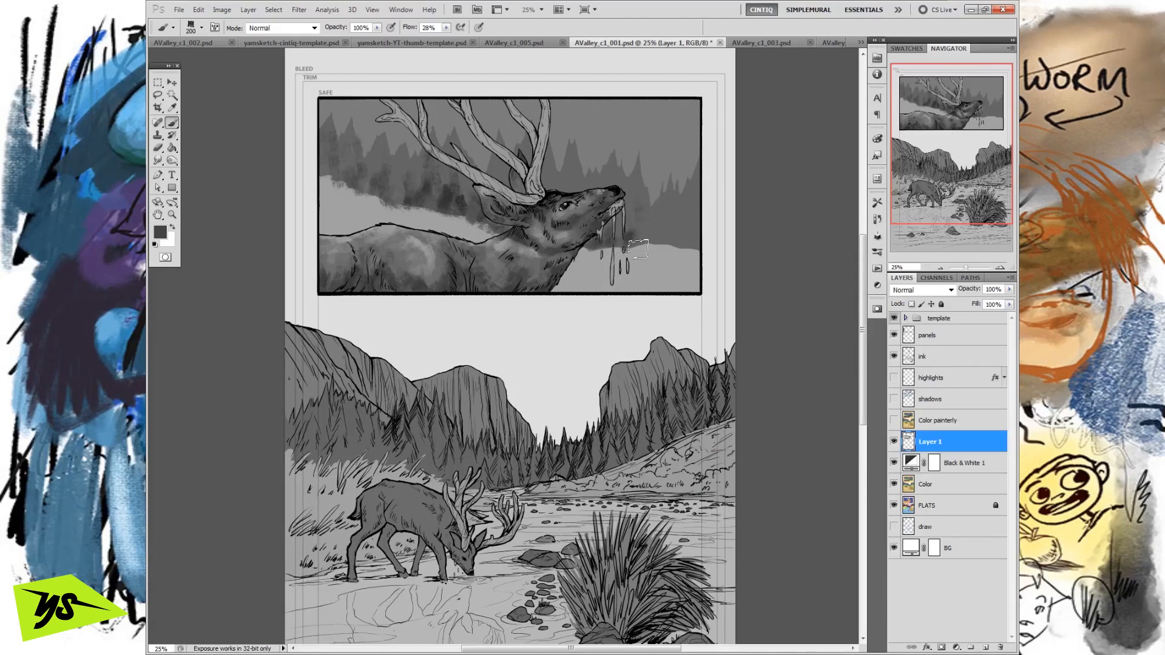
{"action": "mouse_move", "coordinate": [642, 234]}
{"action": "left_mouse_down"}
{"action": "mouse_move", "coordinate": [677, 234]}
{"action": "mouse_move", "coordinate": [669, 245]}
{"action": "left_mouse_up"}
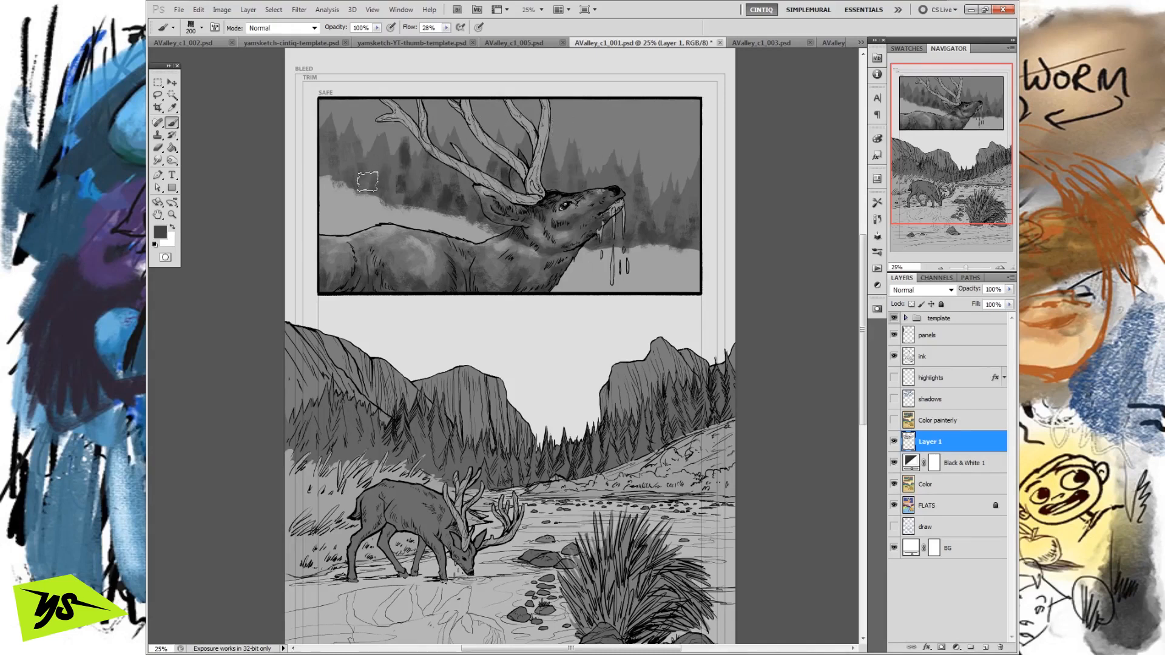
Step: Sample the ground's light gray and brush soft texture over the ground beyond the muzzle and above the deer's back
{"action": "left_click", "coordinate": [665, 256], "text": "alt"}
{"action": "mouse_move", "coordinate": [584, 273]}
{"action": "left_mouse_down"}
{"action": "mouse_move", "coordinate": [685, 286]}
{"action": "mouse_move", "coordinate": [677, 261]}
{"action": "left_mouse_up"}
{"action": "mouse_move", "coordinate": [347, 191]}
{"action": "left_mouse_down"}
{"action": "mouse_move", "coordinate": [366, 211]}
{"action": "mouse_move", "coordinate": [485, 234]}
{"action": "left_mouse_up"}
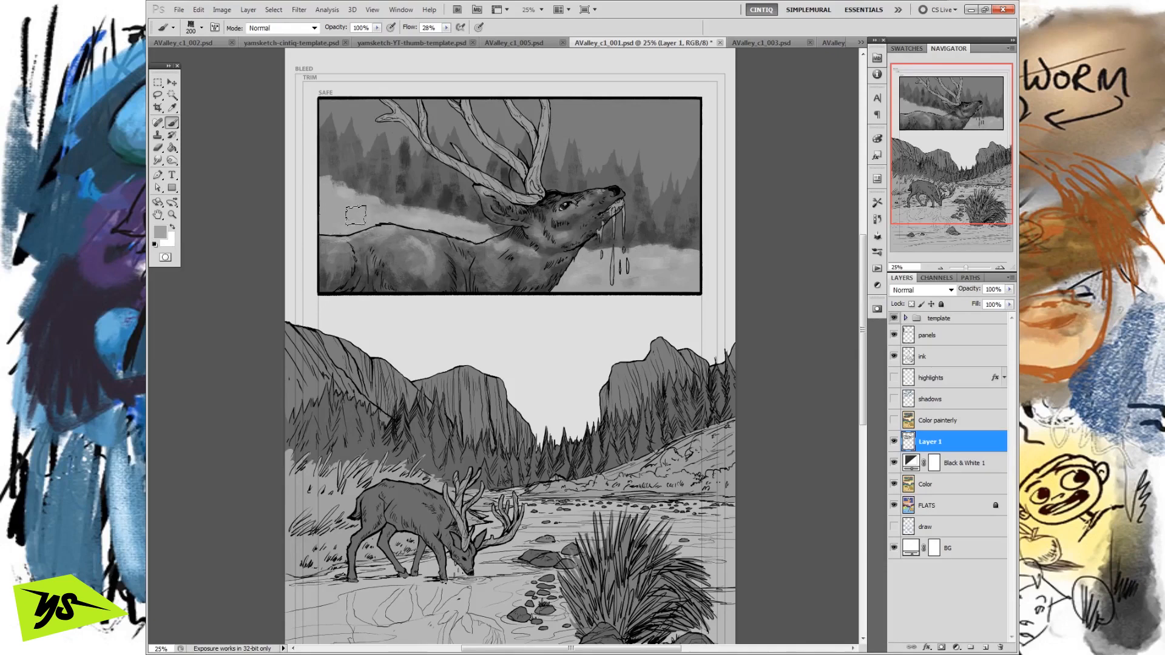
{"action": "left_click_drag", "start_coordinate": [380, 204], "coordinate": [485, 231]}
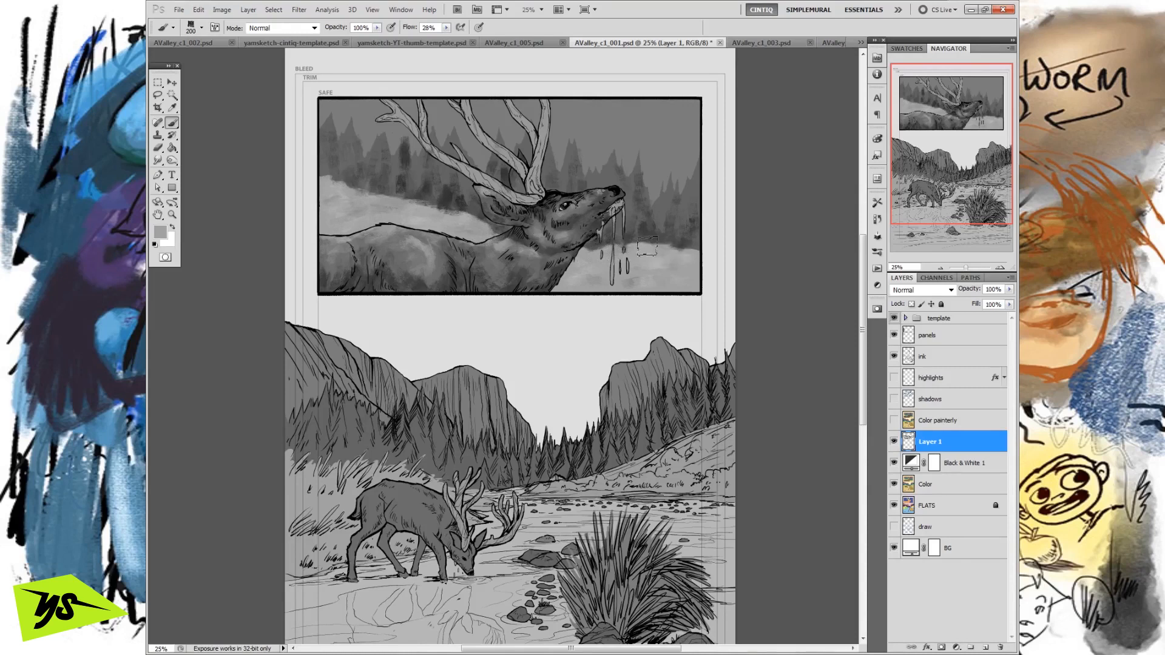
Step: Sample a dark gray from the treeline and brush shadows along its base and onto the ground beyond the muzzle
{"action": "left_click", "coordinate": [689, 242], "text": "alt"}
{"action": "left_click_drag", "start_coordinate": [638, 250], "coordinate": [692, 257]}
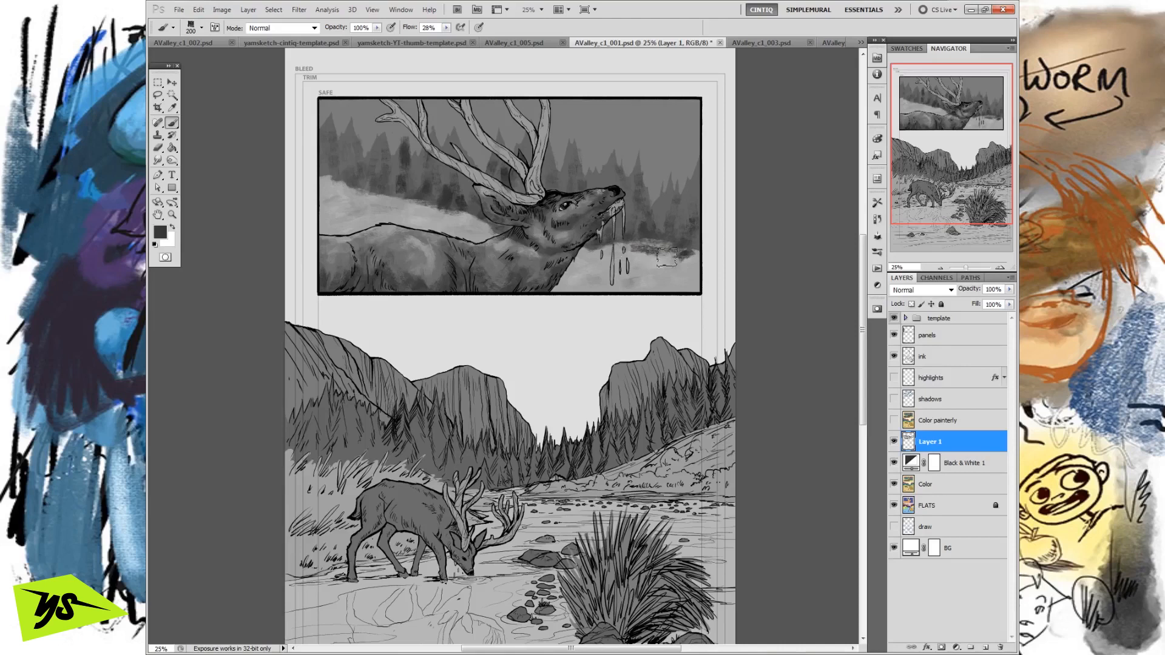
{"action": "mouse_move", "coordinate": [607, 226]}
{"action": "left_mouse_down"}
{"action": "mouse_move", "coordinate": [598, 234]}
{"action": "mouse_move", "coordinate": [637, 229]}
{"action": "mouse_move", "coordinate": [648, 245]}
{"action": "left_mouse_up"}
{"action": "mouse_move", "coordinate": [631, 195]}
{"action": "left_mouse_down"}
{"action": "mouse_move", "coordinate": [616, 234]}
{"action": "mouse_move", "coordinate": [662, 262]}
{"action": "left_mouse_up"}
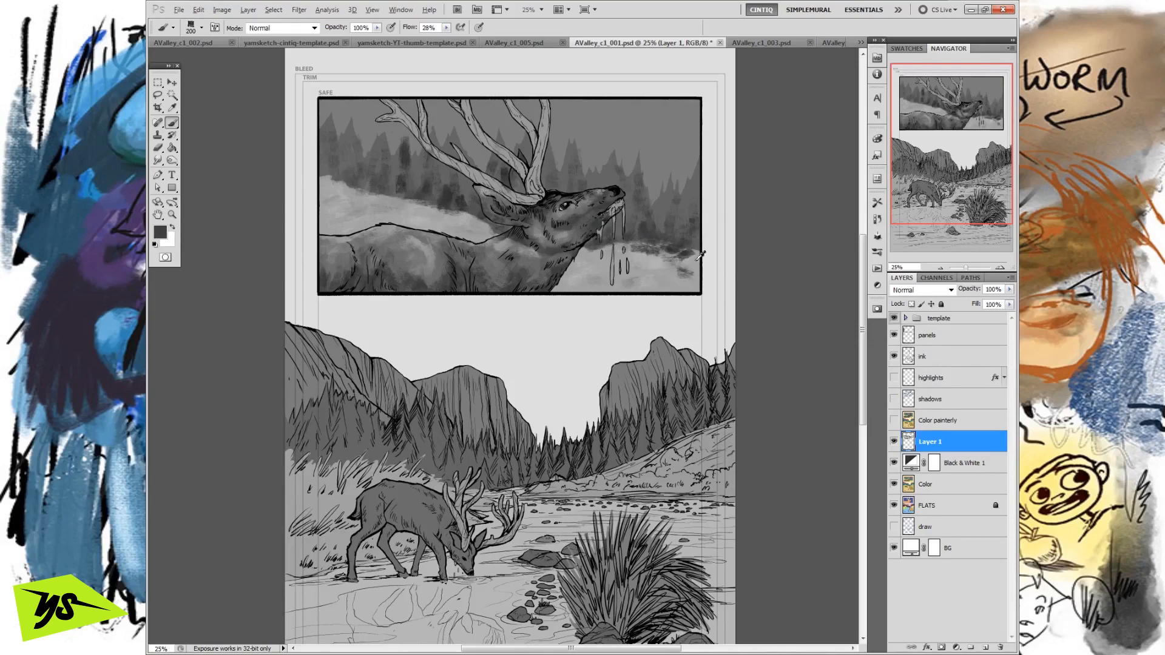
{"action": "left_click_drag", "start_coordinate": [689, 271], "coordinate": [661, 274]}
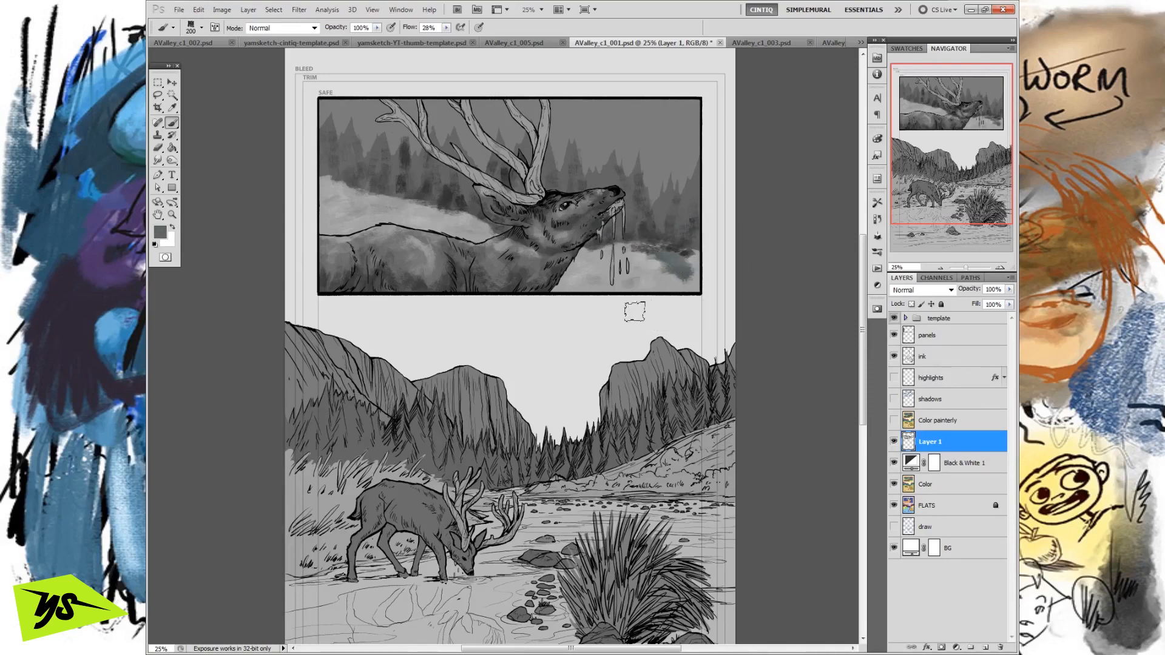
Step: Sample the ground's gray and blend the ground below the treeline beyond the muzzle and behind the deer's back
{"action": "left_click", "coordinate": [160, 232]}
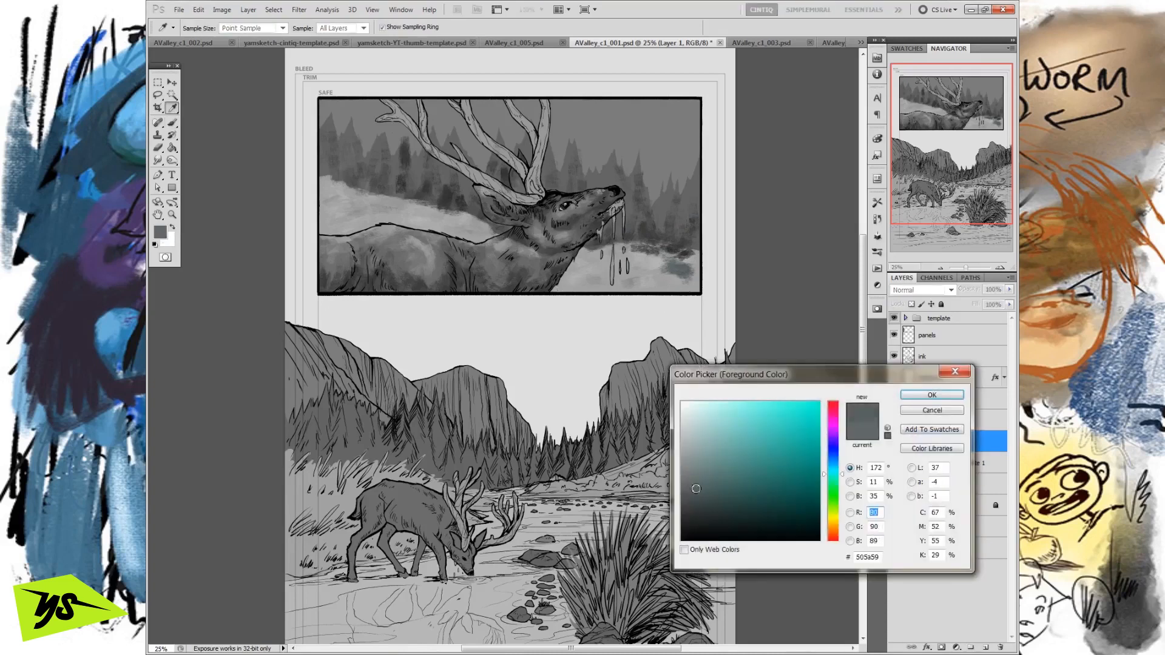
{"action": "left_click", "coordinate": [929, 395]}
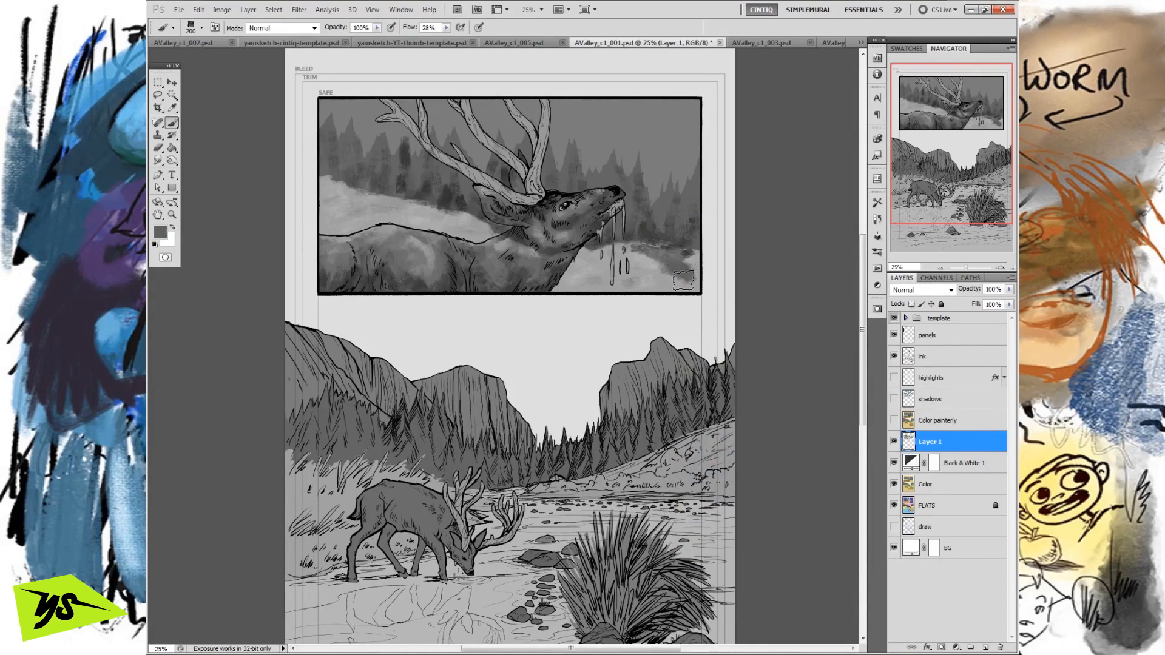
{"action": "left_click", "coordinate": [637, 266], "text": "alt"}
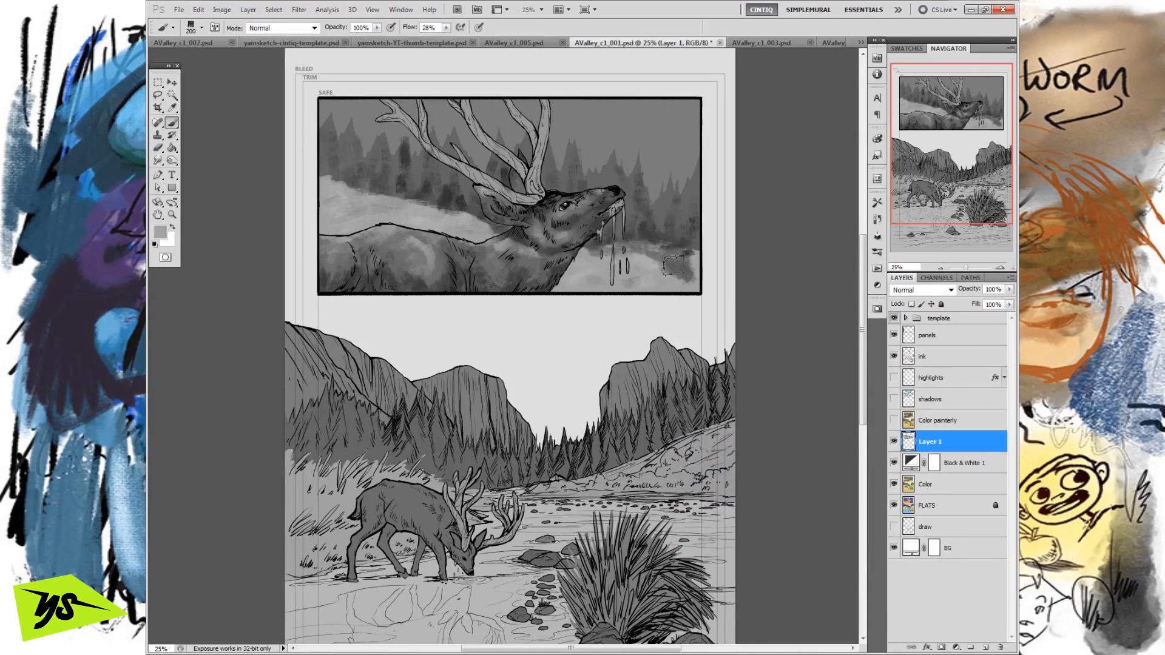
{"action": "mouse_move", "coordinate": [681, 259]}
{"action": "left_mouse_down"}
{"action": "mouse_move", "coordinate": [641, 255]}
{"action": "mouse_move", "coordinate": [667, 277]}
{"action": "mouse_move", "coordinate": [692, 272]}
{"action": "mouse_move", "coordinate": [673, 279]}
{"action": "mouse_move", "coordinate": [680, 270]}
{"action": "mouse_move", "coordinate": [656, 263]}
{"action": "mouse_move", "coordinate": [691, 283]}
{"action": "mouse_move", "coordinate": [676, 261]}
{"action": "mouse_move", "coordinate": [689, 277]}
{"action": "mouse_move", "coordinate": [653, 262]}
{"action": "mouse_move", "coordinate": [700, 263]}
{"action": "left_mouse_up"}
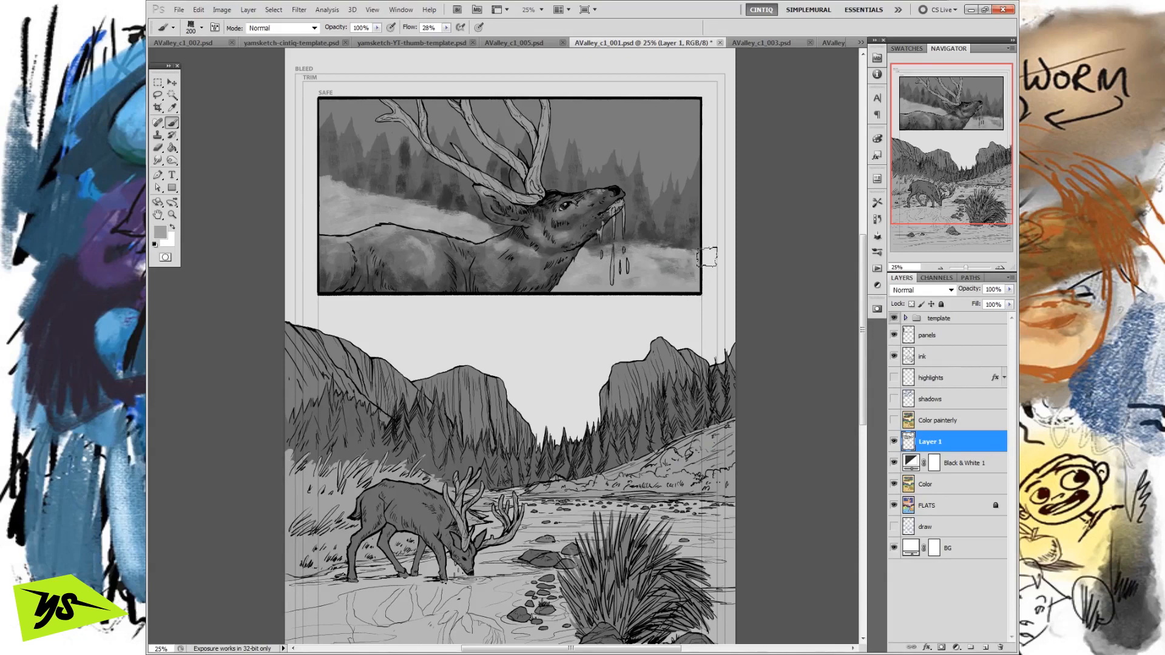
{"action": "mouse_move", "coordinate": [407, 220]}
{"action": "left_mouse_down"}
{"action": "mouse_move", "coordinate": [472, 224]}
{"action": "mouse_move", "coordinate": [386, 201]}
{"action": "mouse_move", "coordinate": [480, 238]}
{"action": "left_mouse_up"}
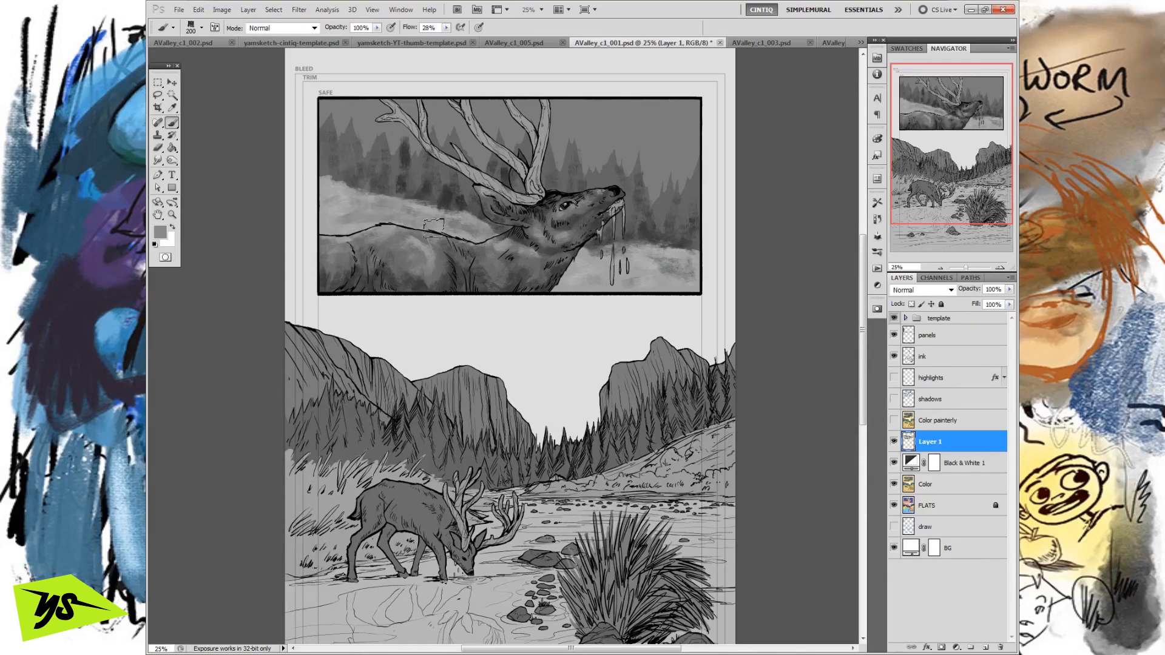
Step: Set the foreground color to light gray aeafae and touch up the ground tones around the upper panel deer
{"action": "left_click", "coordinate": [350, 225], "text": "alt"}
{"action": "left_click", "coordinate": [163, 231]}
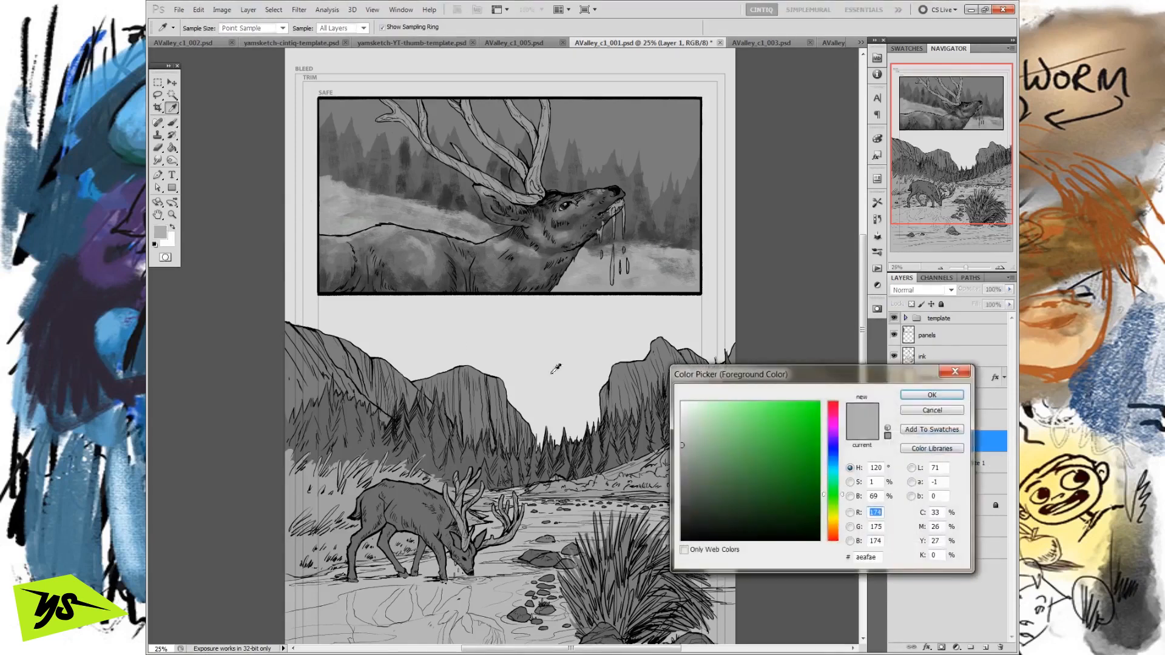
{"action": "left_click", "coordinate": [928, 395]}
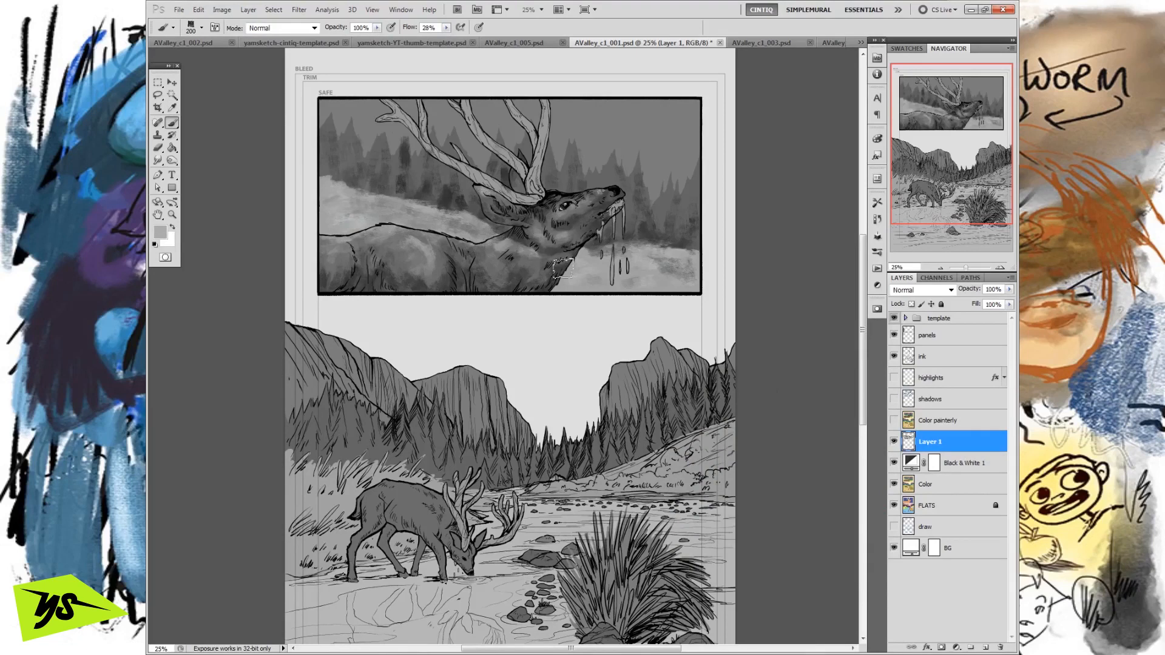
{"action": "left_click", "coordinate": [600, 248], "text": "alt"}
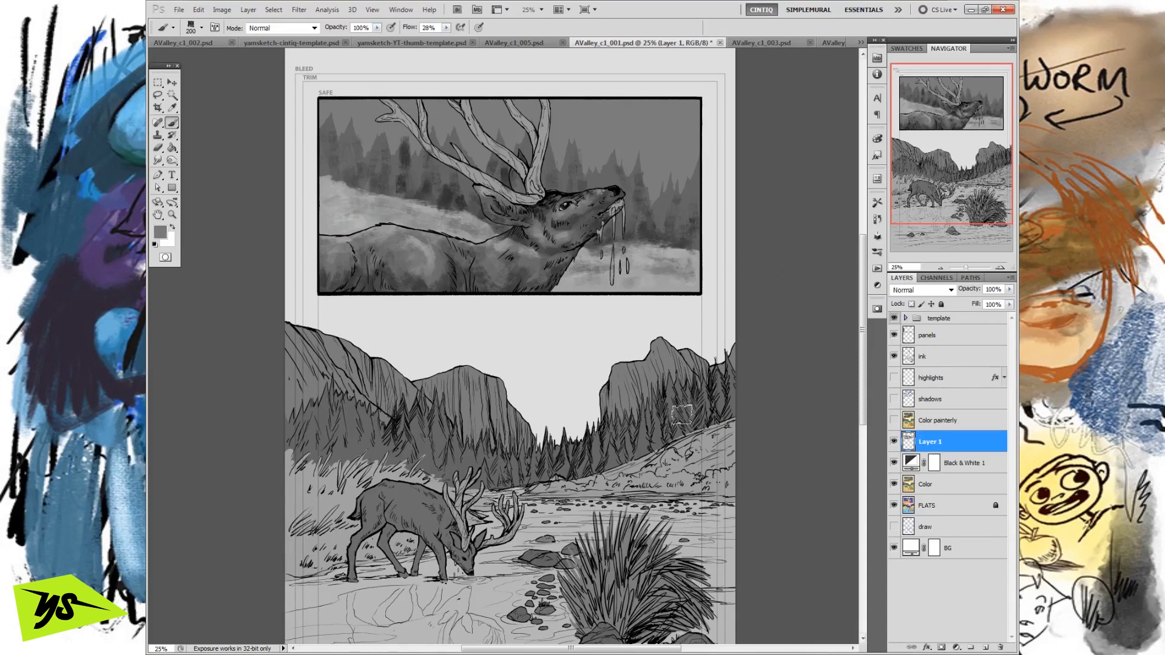
Step: Select the upper deer's antlers by their flat color on the FLATS layer with the Magic Wand, and ready the Brush on Layer 1
{"action": "left_click", "coordinate": [936, 508]}
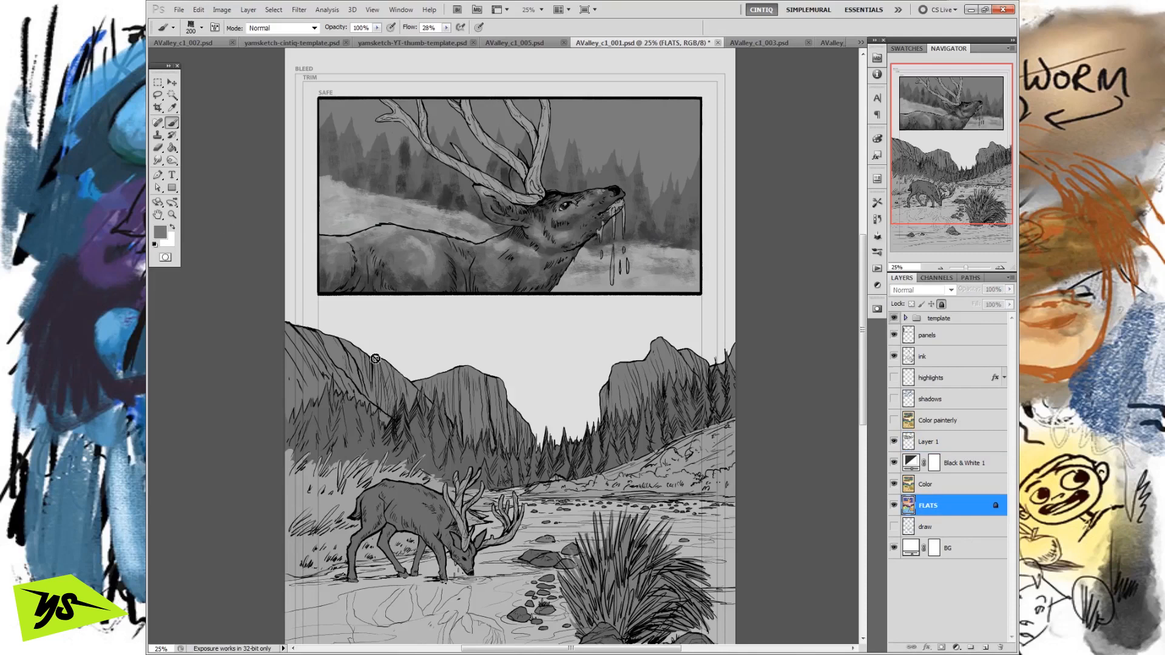
{"action": "left_click", "coordinate": [171, 96]}
{"action": "left_click", "coordinate": [545, 165]}
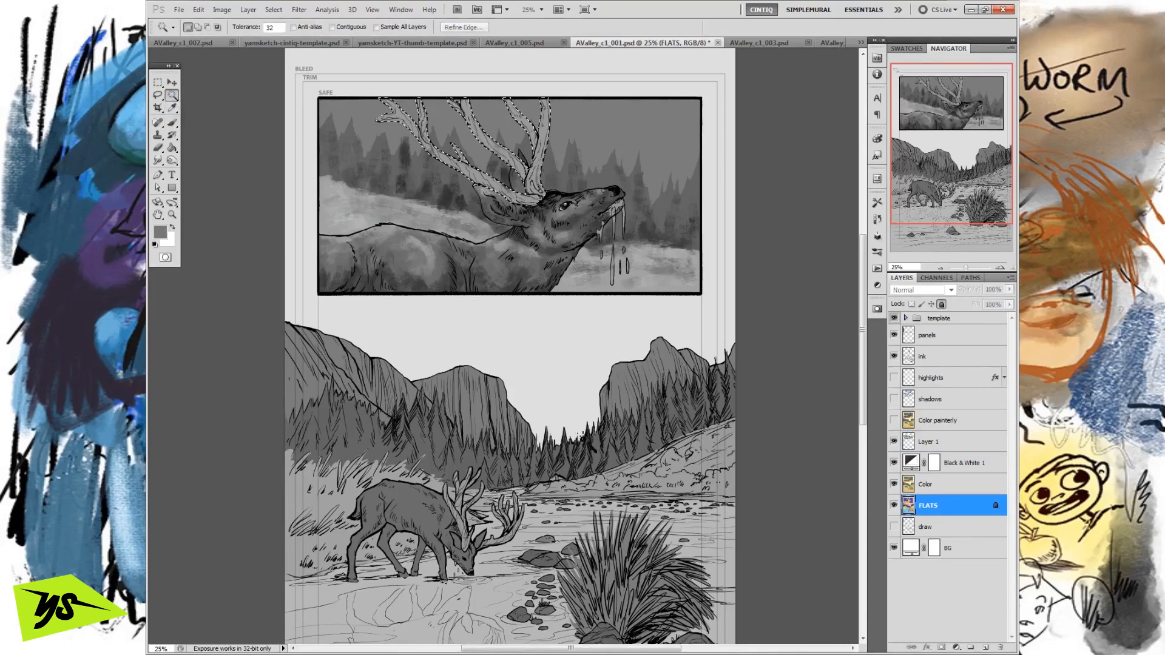
{"action": "left_click", "coordinate": [948, 447]}
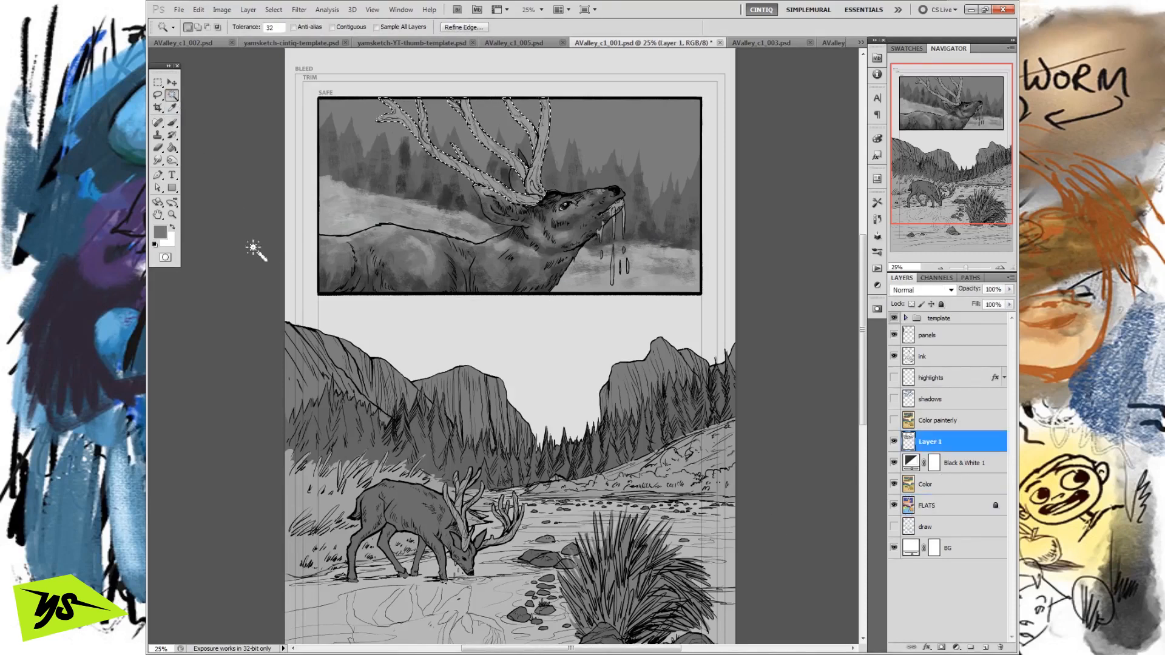
{"action": "key", "text": "ctrl+d"}
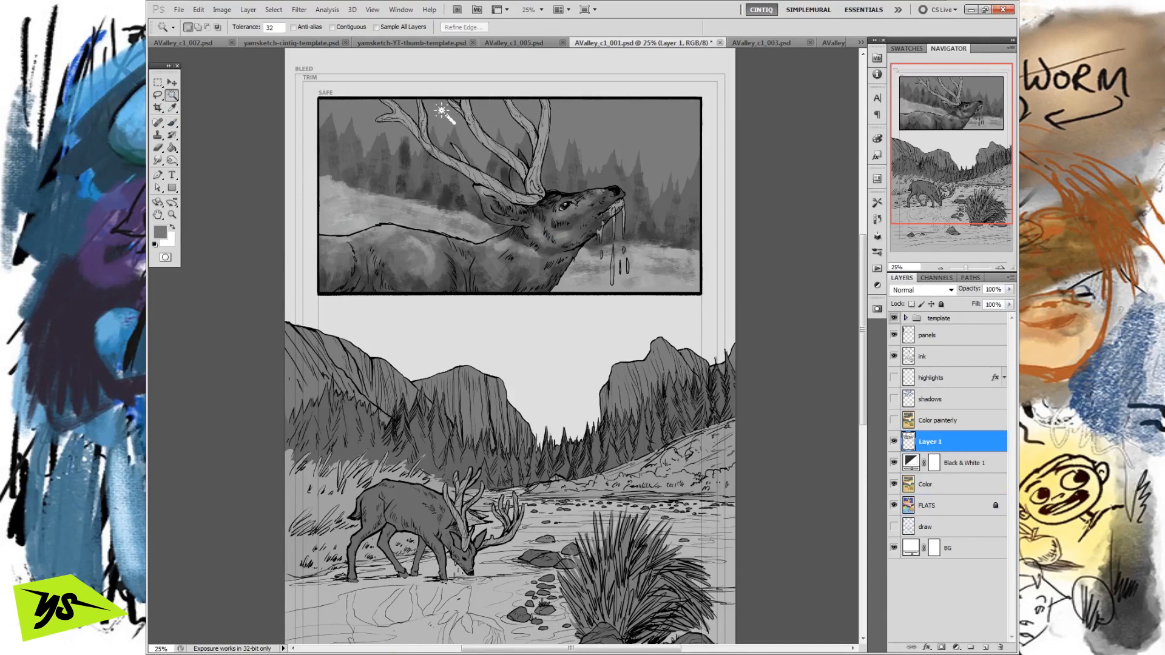
{"action": "left_click", "coordinate": [198, 9]}
{"action": "left_click", "coordinate": [219, 17]}
{"action": "left_click", "coordinate": [172, 122]}
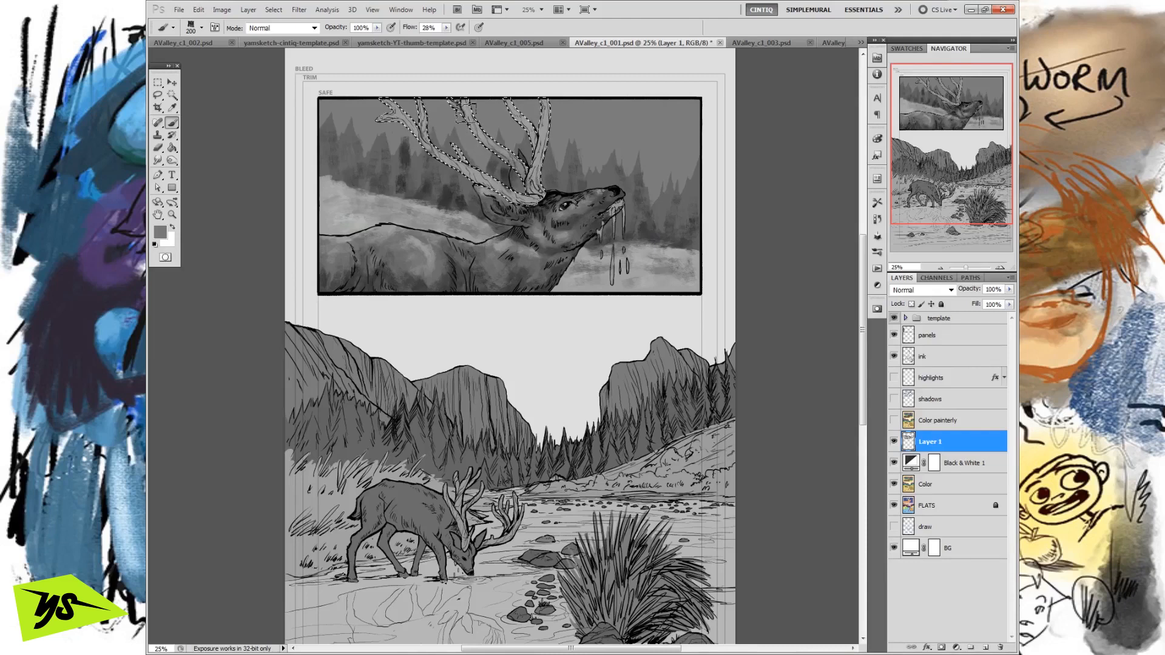
Step: Set the foreground color to light gray e4e4e4, brush highlights along the selected antlers with an 89 px brush, and clear the selection
{"action": "left_click", "coordinate": [160, 231]}
{"action": "key", "text": "Return"}
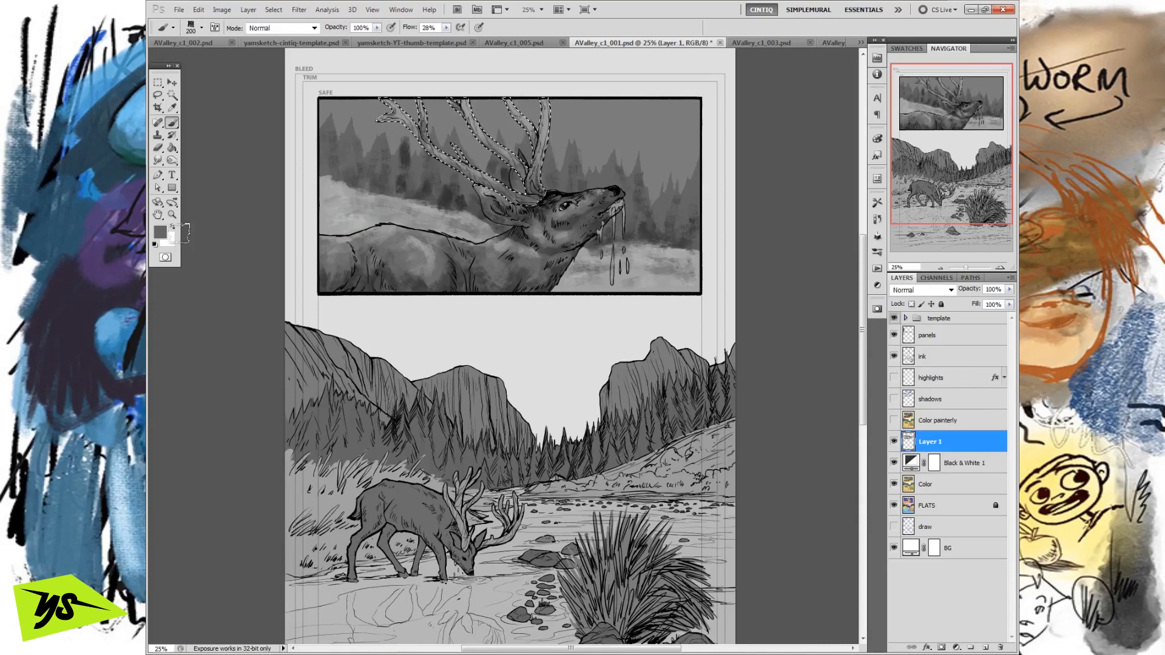
{"action": "left_click", "coordinate": [161, 232]}
{"action": "left_click_drag", "start_coordinate": [680, 437], "coordinate": [673, 417]}
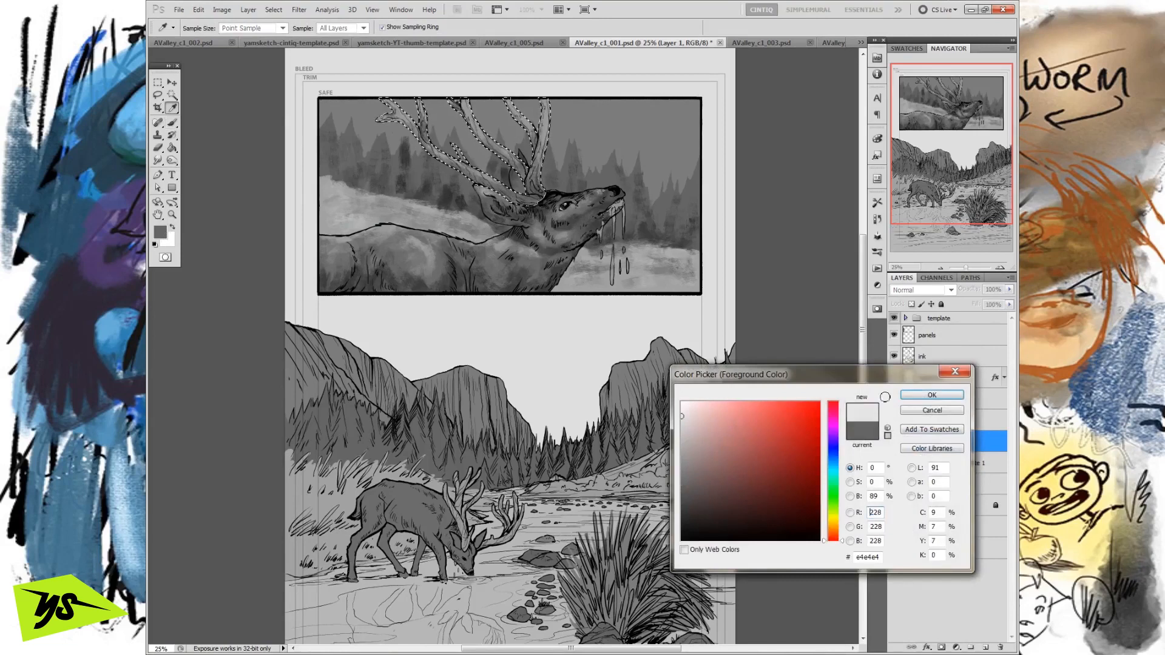
{"action": "left_click", "coordinate": [928, 395]}
{"action": "key", "text": "b"}
{"action": "right_click", "coordinate": [614, 212]}
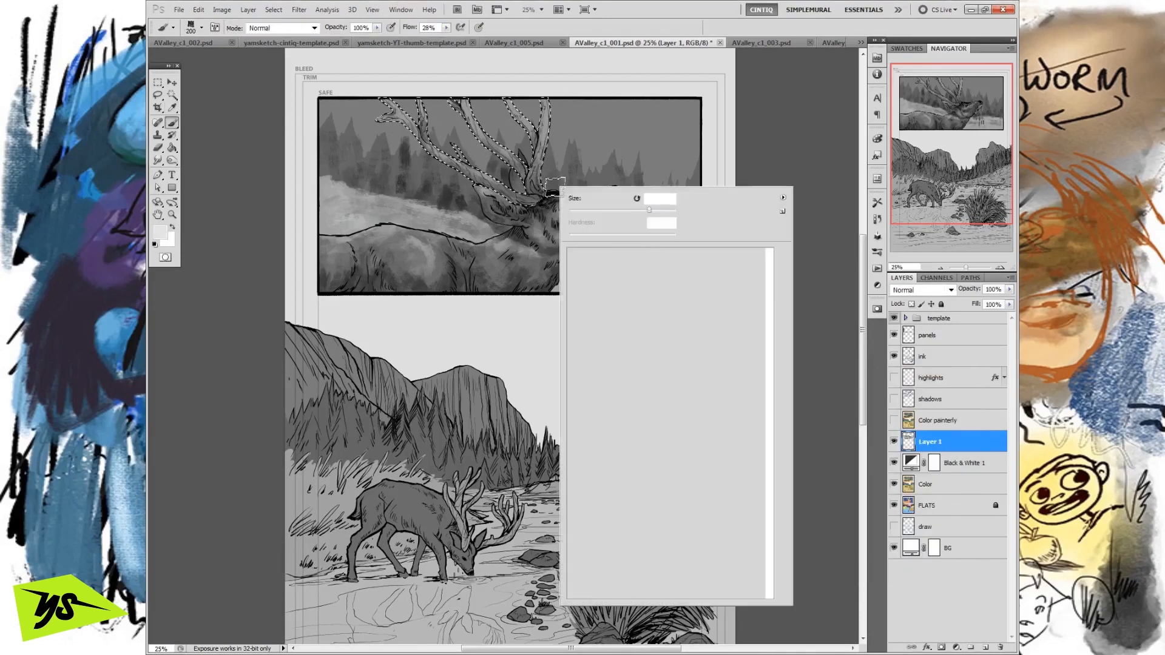
{"action": "left_click", "coordinate": [739, 145]}
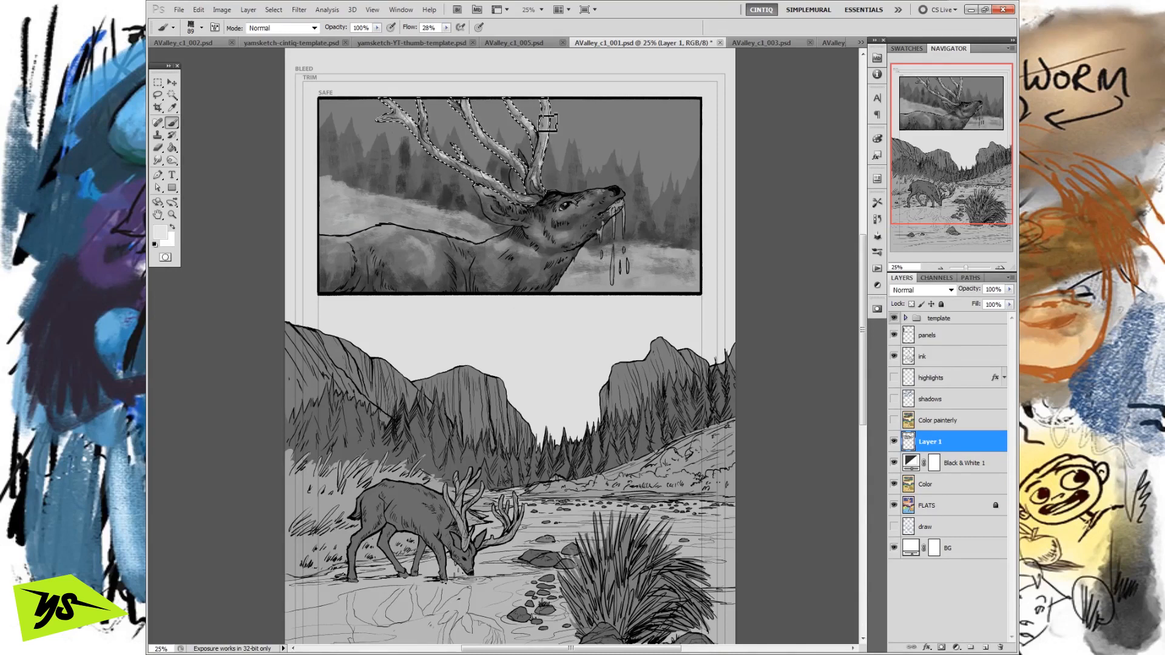
{"action": "left_click", "coordinate": [173, 95]}
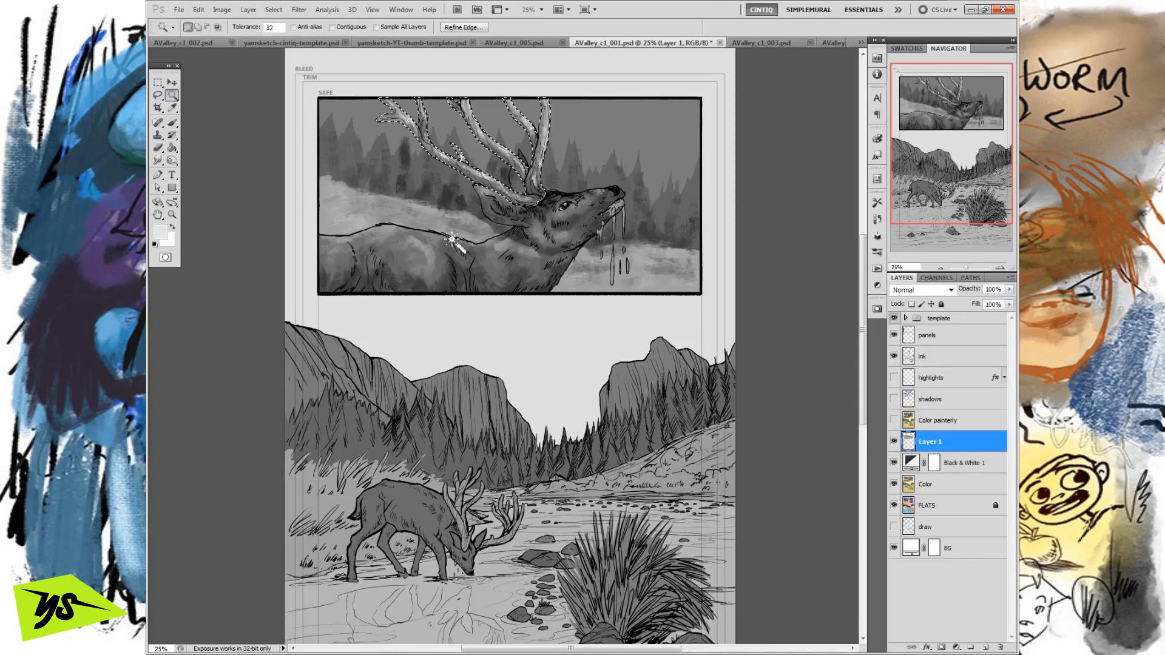
{"action": "key", "text": "ctrl+d"}
{"action": "key", "text": "b"}
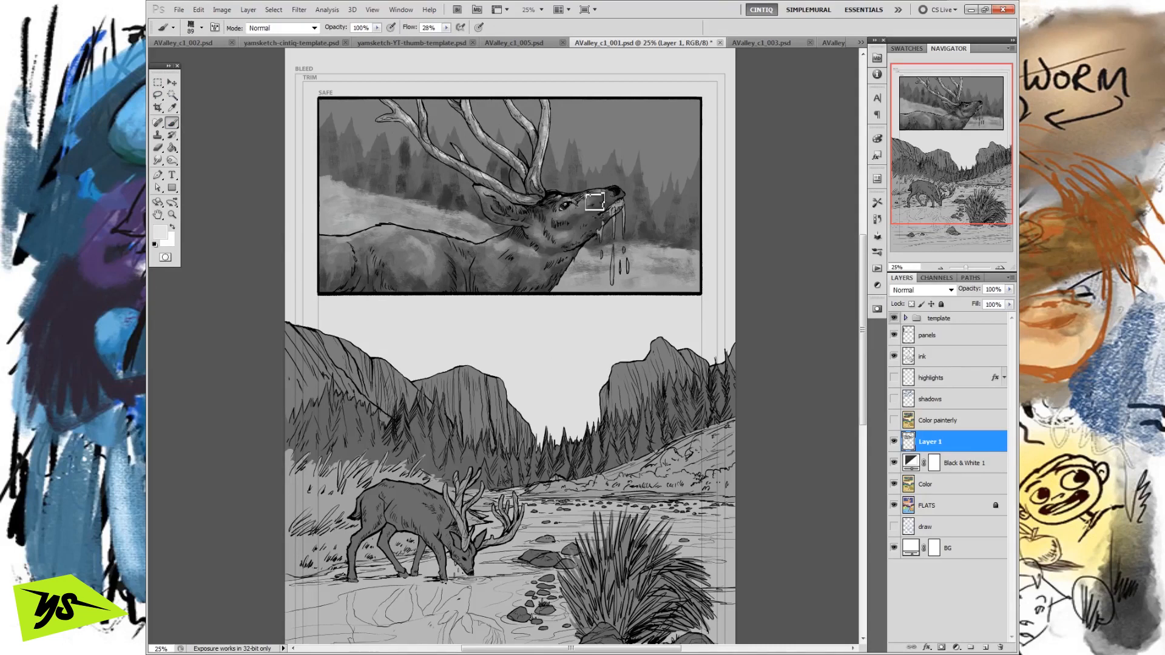
Step: Brush light gray highlights on the upper deer's face and muzzle, and on the dripping water with the brush reduced to 41 px
{"action": "left_click_drag", "start_coordinate": [626, 202], "coordinate": [623, 229]}
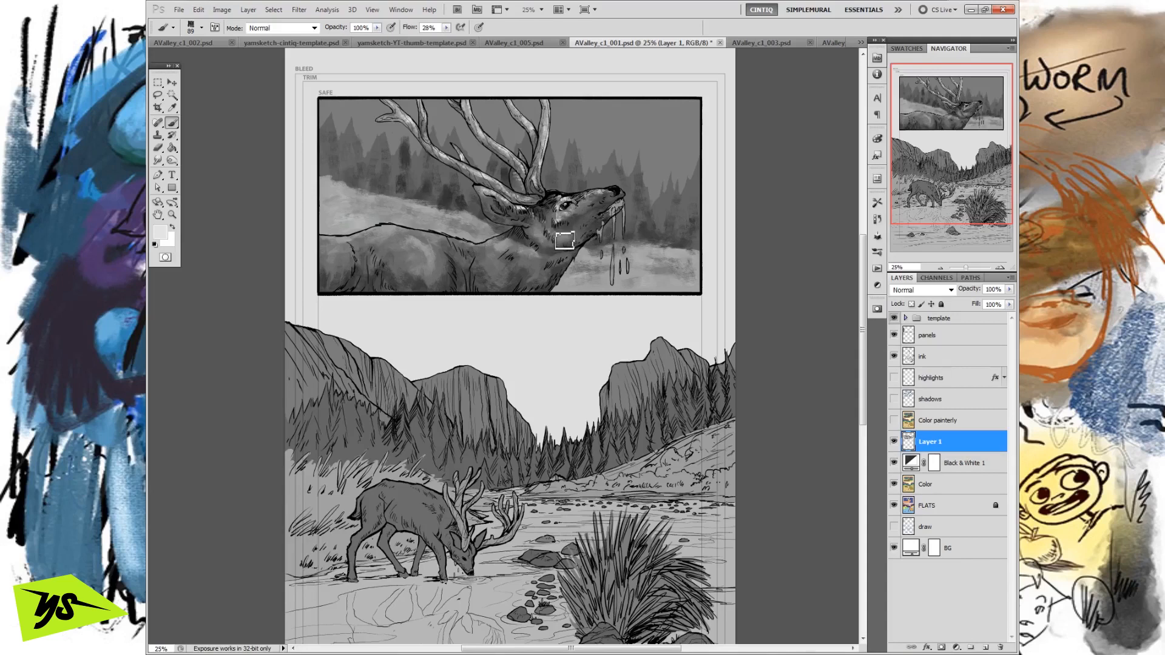
{"action": "left_click_drag", "start_coordinate": [610, 255], "coordinate": [586, 236]}
{"action": "right_click", "coordinate": [628, 278]}
{"action": "mouse_move", "coordinate": [654, 211]}
{"action": "left_mouse_down"}
{"action": "mouse_move", "coordinate": [621, 231]}
{"action": "mouse_move", "coordinate": [631, 229]}
{"action": "mouse_move", "coordinate": [620, 292]}
{"action": "mouse_move", "coordinate": [636, 269]}
{"action": "mouse_move", "coordinate": [636, 279]}
{"action": "mouse_move", "coordinate": [632, 258]}
{"action": "mouse_move", "coordinate": [609, 264]}
{"action": "mouse_move", "coordinate": [631, 218]}
{"action": "left_mouse_up"}
{"action": "left_click", "coordinate": [775, 169]}
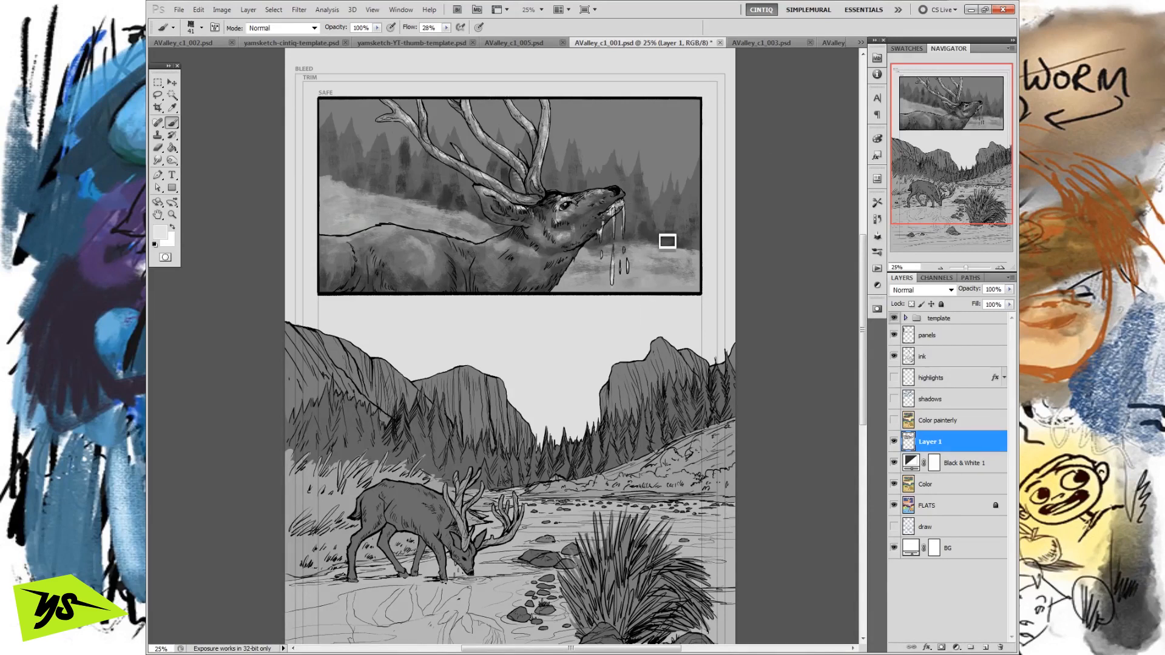
Step: Stroke light gray fur highlights over the upper deer's neck, shoulder and back
{"action": "mouse_move", "coordinate": [520, 241]}
{"action": "left_mouse_down"}
{"action": "mouse_move", "coordinate": [538, 294]}
{"action": "mouse_move", "coordinate": [536, 266]}
{"action": "mouse_move", "coordinate": [548, 271]}
{"action": "mouse_move", "coordinate": [538, 343]}
{"action": "mouse_move", "coordinate": [518, 259]}
{"action": "mouse_move", "coordinate": [541, 235]}
{"action": "left_mouse_up"}
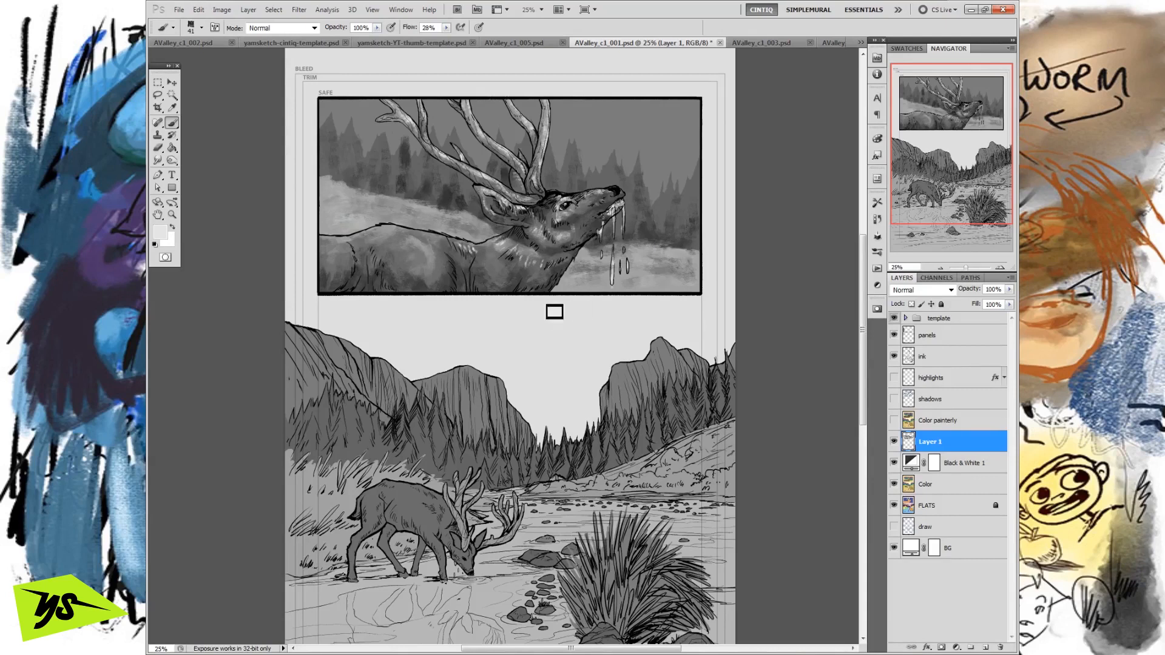
{"action": "left_click_drag", "start_coordinate": [422, 252], "coordinate": [408, 241]}
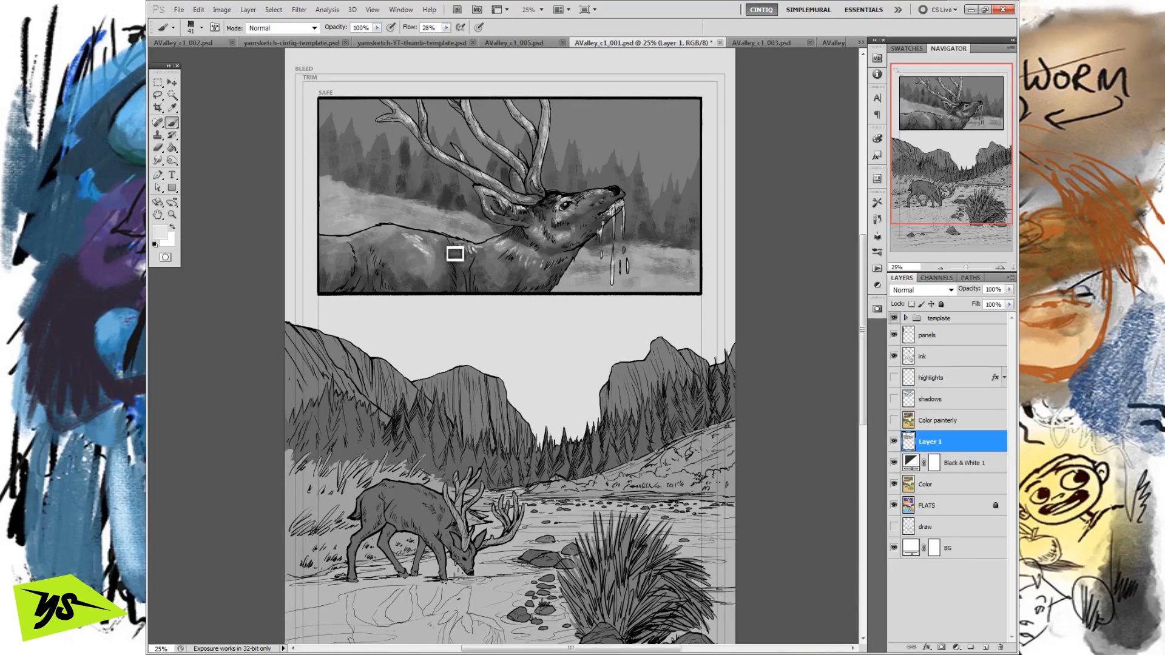
{"action": "mouse_move", "coordinate": [394, 238]}
{"action": "left_mouse_down"}
{"action": "mouse_move", "coordinate": [436, 257]}
{"action": "mouse_move", "coordinate": [395, 234]}
{"action": "left_mouse_up"}
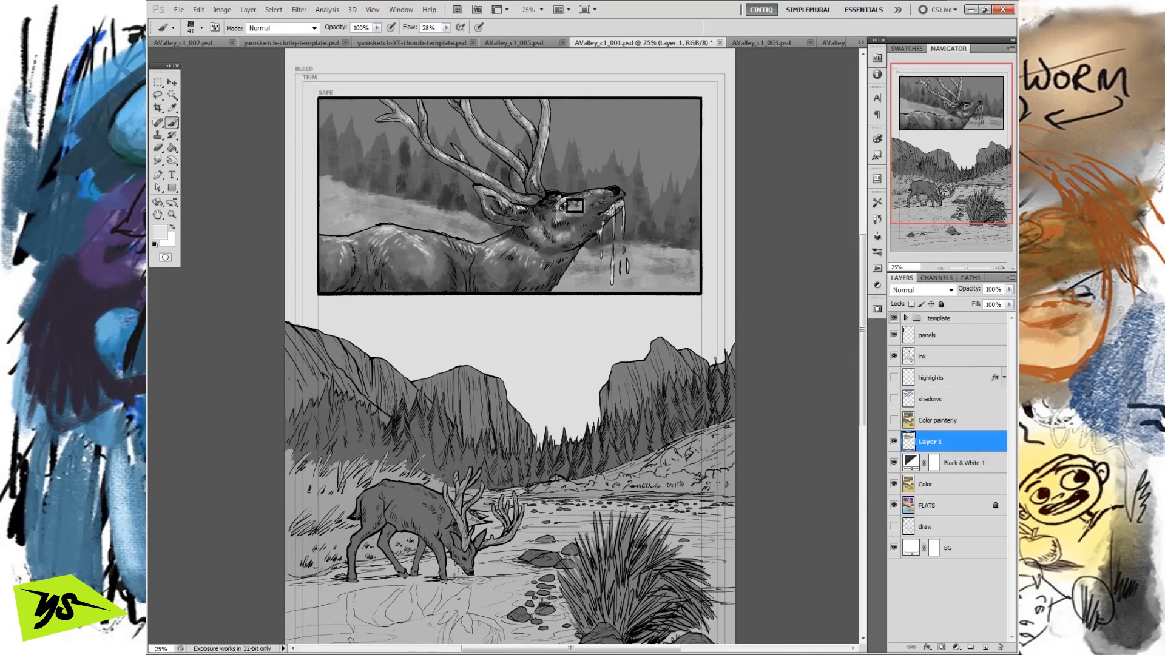
Step: Enlarge the brush to 74 px, sample grays from the upper deer's head, and blend the tones around its eye and face
{"action": "right_click", "coordinate": [580, 210]}
{"action": "left_click_drag", "start_coordinate": [611, 221], "coordinate": [624, 220]}
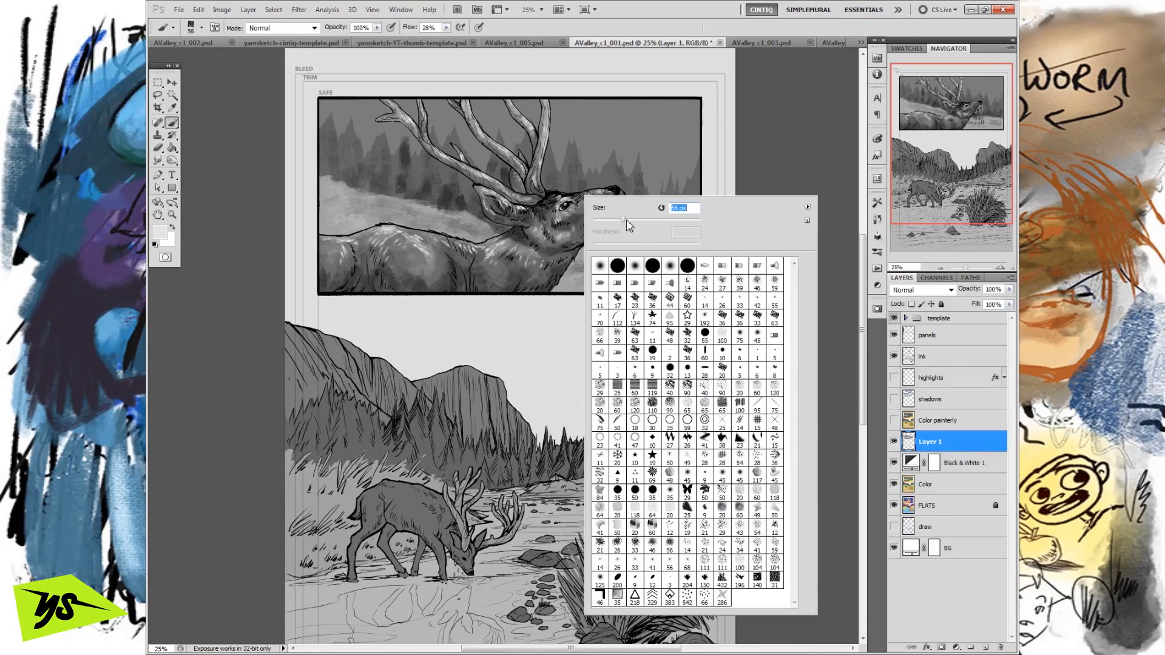
{"action": "key", "text": "Return"}
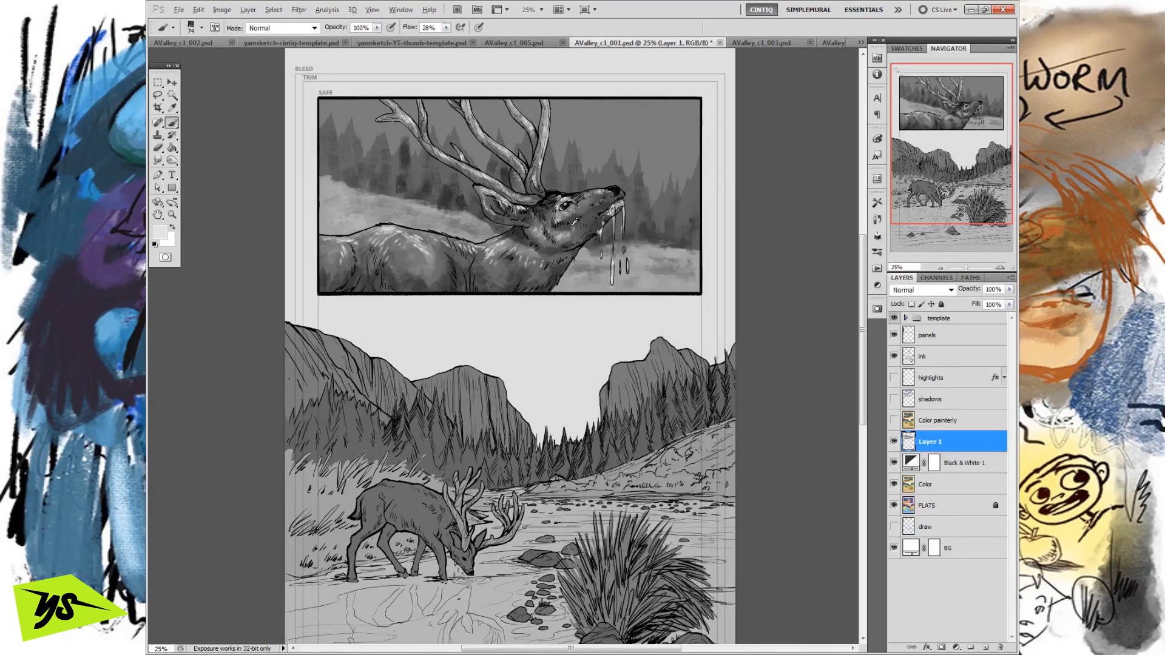
{"action": "left_click", "coordinate": [543, 210], "text": "alt"}
{"action": "left_click", "coordinate": [566, 201], "text": "alt"}
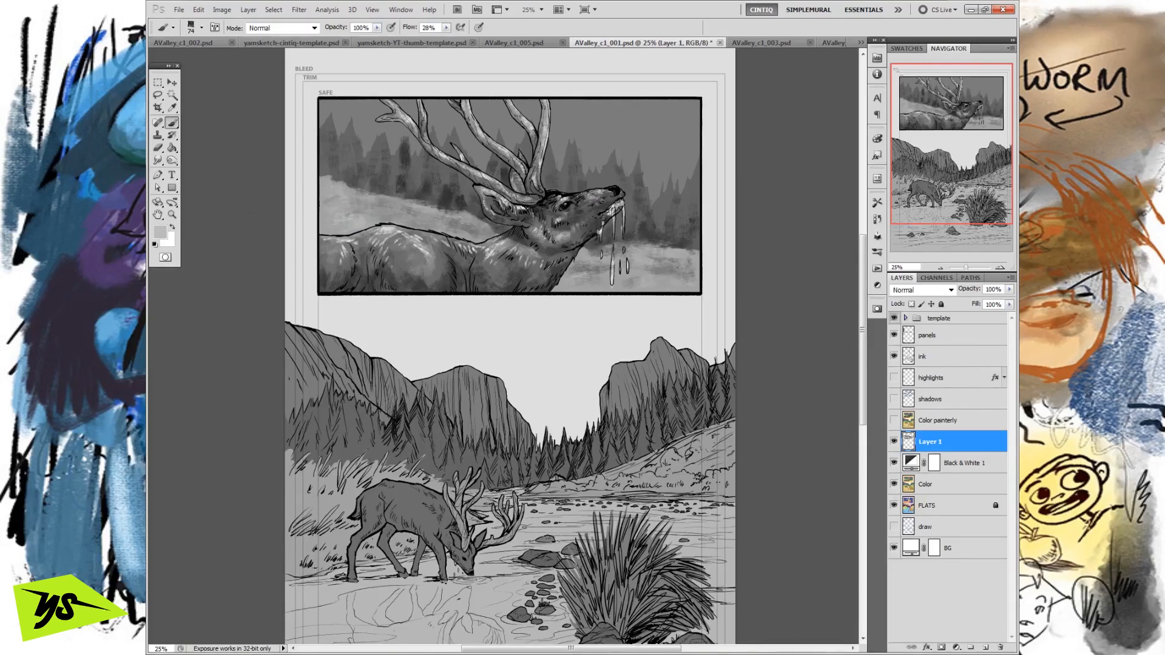
Step: Select the upper deer's body by its flat color on the FLATS layer with the Magic Wand, and Lasso the bush out of the selection
{"action": "left_click", "coordinate": [172, 96]}
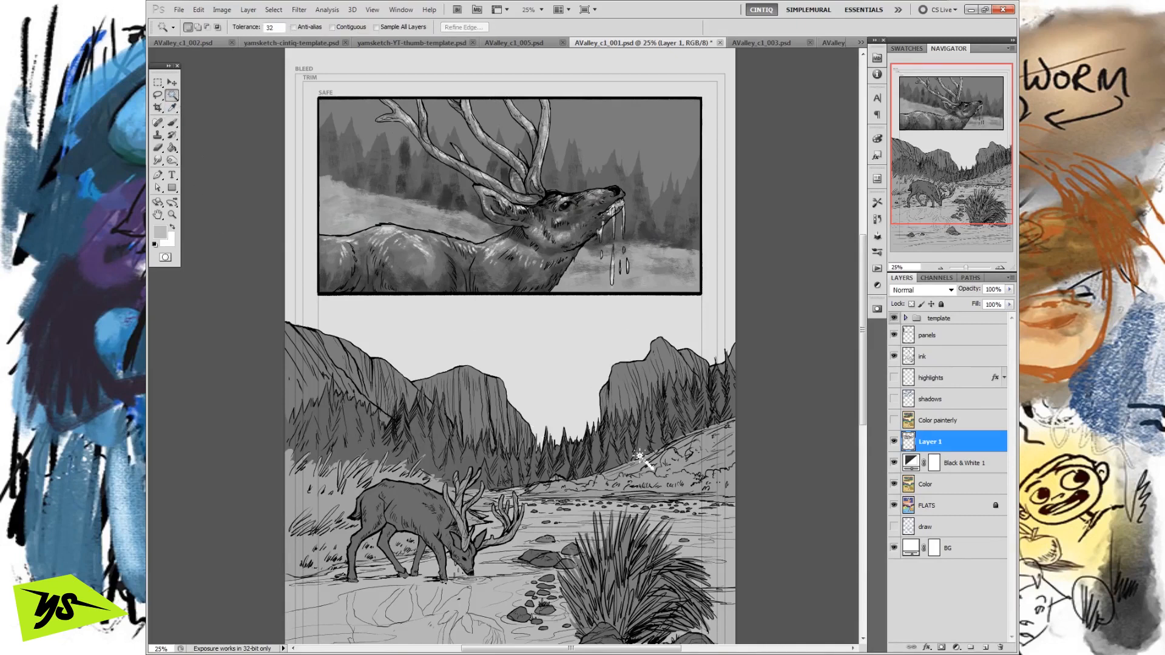
{"action": "left_click", "coordinate": [928, 508]}
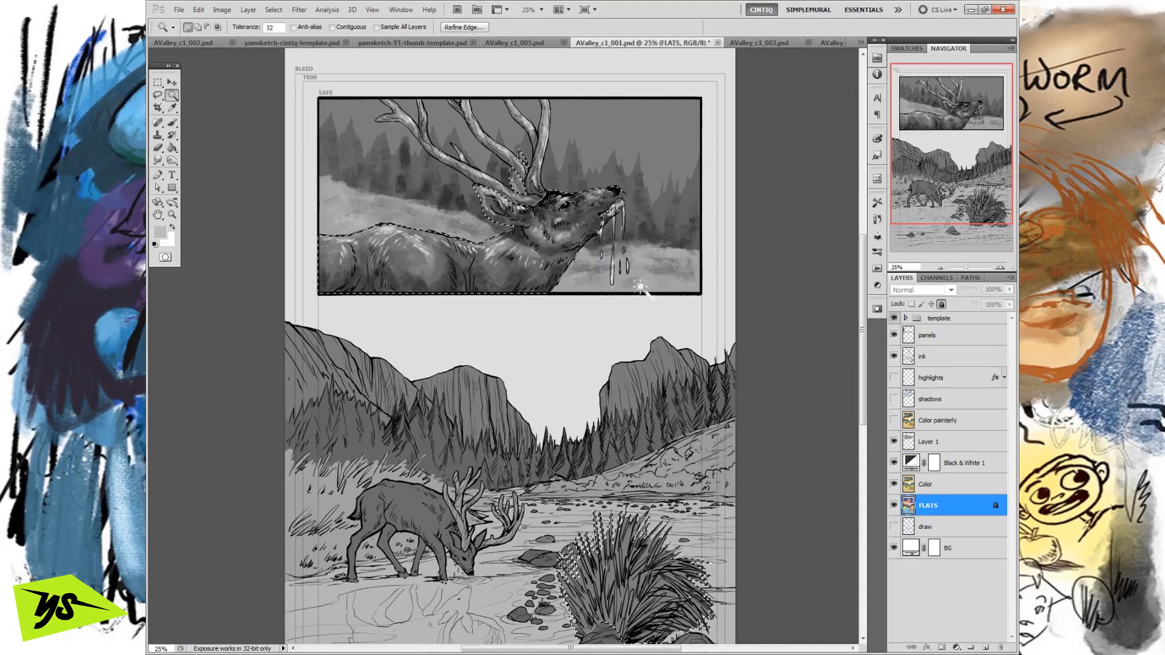
{"action": "scroll", "coordinate": [621, 324], "scroll_direction": "down", "scroll_amount": 3}
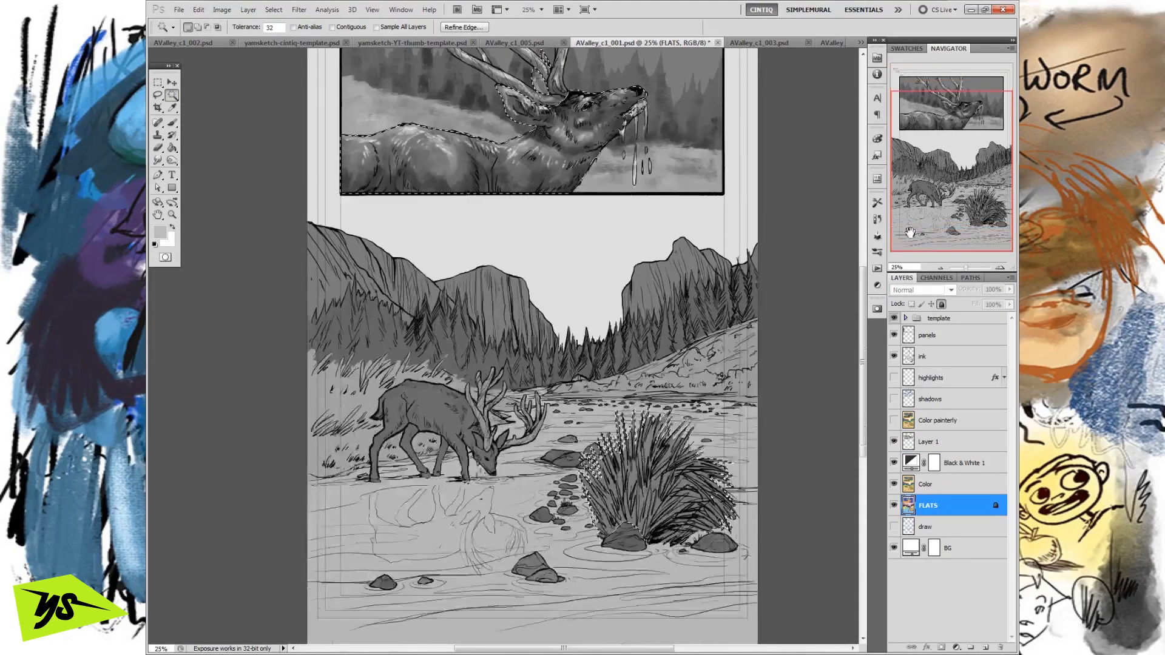
{"action": "key", "text": "l"}
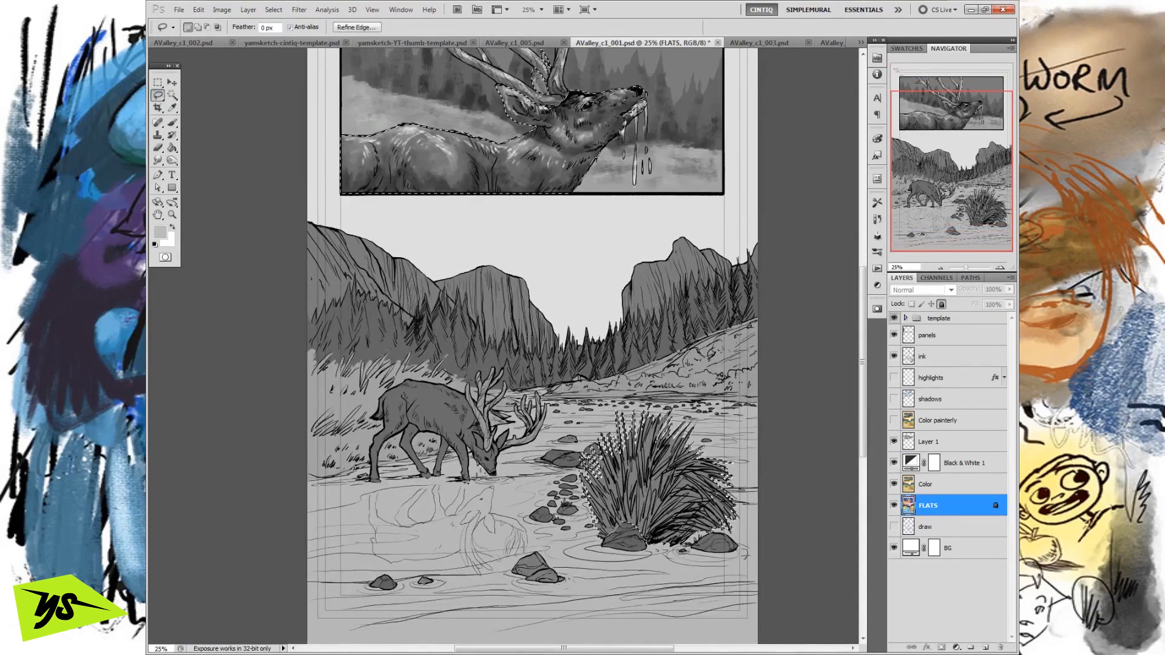
{"action": "mouse_move", "coordinate": [619, 425]}
{"action": "left_mouse_down"}
{"action": "mouse_move", "coordinate": [580, 486]}
{"action": "mouse_move", "coordinate": [613, 540]}
{"action": "mouse_move", "coordinate": [736, 510]}
{"action": "mouse_move", "coordinate": [618, 419]}
{"action": "left_mouse_up"}
{"action": "scroll", "coordinate": [534, 346], "scroll_direction": "up", "scroll_amount": 3}
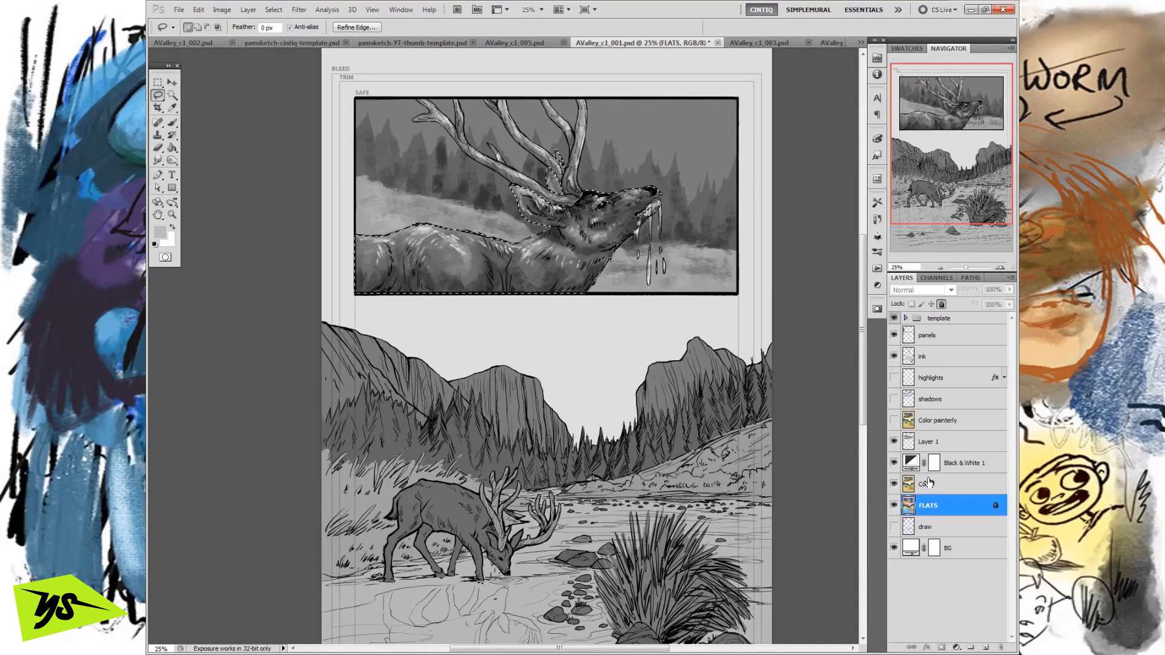
Step: Add a Gradient Map adjustment layer above Layer 1, masked to the upper deer's selection
{"action": "left_click", "coordinate": [934, 445]}
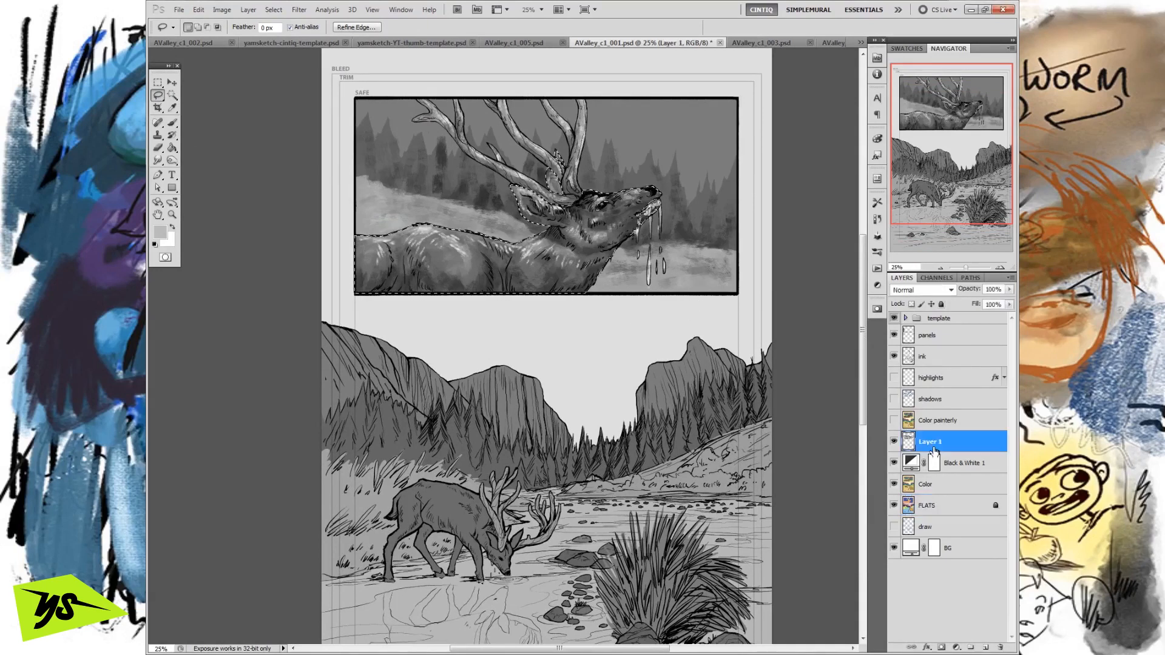
{"action": "left_click", "coordinate": [957, 648]}
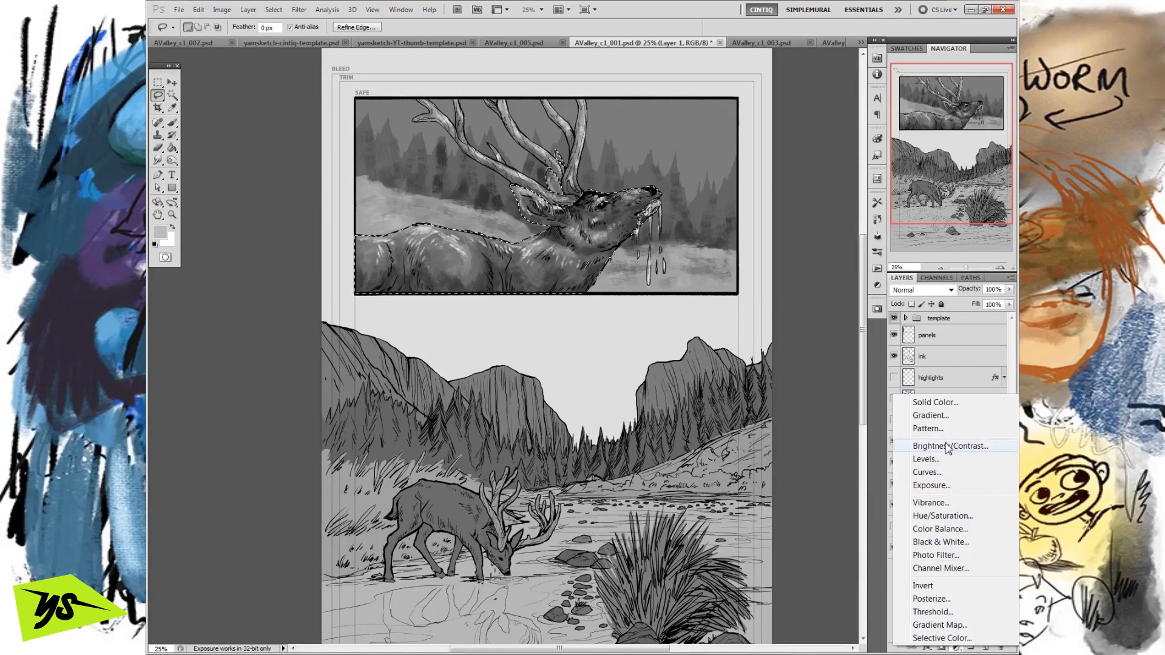
{"action": "left_click", "coordinate": [939, 625]}
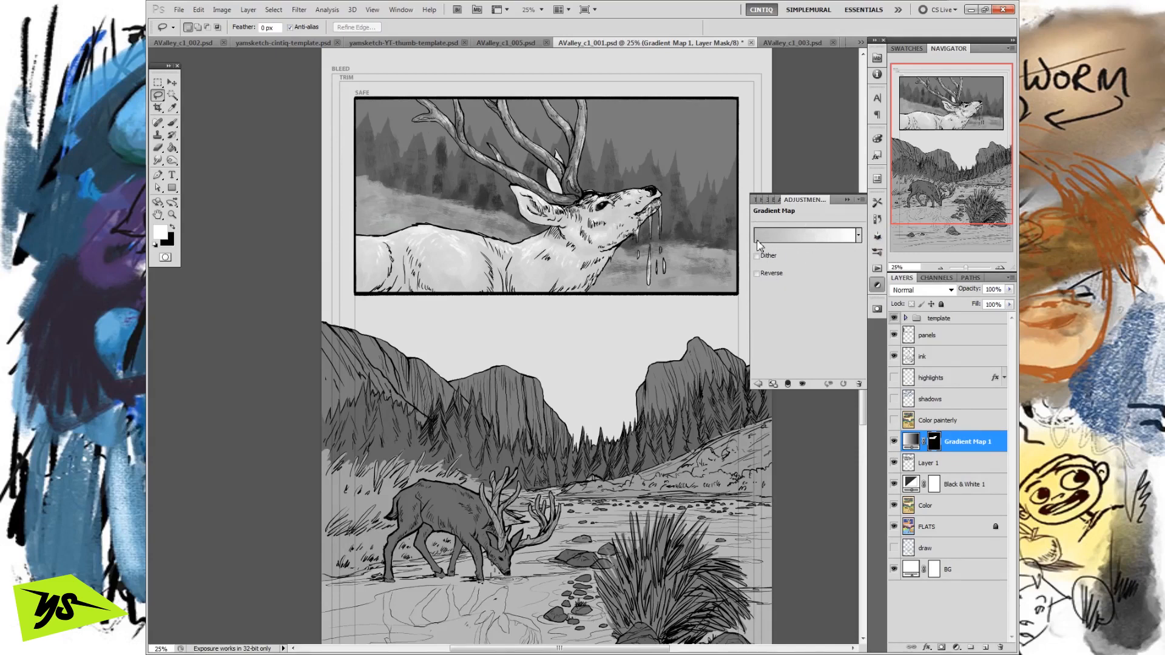
{"action": "left_click_drag", "start_coordinate": [536, 273], "coordinate": [538, 277]}
{"action": "key", "text": "ctrl+d"}
Step: Apply the Brown, Tan, Beige preset to the deer's gradient map, trying Reverse and turning it back off
{"action": "left_click", "coordinate": [859, 236]}
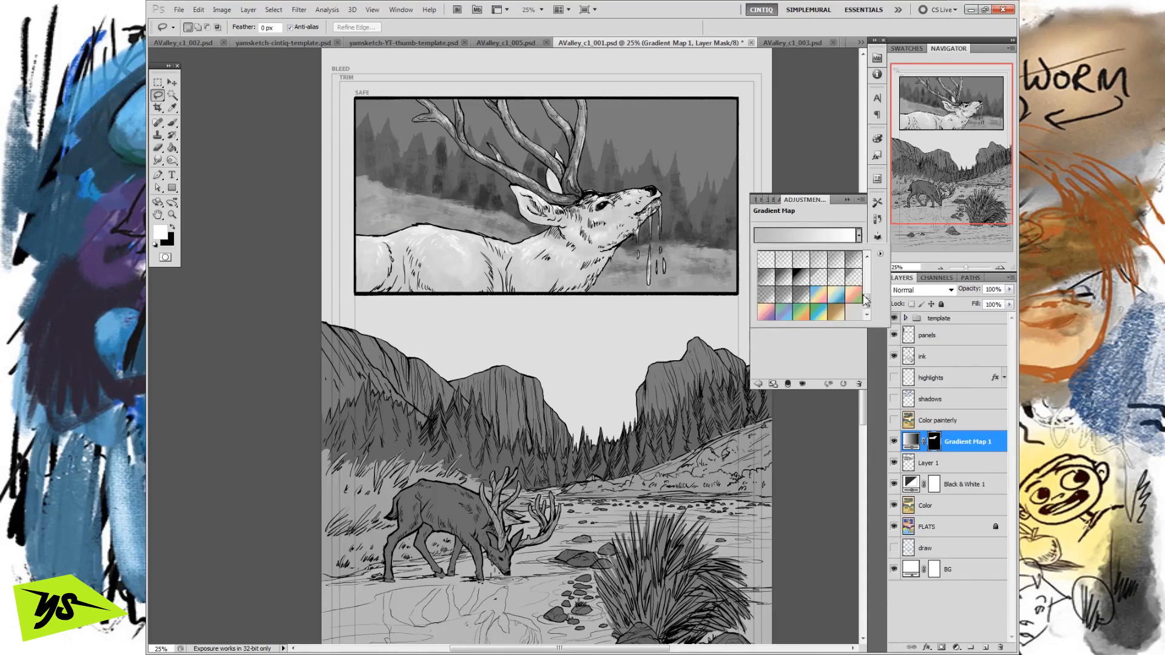
{"action": "left_click", "coordinate": [838, 315]}
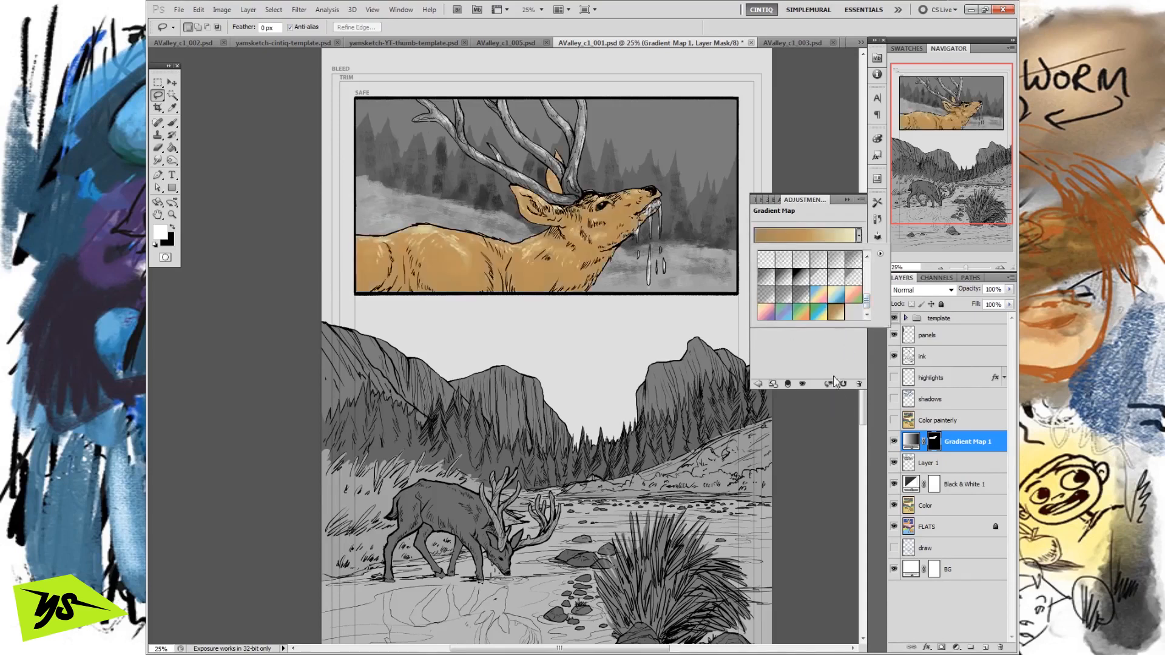
{"action": "left_click", "coordinate": [858, 236]}
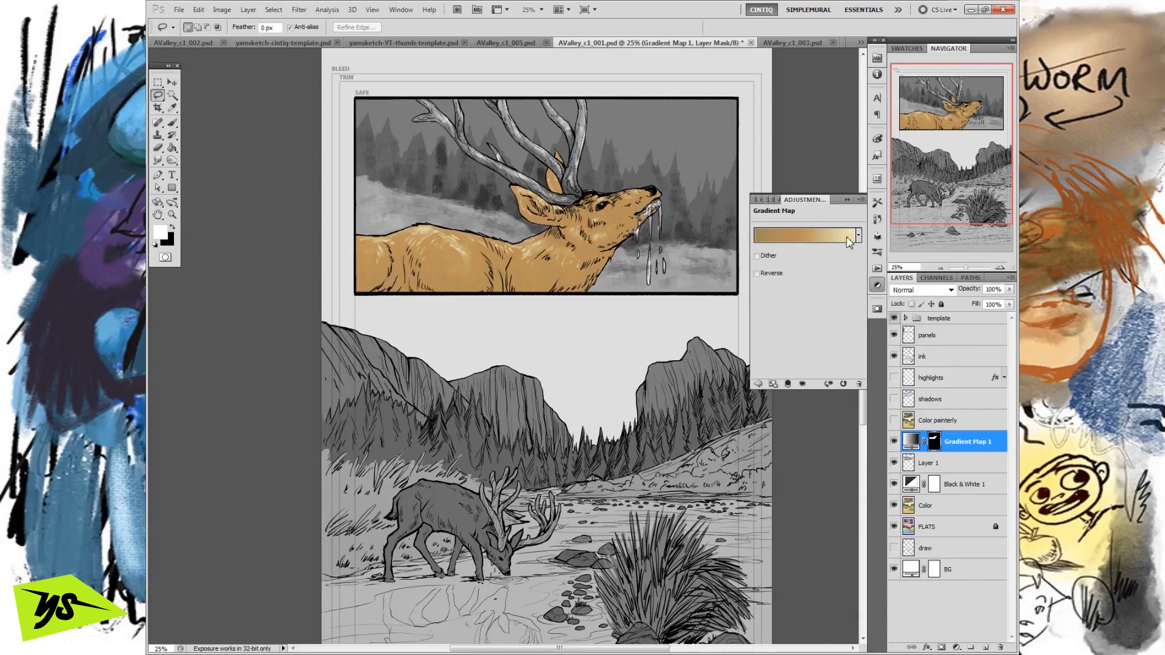
{"action": "left_click", "coordinate": [757, 273]}
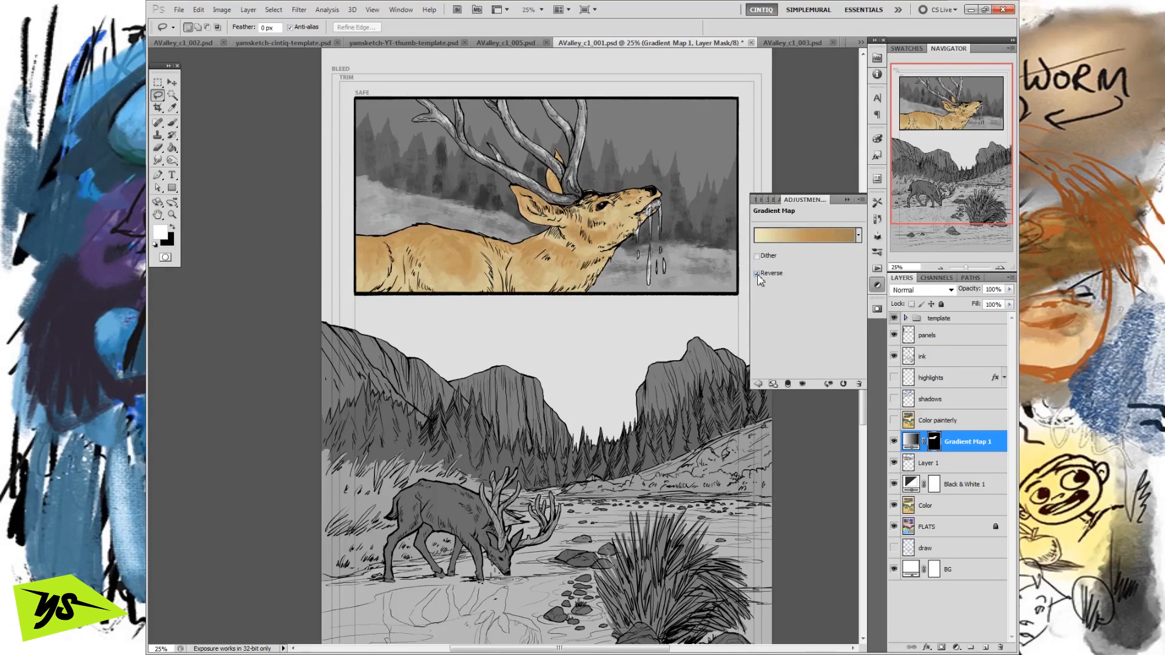
{"action": "left_click", "coordinate": [758, 274]}
Step: Open the deer's gradient for editing, move the editor clear of the artwork, and set the darkest color stop to brown 725d37
{"action": "left_click", "coordinate": [845, 242]}
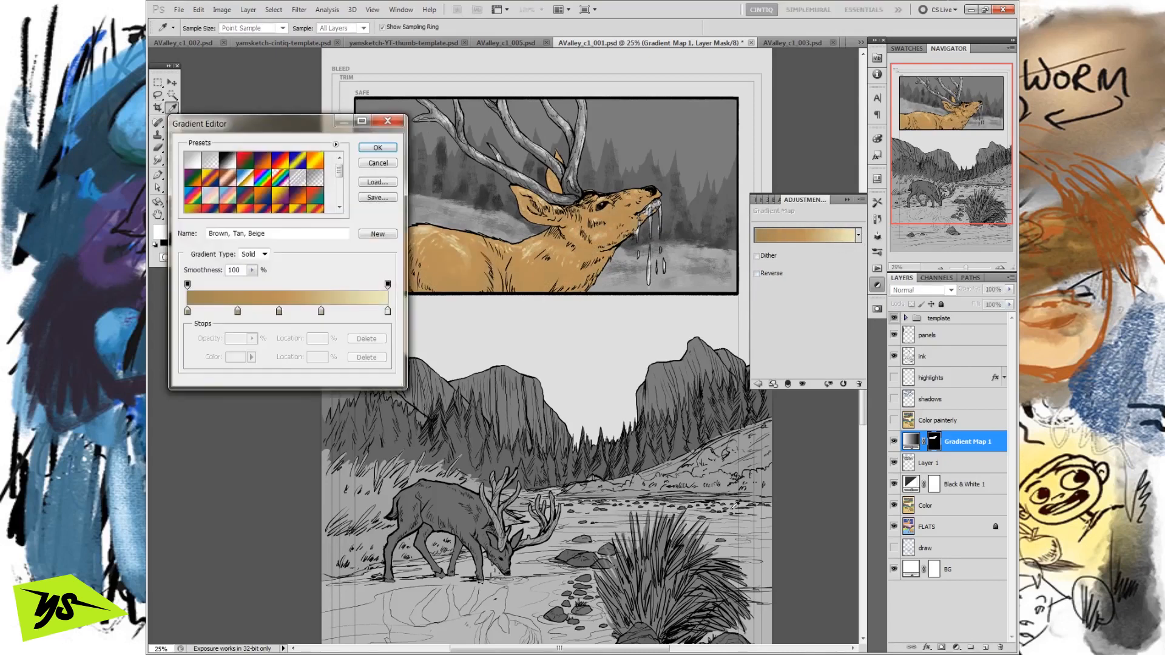
{"action": "left_click_drag", "start_coordinate": [305, 129], "coordinate": [686, 331]}
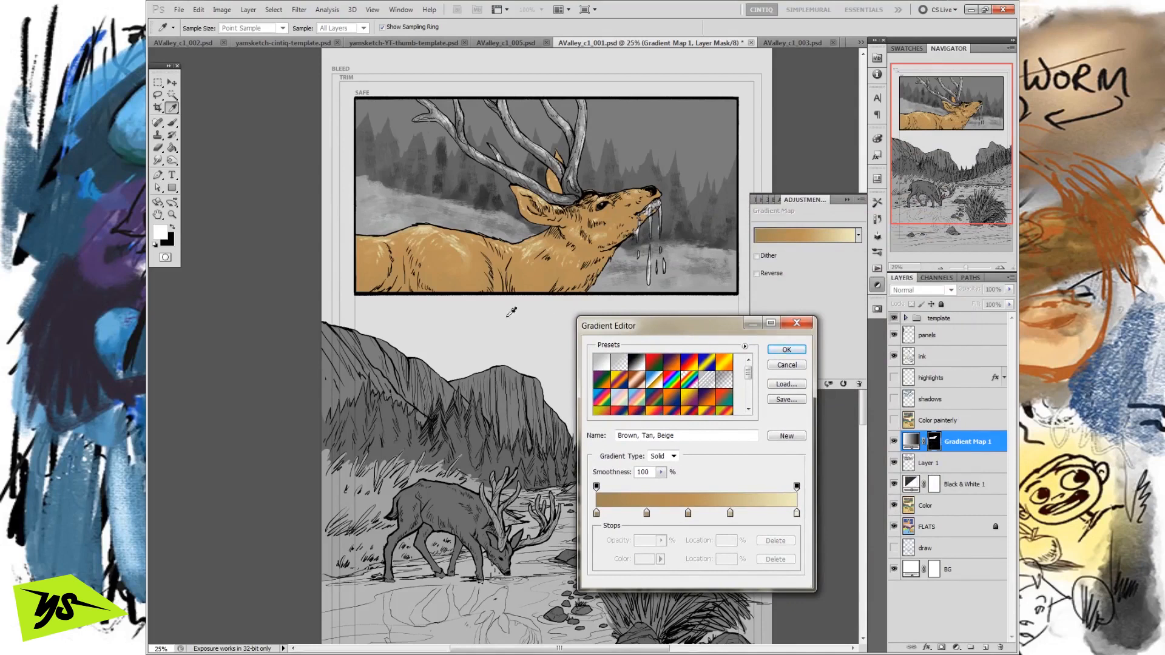
{"action": "left_click_drag", "start_coordinate": [715, 333], "coordinate": [763, 299]}
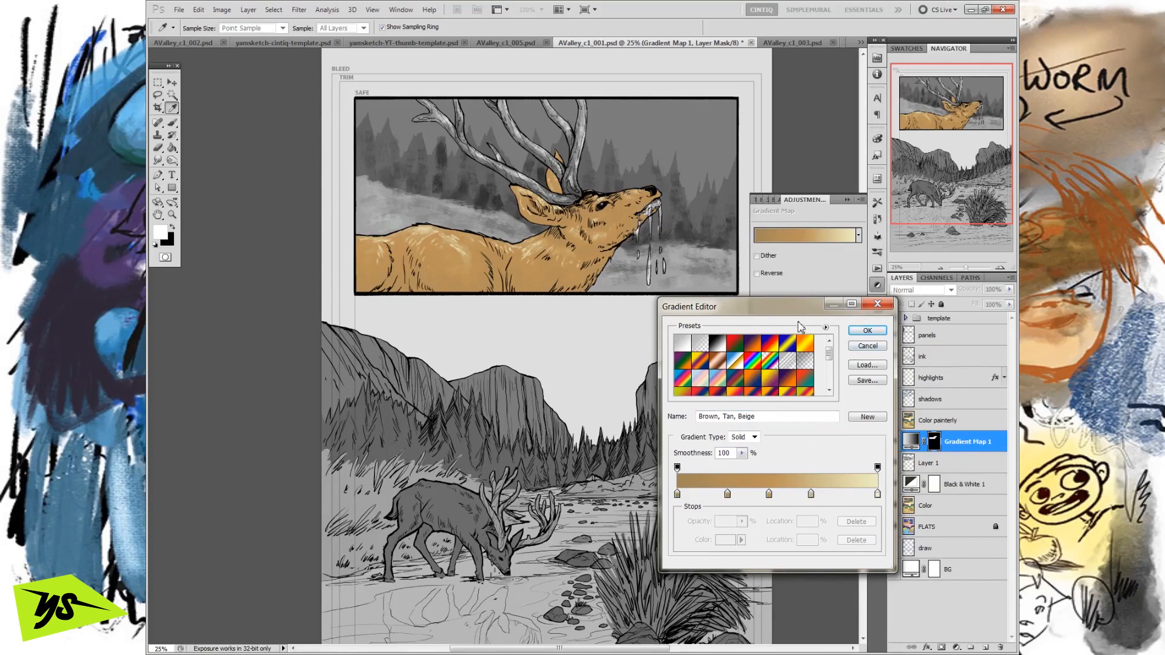
{"action": "left_click", "coordinate": [677, 494]}
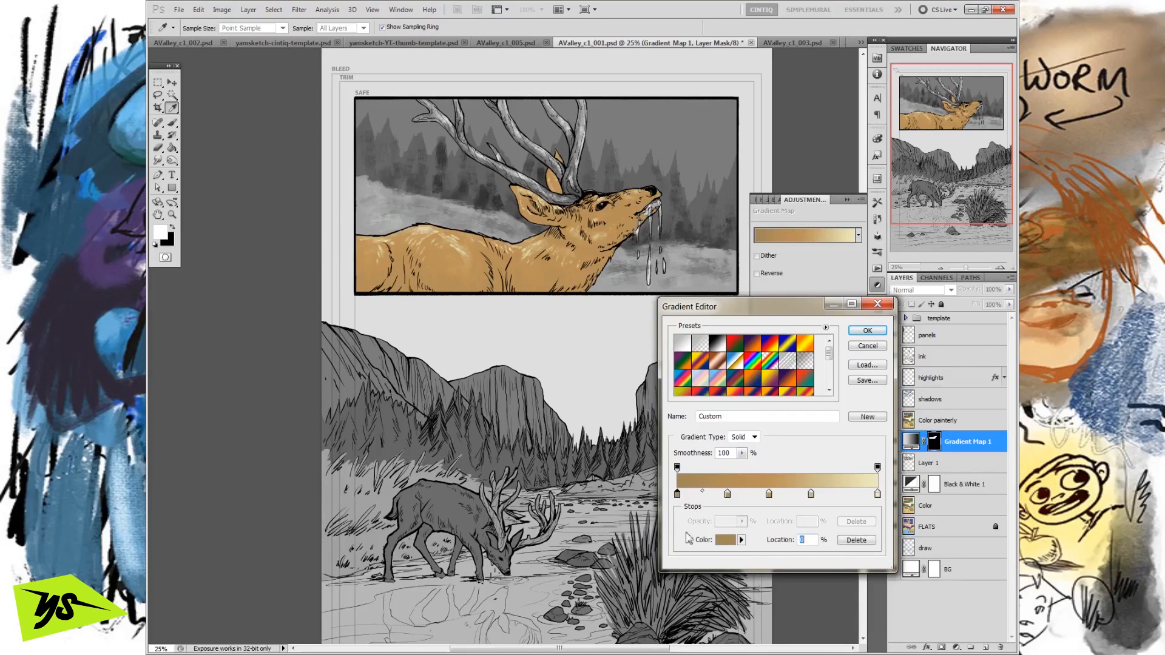
{"action": "left_click", "coordinate": [730, 544]}
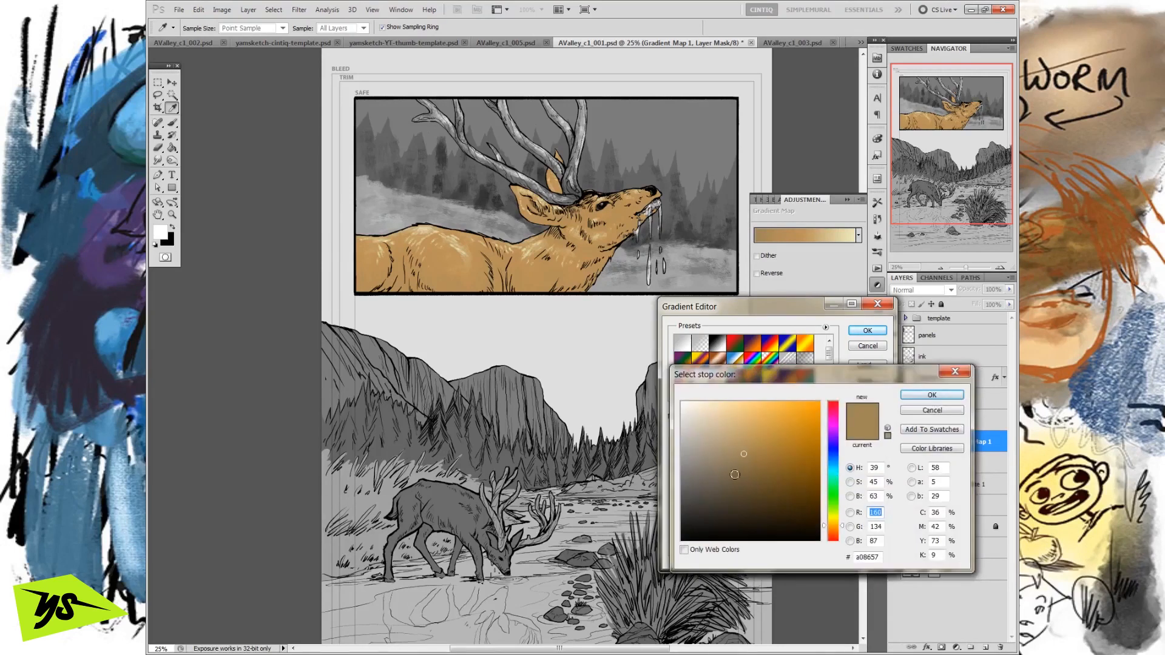
{"action": "left_click", "coordinate": [746, 478]}
{"action": "left_click_drag", "start_coordinate": [754, 484], "coordinate": [753, 478]}
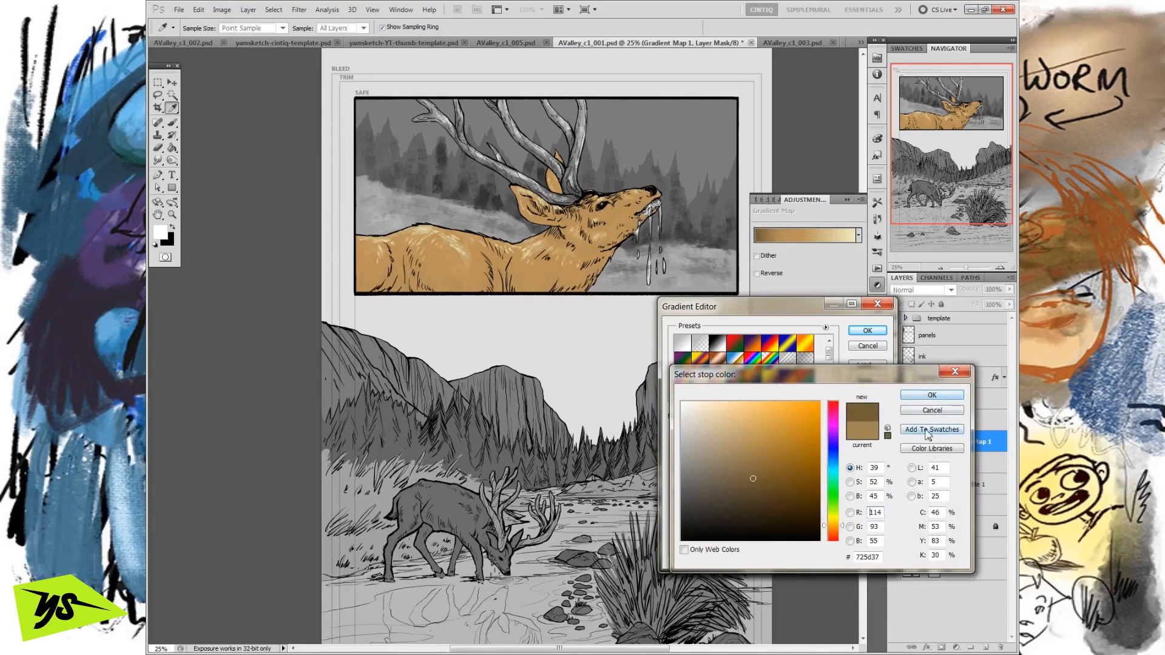
{"action": "left_click", "coordinate": [923, 399]}
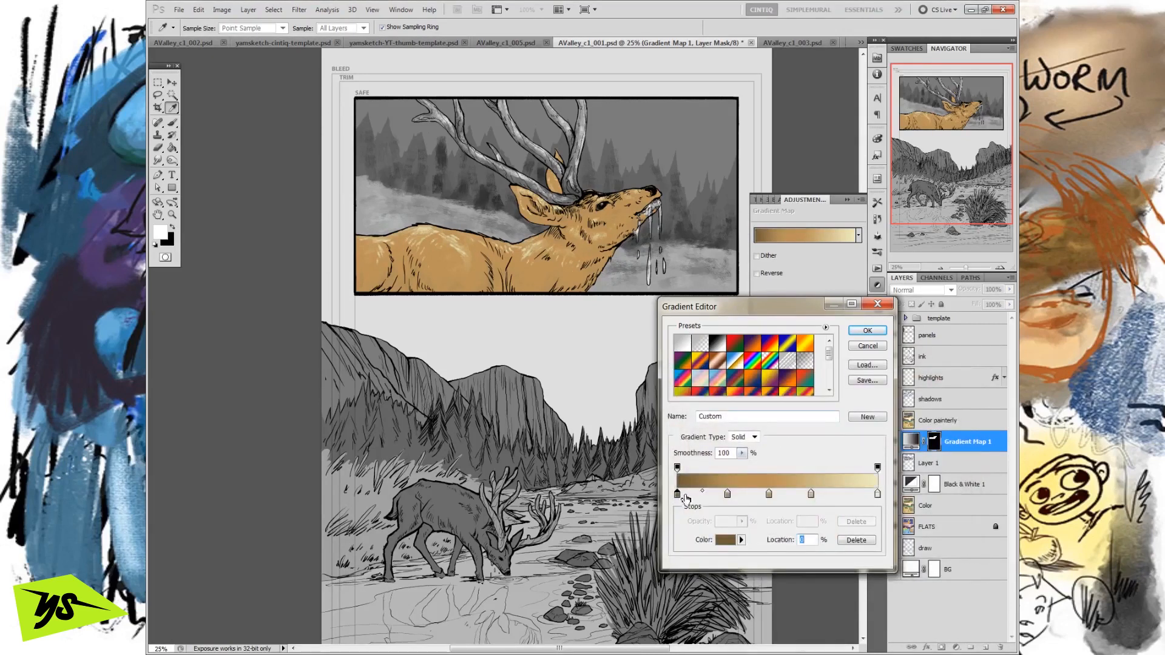
Step: Recolor the darkest stop of the deer's gradient to a redder dark brown, 5b402e
{"action": "left_click", "coordinate": [727, 540]}
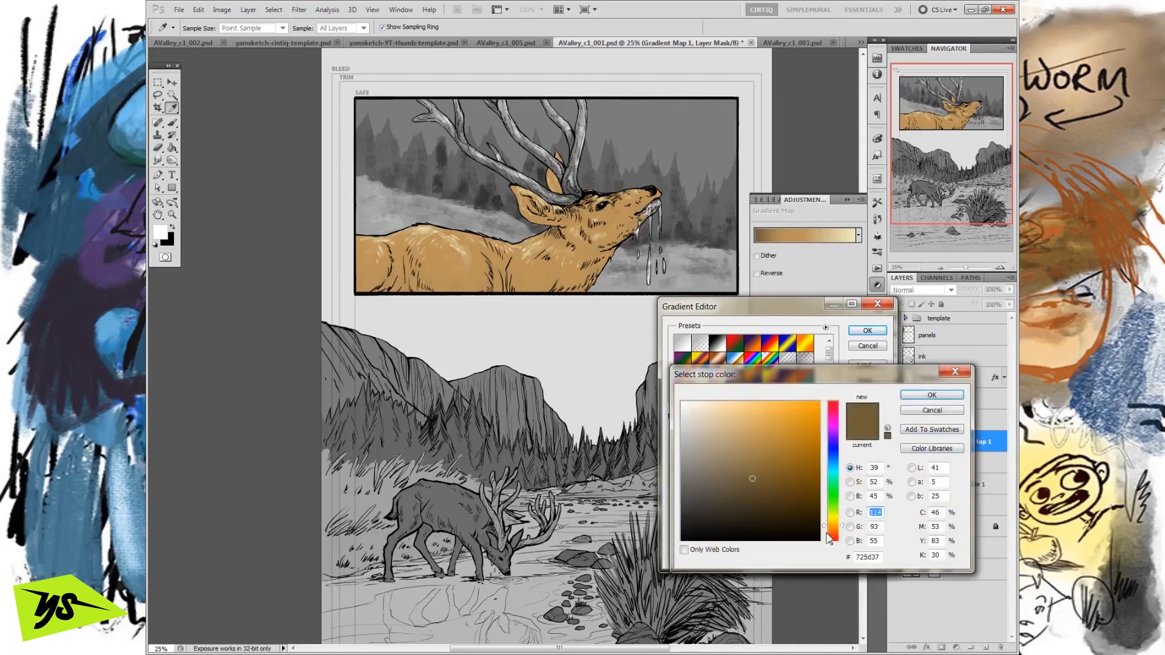
{"action": "left_click_drag", "start_coordinate": [832, 532], "coordinate": [831, 530]}
{"action": "left_click_drag", "start_coordinate": [756, 482], "coordinate": [751, 492]}
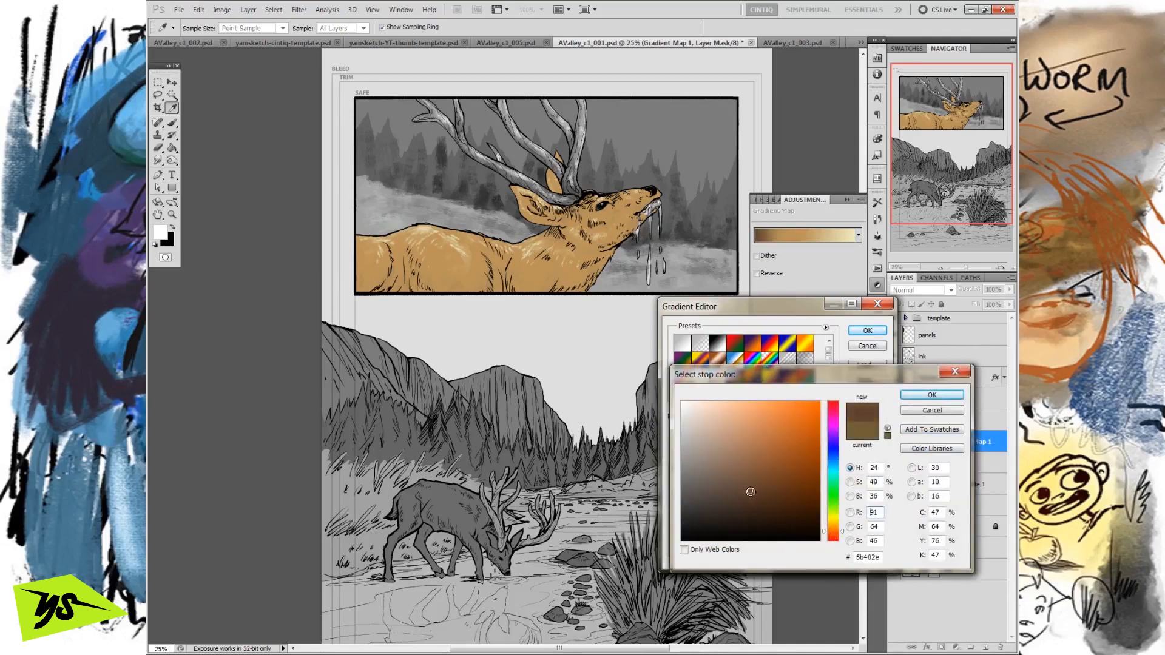
{"action": "left_click", "coordinate": [922, 396]}
Step: Set the second color stop of the deer's gradient to brown 664e3b
{"action": "left_click", "coordinate": [731, 499]}
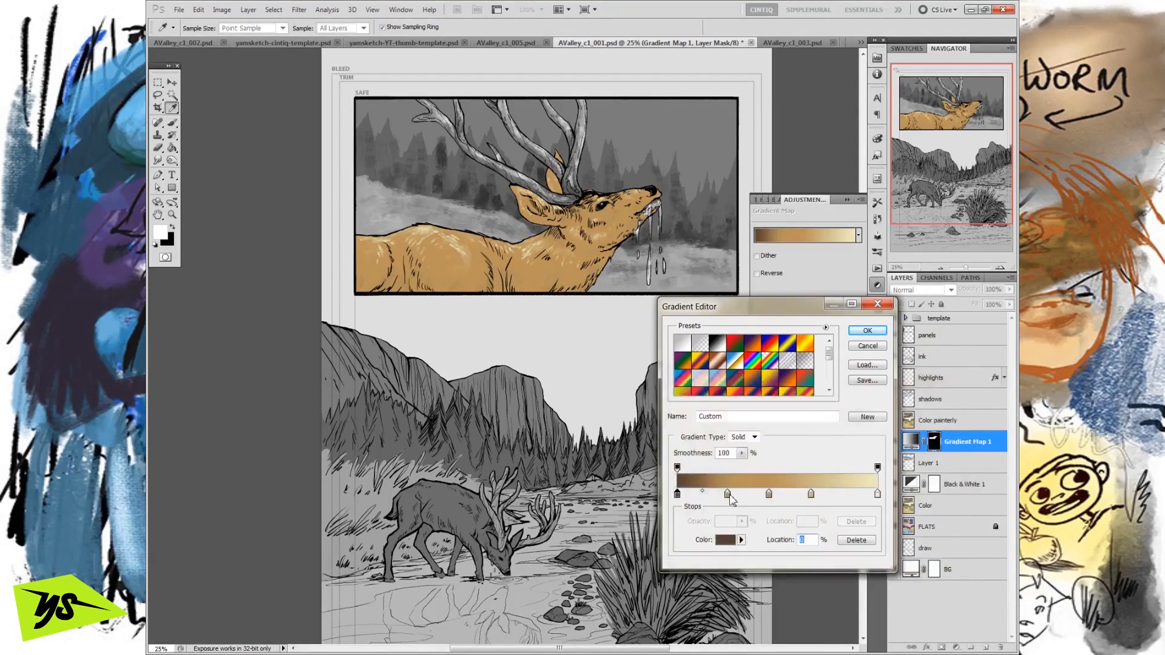
{"action": "left_click", "coordinate": [729, 540]}
{"action": "left_click_drag", "start_coordinate": [836, 526], "coordinate": [836, 530]}
{"action": "left_click_drag", "start_coordinate": [753, 451], "coordinate": [743, 485]}
{"action": "left_click", "coordinate": [932, 395]}
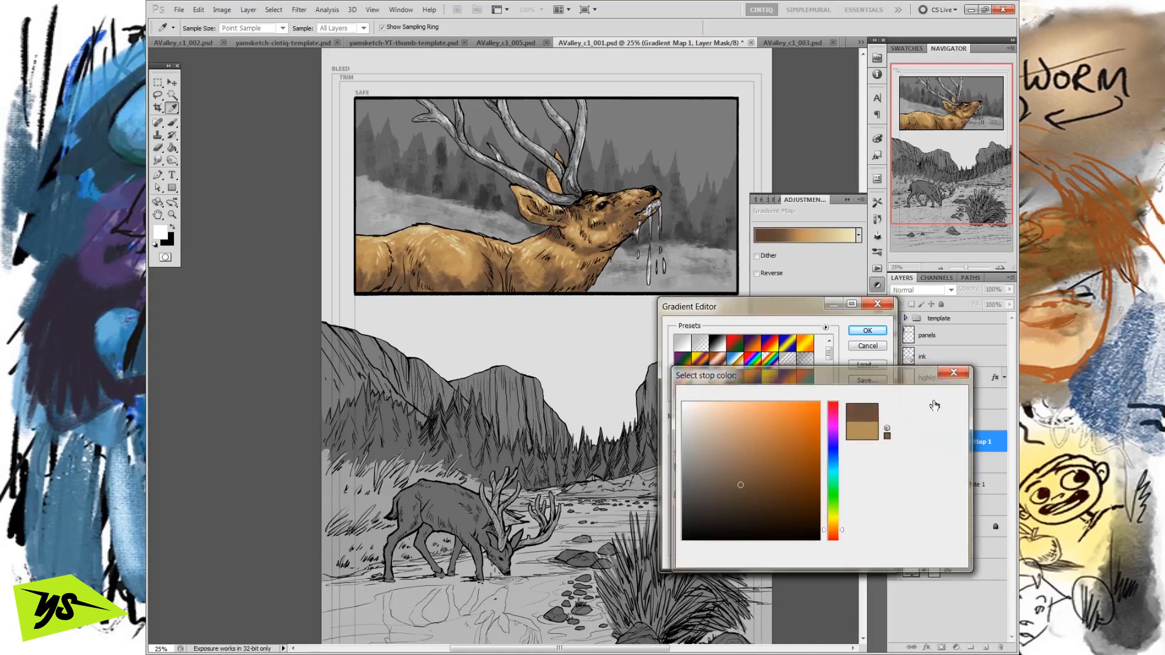
Step: Set the middle color stop of the deer's gradient to light brown a68360
{"action": "left_click", "coordinate": [772, 493]}
{"action": "left_click", "coordinate": [726, 540]}
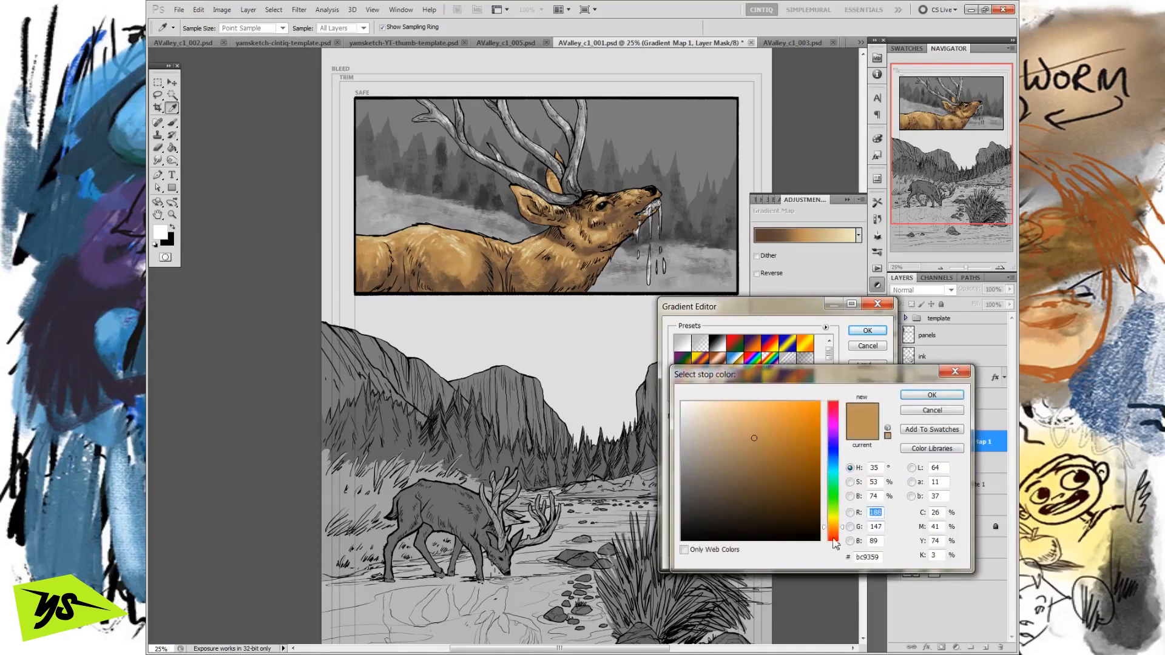
{"action": "left_click_drag", "start_coordinate": [754, 438], "coordinate": [745, 448]}
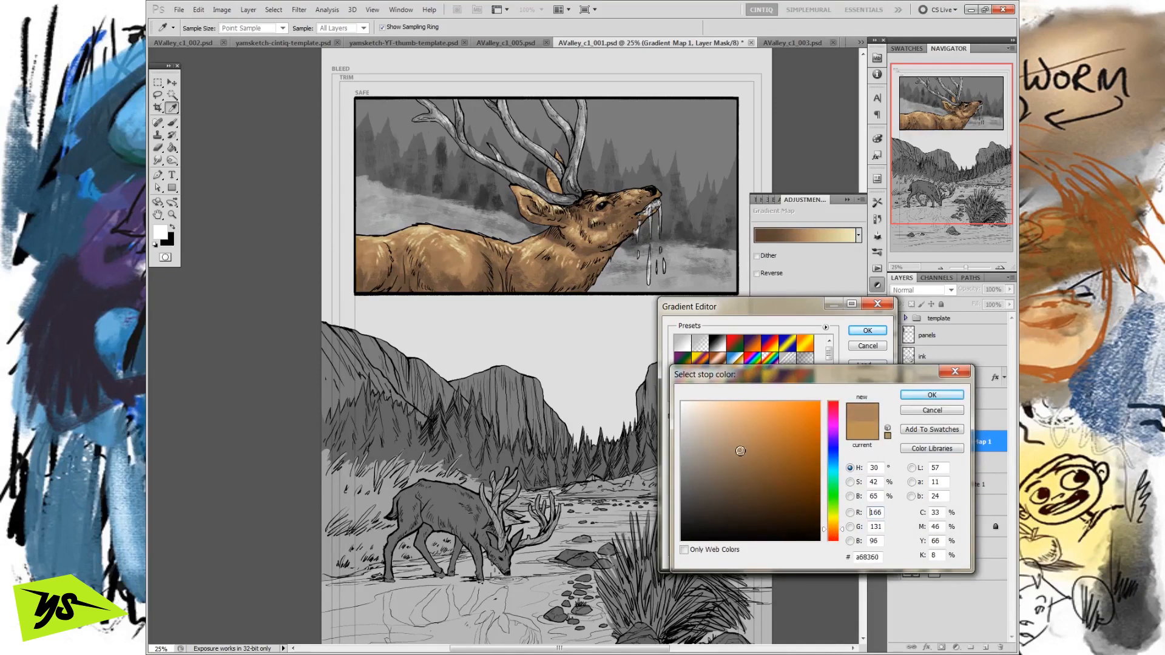
{"action": "left_click", "coordinate": [932, 395]}
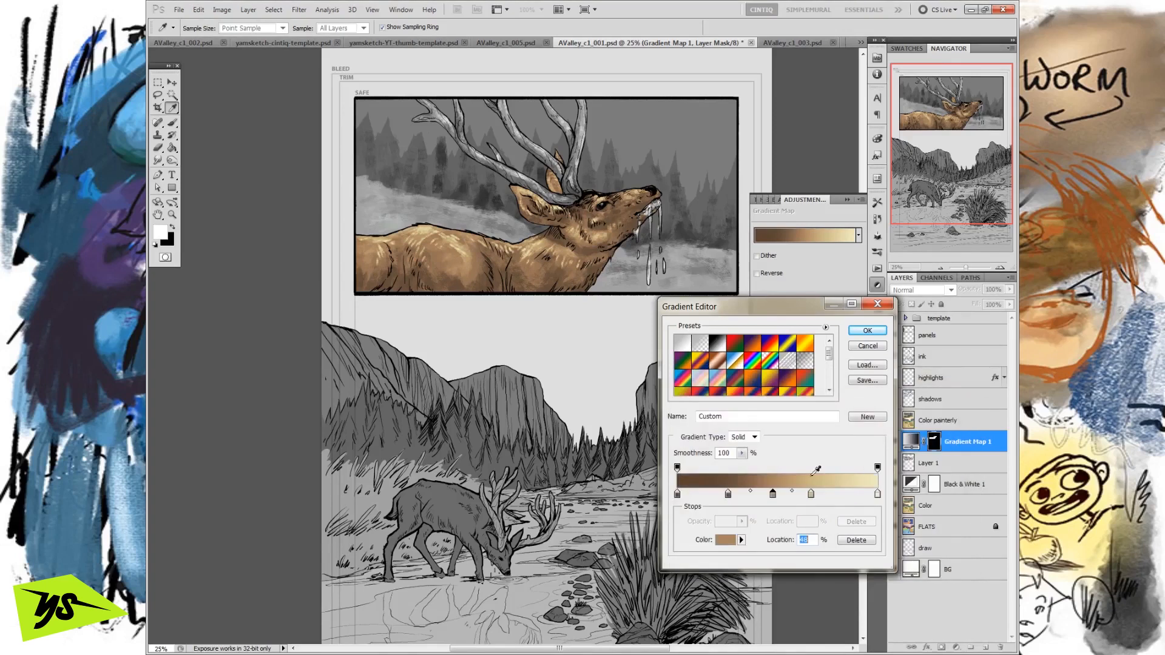
Step: Move the fourth color stop of the deer's gradient to 71% and give it a slightly deeper tan
{"action": "mouse_move", "coordinate": [812, 499]}
{"action": "left_mouse_down"}
{"action": "mouse_move", "coordinate": [836, 500]}
{"action": "mouse_move", "coordinate": [797, 501]}
{"action": "mouse_move", "coordinate": [819, 500]}
{"action": "left_mouse_up"}
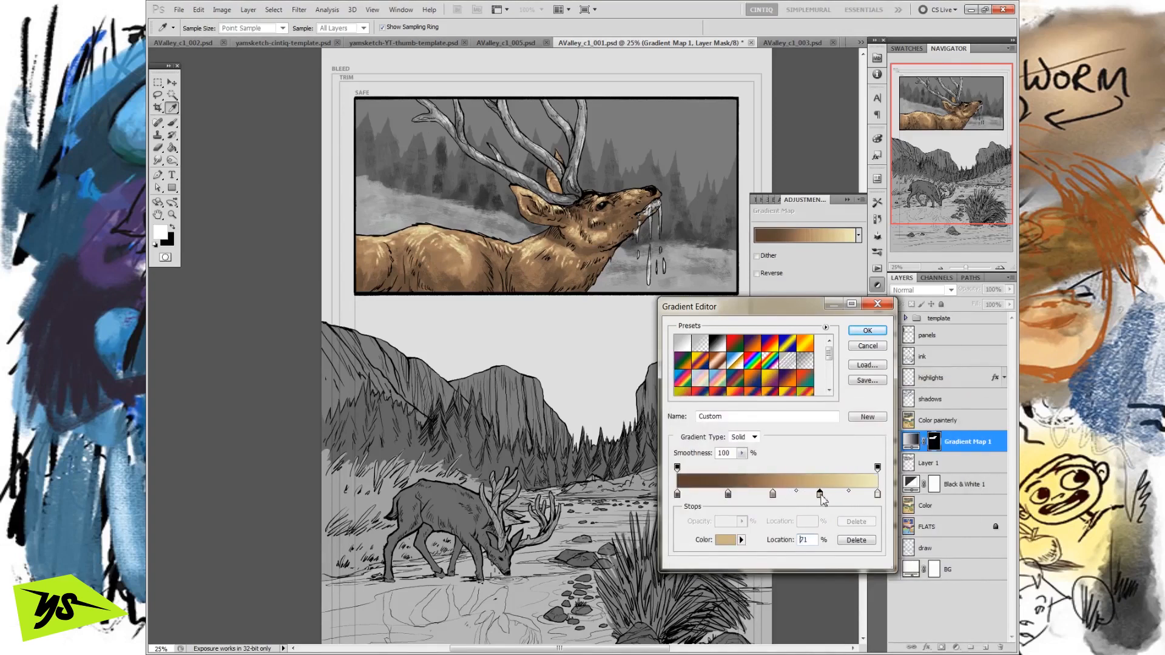
{"action": "left_click", "coordinate": [725, 540]}
{"action": "left_click_drag", "start_coordinate": [729, 430], "coordinate": [734, 433]}
{"action": "left_click", "coordinate": [918, 397]}
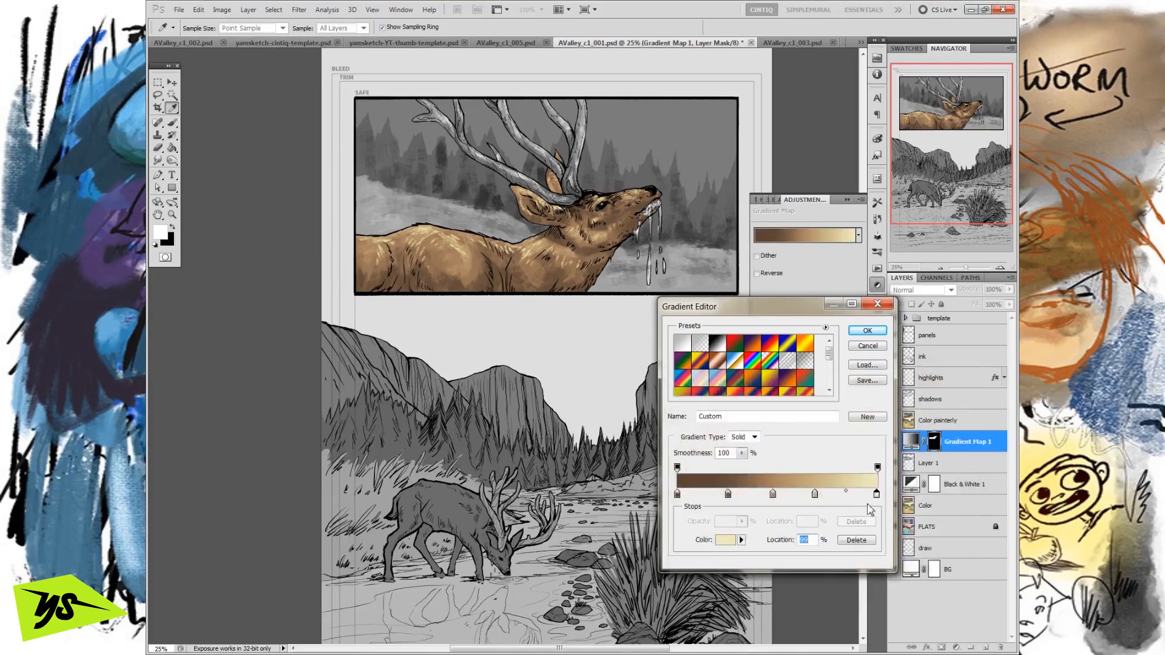
Step: Set the lightest color stop to pale yellow ffeeab and reposition the fourth stop at 71%
{"action": "left_click", "coordinate": [751, 538]}
{"action": "left_click", "coordinate": [834, 522]}
{"action": "mouse_move", "coordinate": [721, 412]}
{"action": "left_mouse_down"}
{"action": "mouse_move", "coordinate": [762, 408]}
{"action": "mouse_move", "coordinate": [738, 416]}
{"action": "mouse_move", "coordinate": [727, 398]}
{"action": "left_mouse_up"}
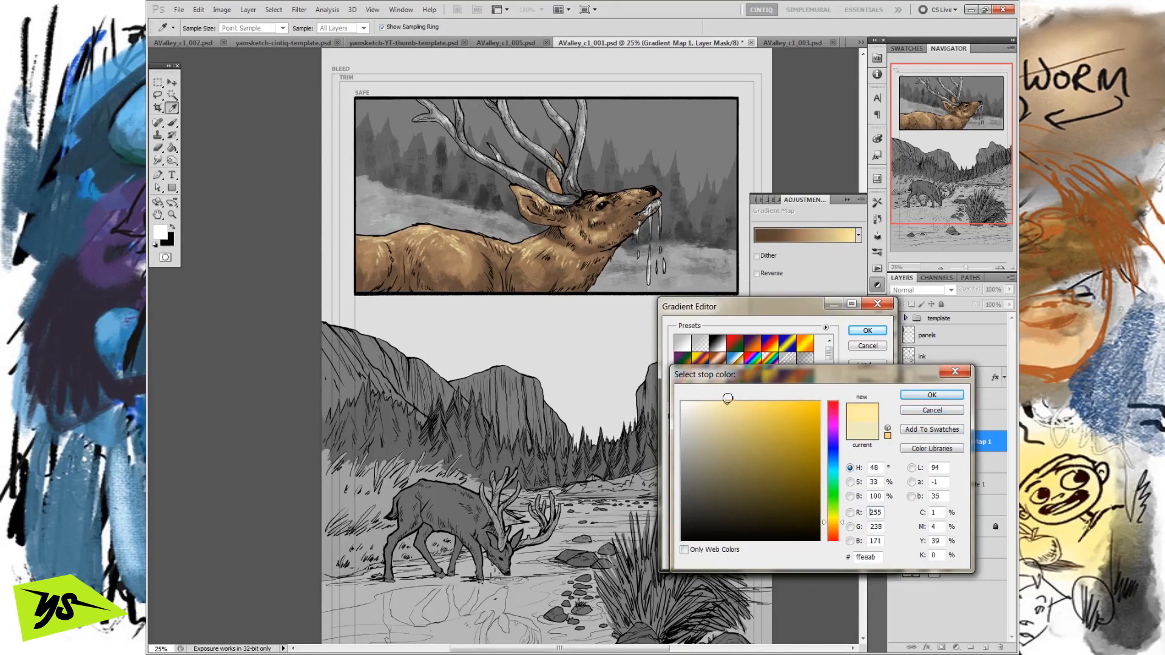
{"action": "left_click", "coordinate": [932, 396]}
{"action": "left_click_drag", "start_coordinate": [816, 495], "coordinate": [821, 503]}
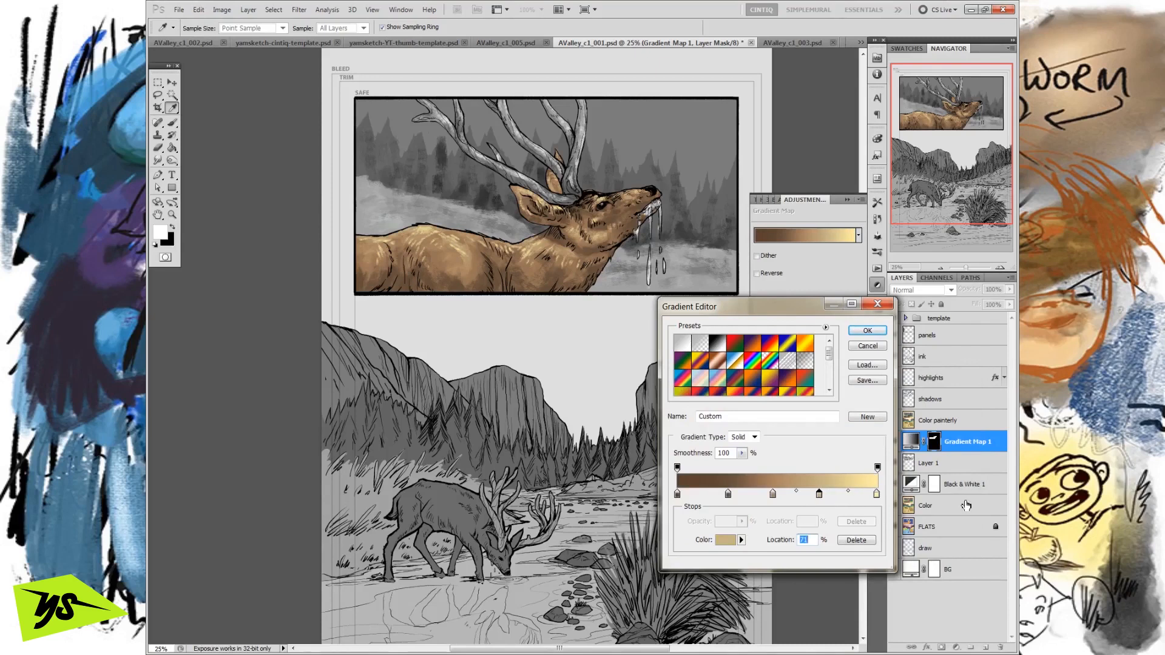
Step: Try muted purples on the second color stop, settle on a muted reddish brown, and accept the deer's gradient
{"action": "left_click", "coordinate": [729, 494]}
{"action": "left_click", "coordinate": [725, 541]}
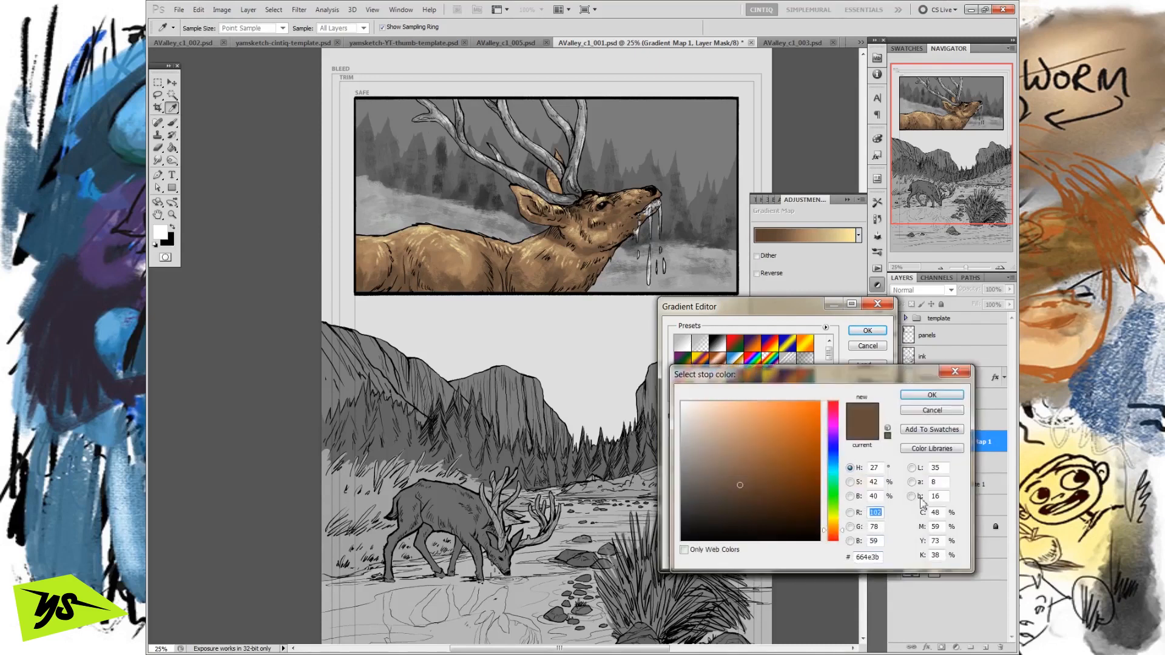
{"action": "left_click", "coordinate": [834, 426]}
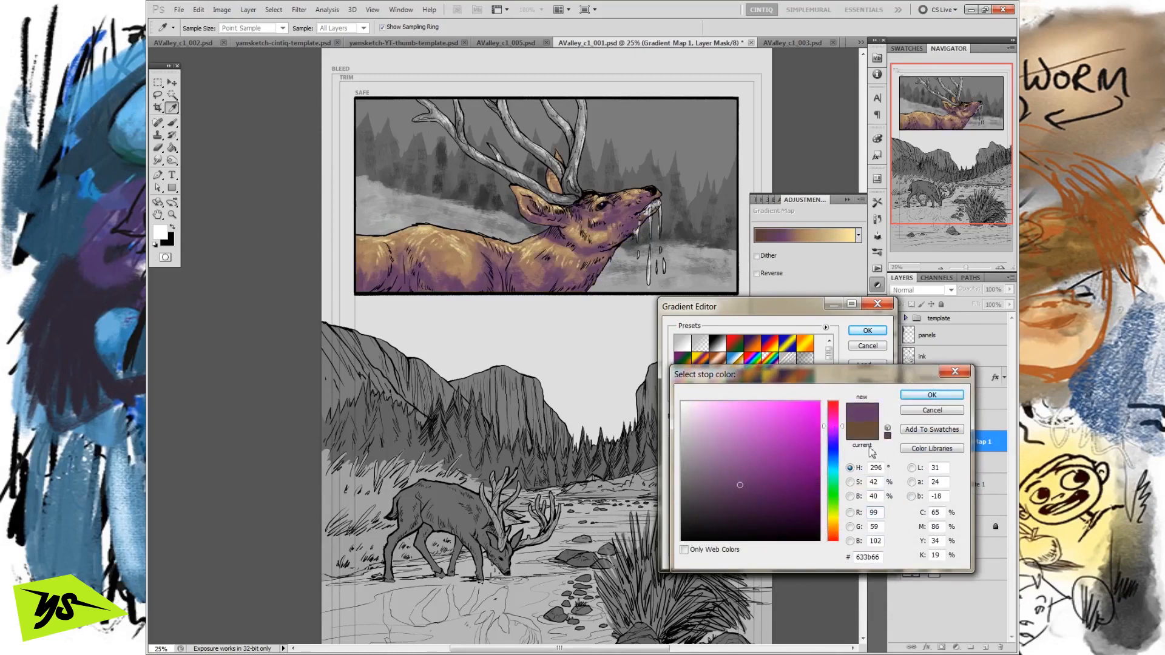
{"action": "left_click", "coordinate": [870, 512]}
{"action": "left_click", "coordinate": [706, 483]}
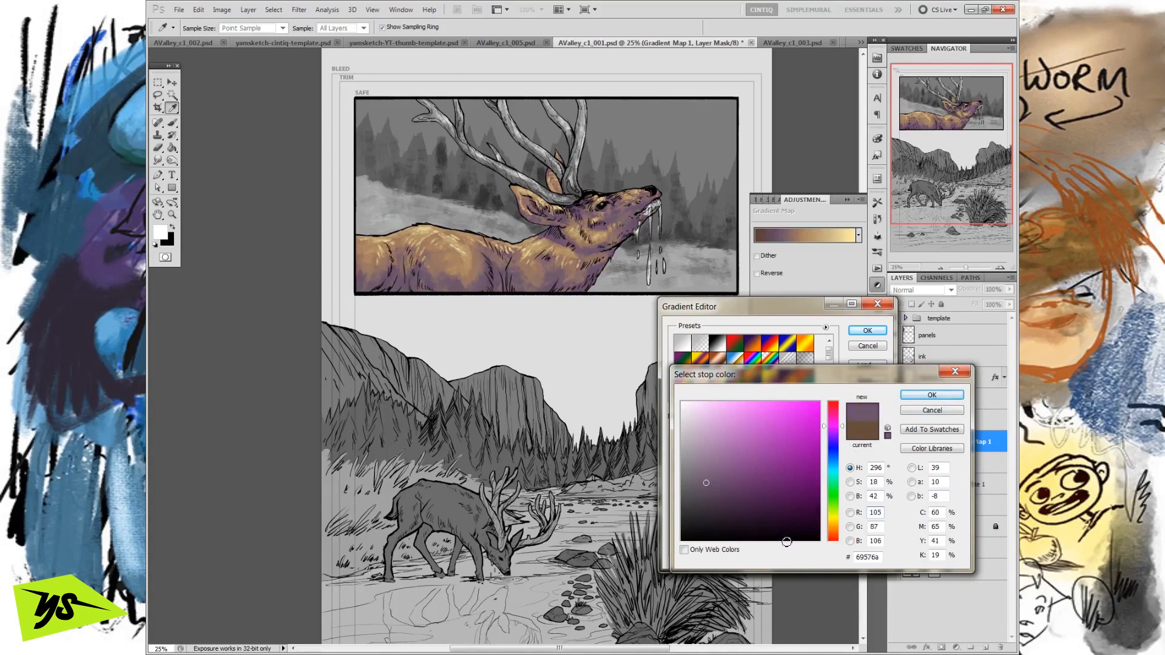
{"action": "left_click", "coordinate": [834, 538]}
{"action": "mouse_move", "coordinate": [833, 539]}
{"action": "left_mouse_down"}
{"action": "mouse_move", "coordinate": [832, 550]}
{"action": "mouse_move", "coordinate": [834, 534]}
{"action": "left_mouse_up"}
{"action": "left_click_drag", "start_coordinate": [712, 483], "coordinate": [732, 487]}
{"action": "left_click", "coordinate": [922, 413]}
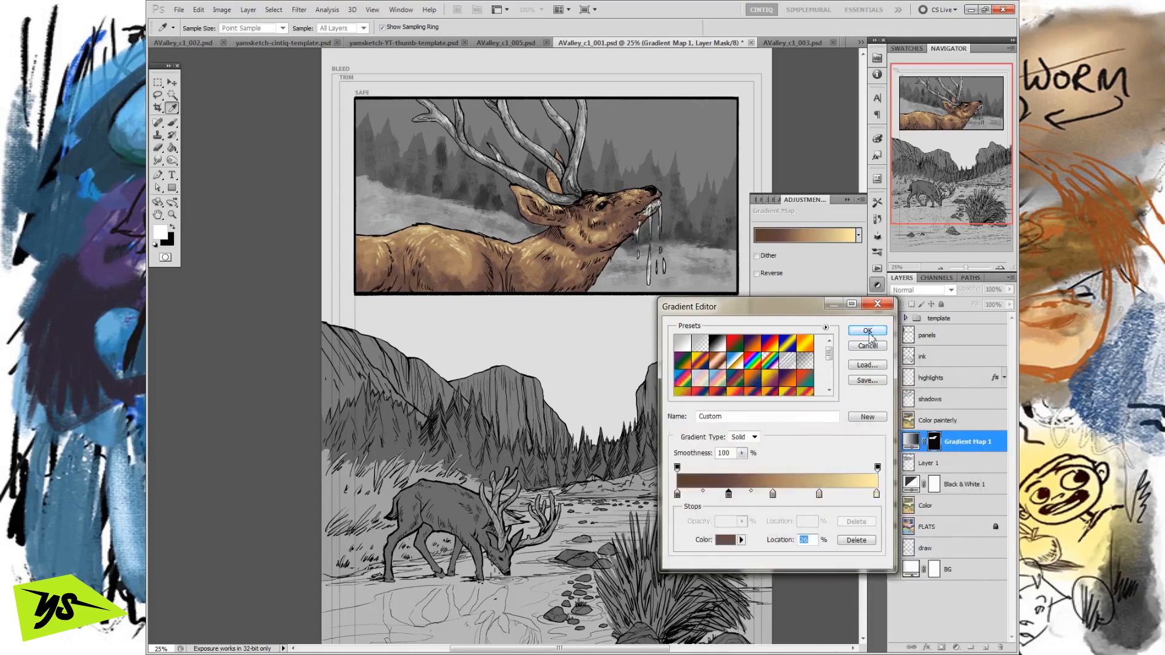
{"action": "left_click", "coordinate": [868, 331]}
Step: Select the upper deer's antlers by their flat color on the FLATS layer with the Magic Wand
{"action": "key", "text": "l"}
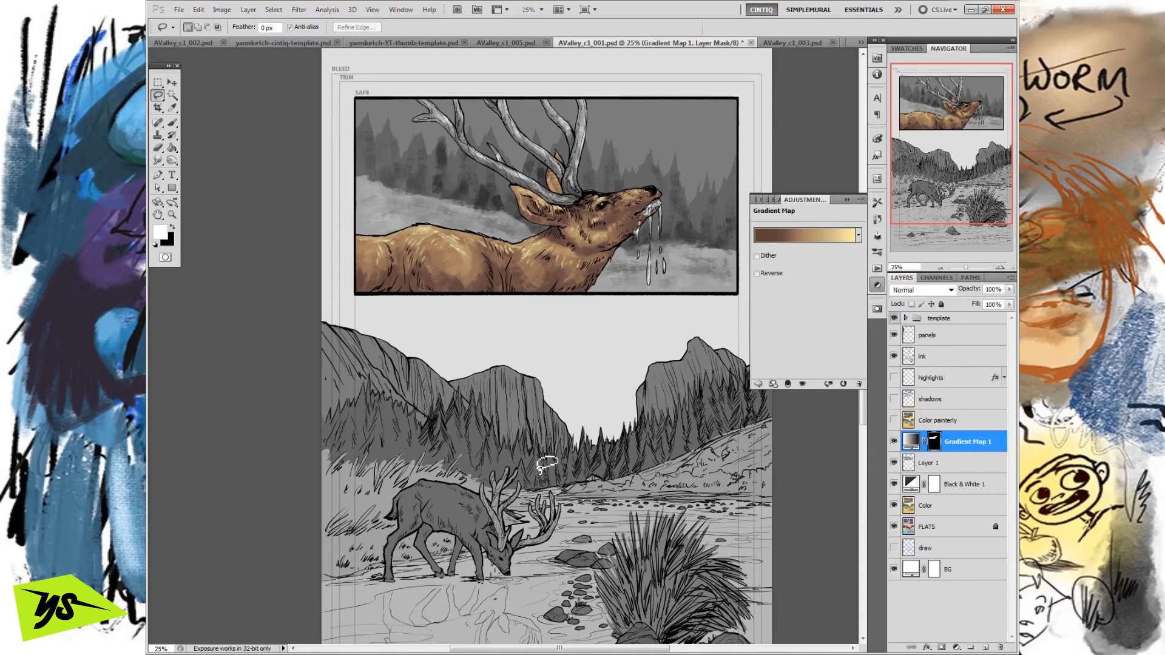
{"action": "left_click", "coordinate": [932, 527]}
{"action": "left_click", "coordinate": [173, 95]}
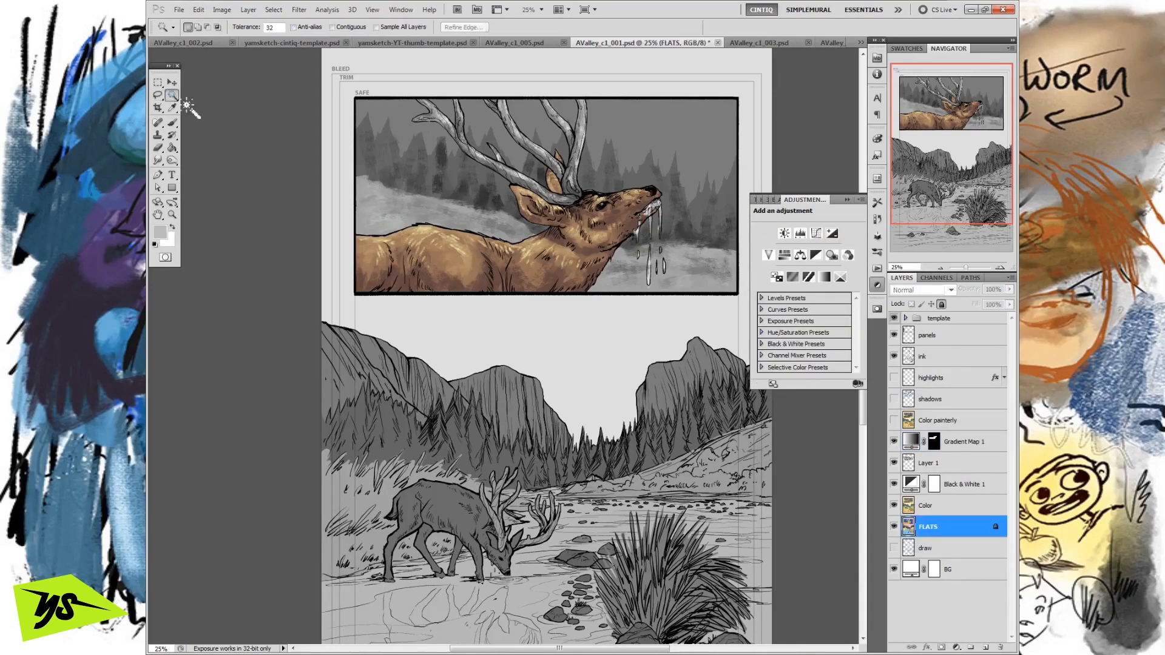
{"action": "left_click", "coordinate": [557, 148]}
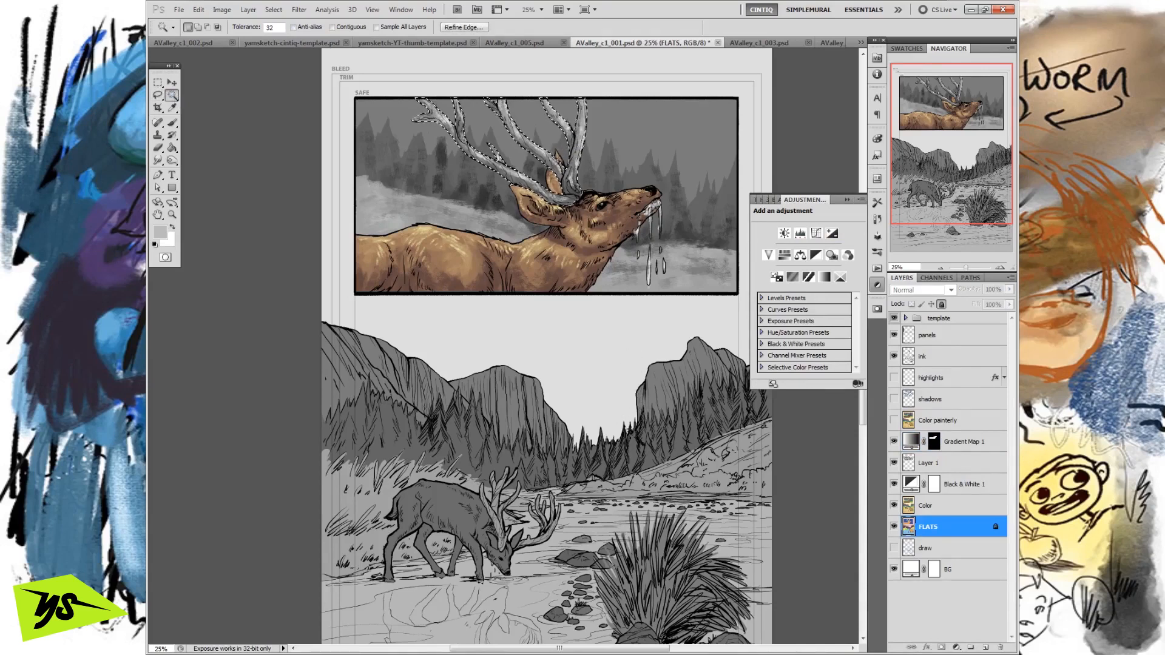
Step: Add a second Gradient Map adjustment layer above Gradient Map 1, masked to the antler selection
{"action": "left_click", "coordinate": [965, 441]}
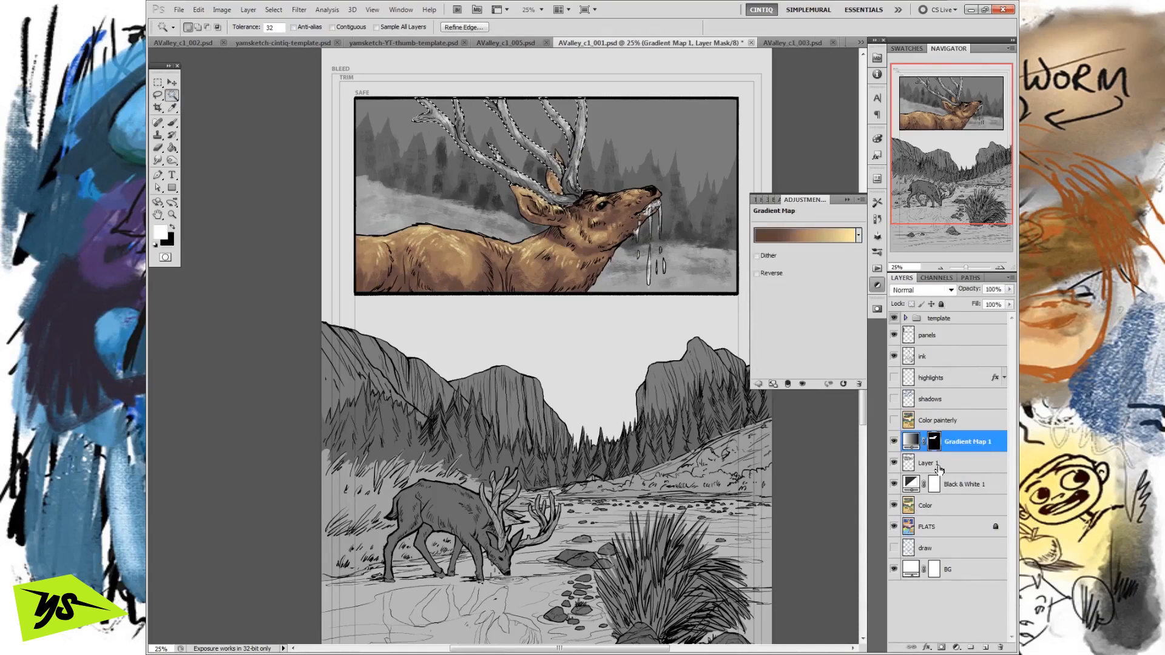
{"action": "left_click", "coordinate": [956, 647]}
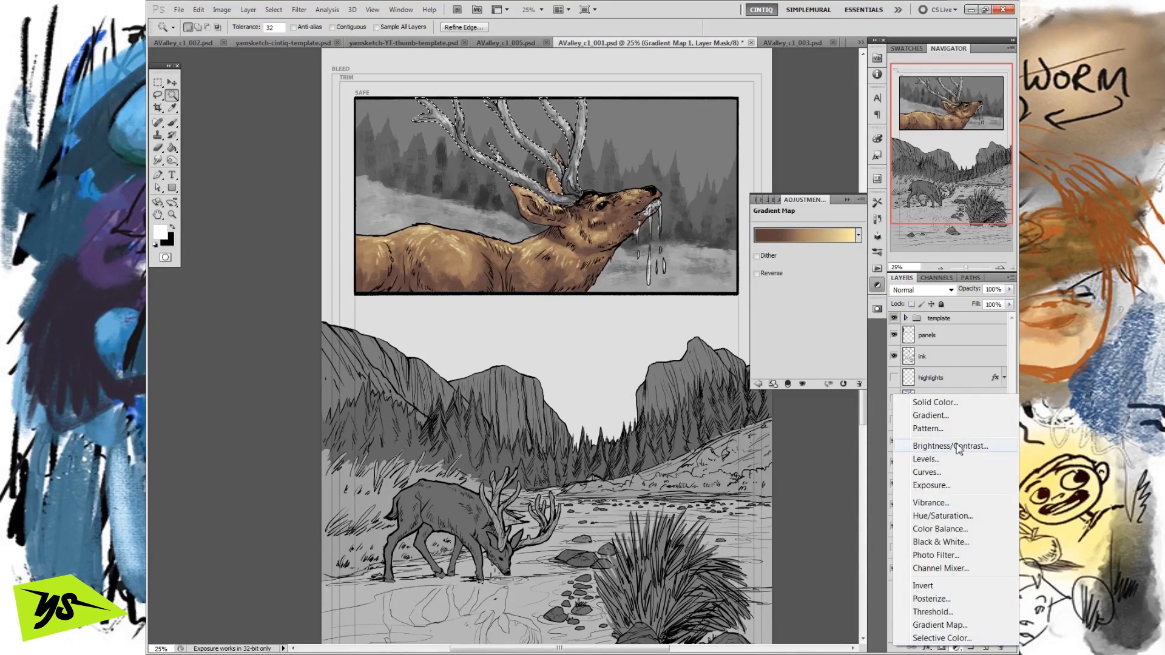
{"action": "left_click", "coordinate": [940, 625]}
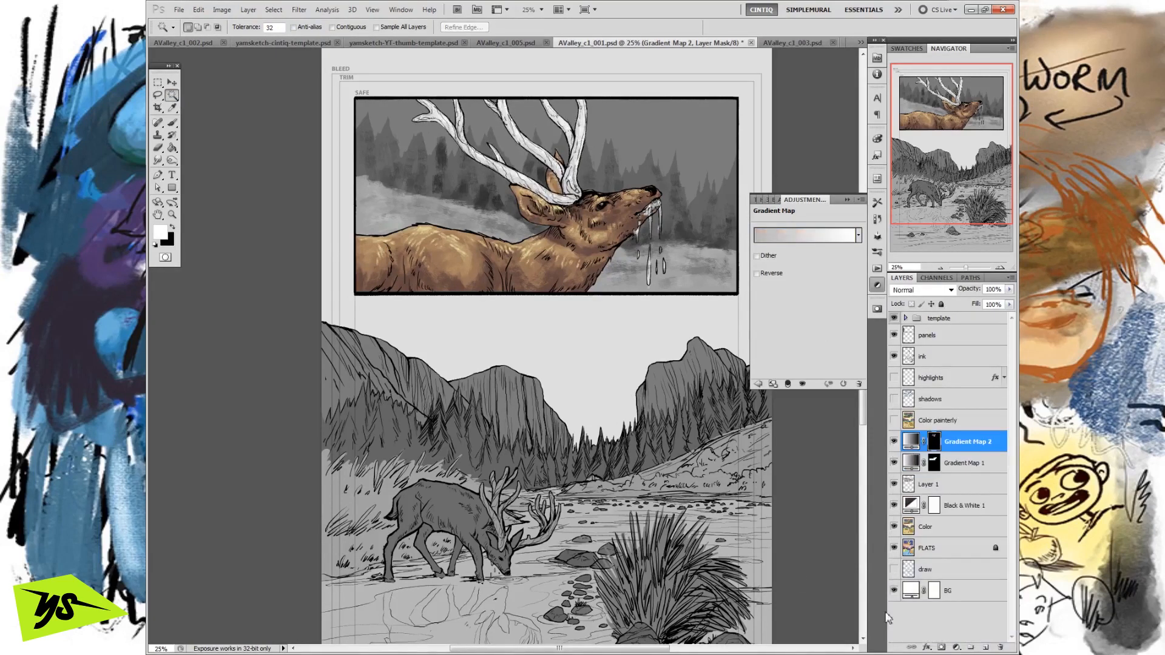
Step: Apply the Brown, Tan, Beige preset to the antlers' gradient map and reduce it to three stops, with the middle one about halfway
{"action": "left_click", "coordinate": [852, 240]}
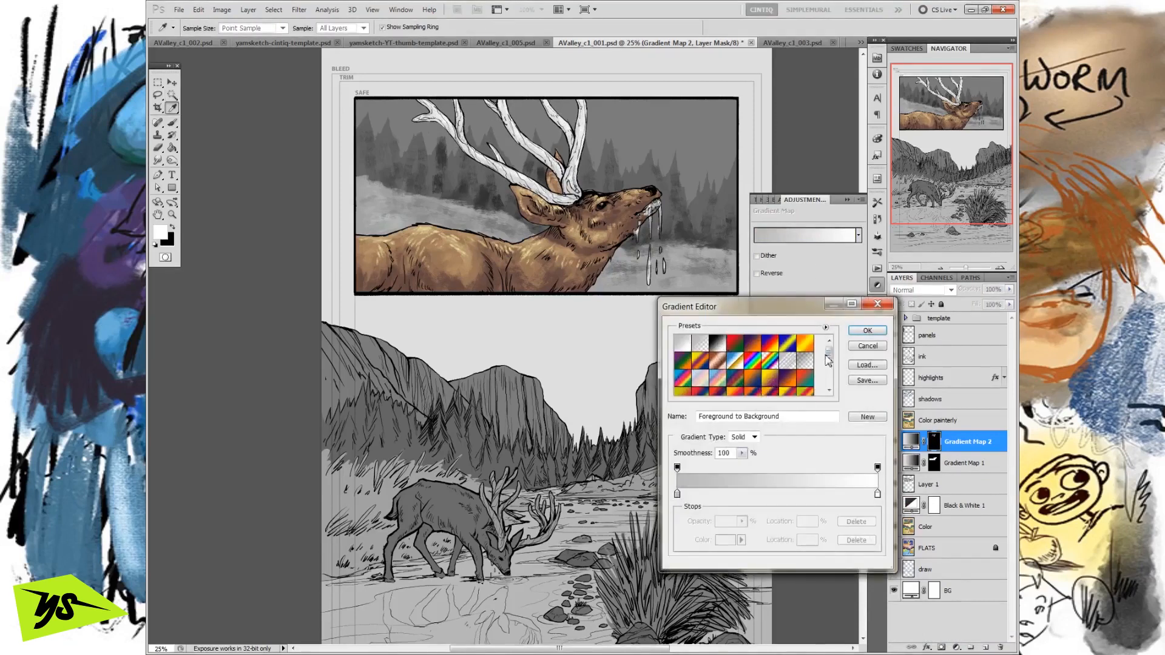
{"action": "left_click_drag", "start_coordinate": [827, 353], "coordinate": [828, 377]}
{"action": "left_click", "coordinate": [789, 387]}
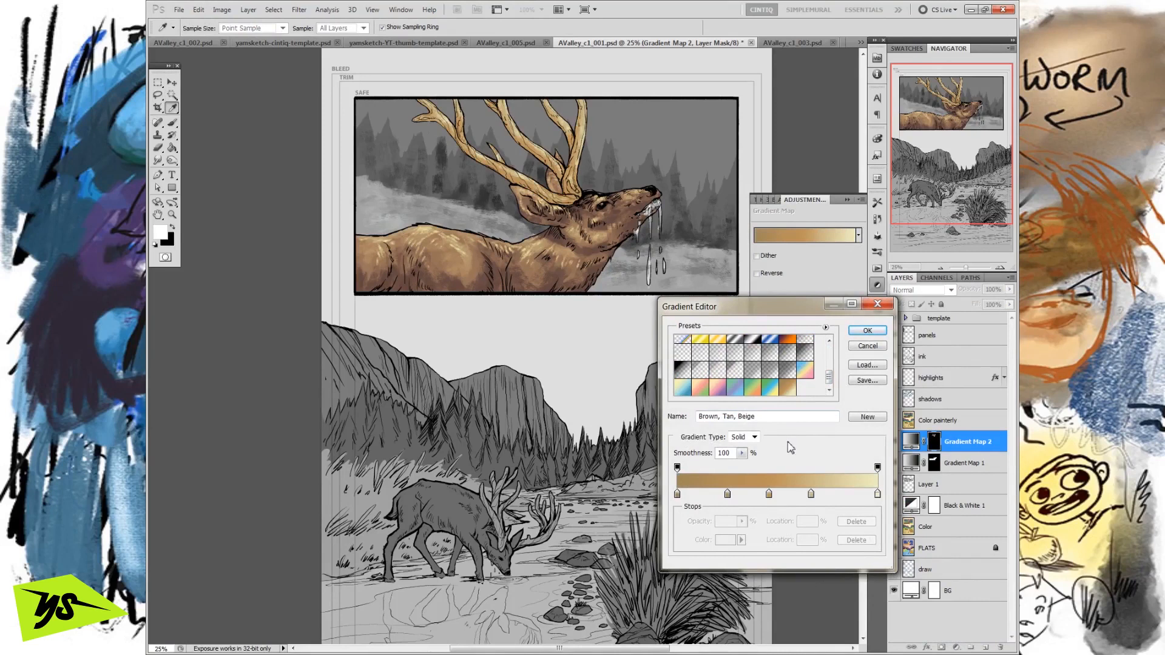
{"action": "left_click_drag", "start_coordinate": [729, 495], "coordinate": [780, 502]}
Step: Change the lightest stop of the antler gradient to a darker, grayer beige
{"action": "left_click", "coordinate": [877, 495]}
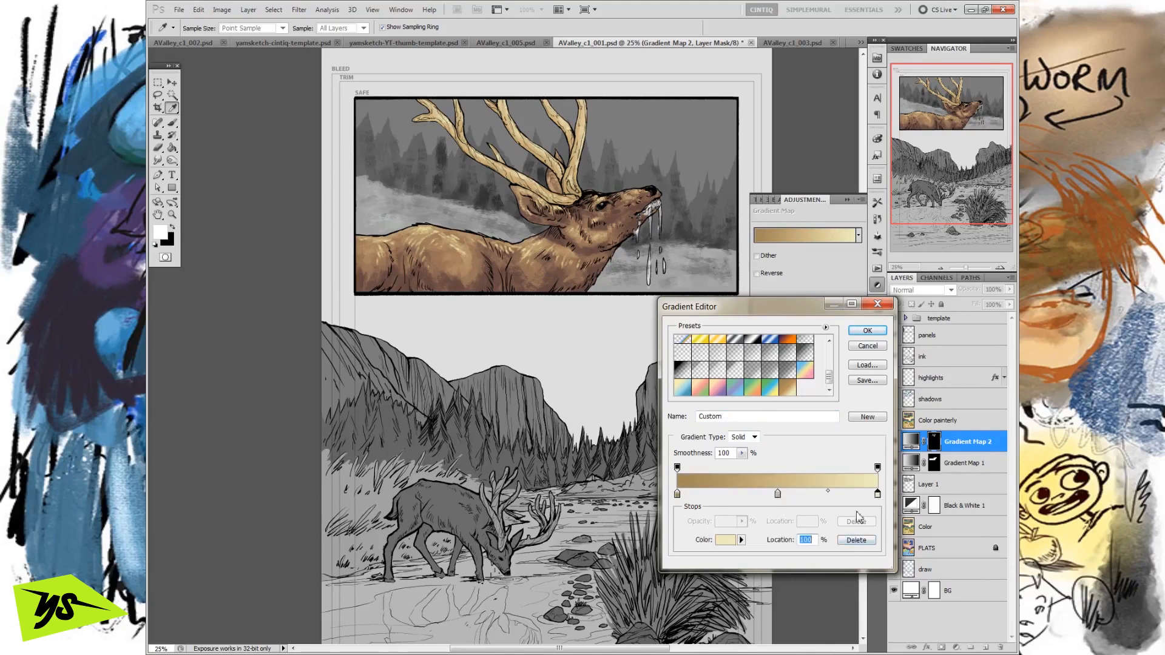
{"action": "left_click", "coordinate": [726, 540]}
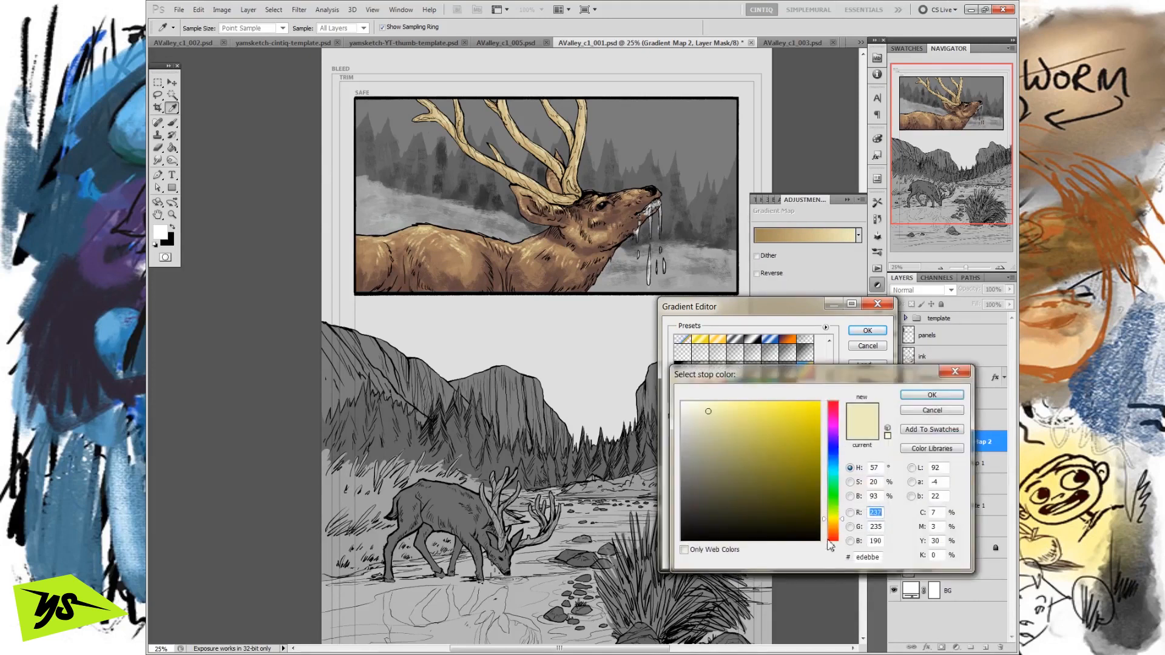
{"action": "left_click", "coordinate": [698, 431]}
{"action": "left_click", "coordinate": [933, 395]}
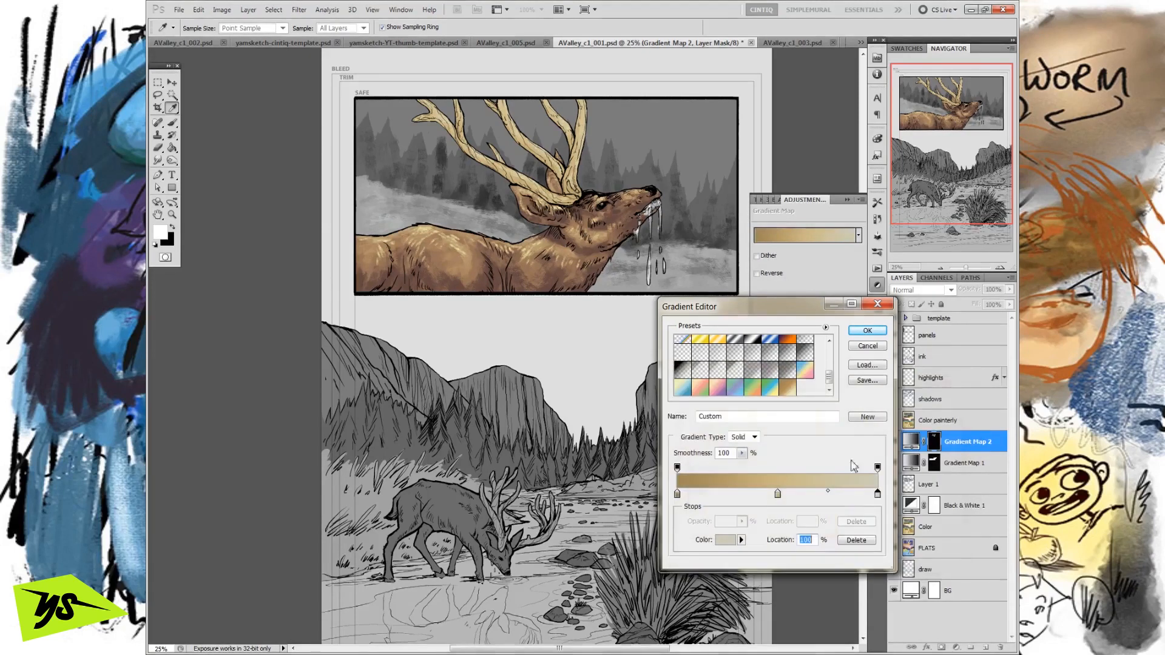
Step: Set the darkest stop of the antler gradient to gray-olive 716d5b
{"action": "left_click", "coordinate": [678, 496]}
{"action": "left_click", "coordinate": [726, 541]}
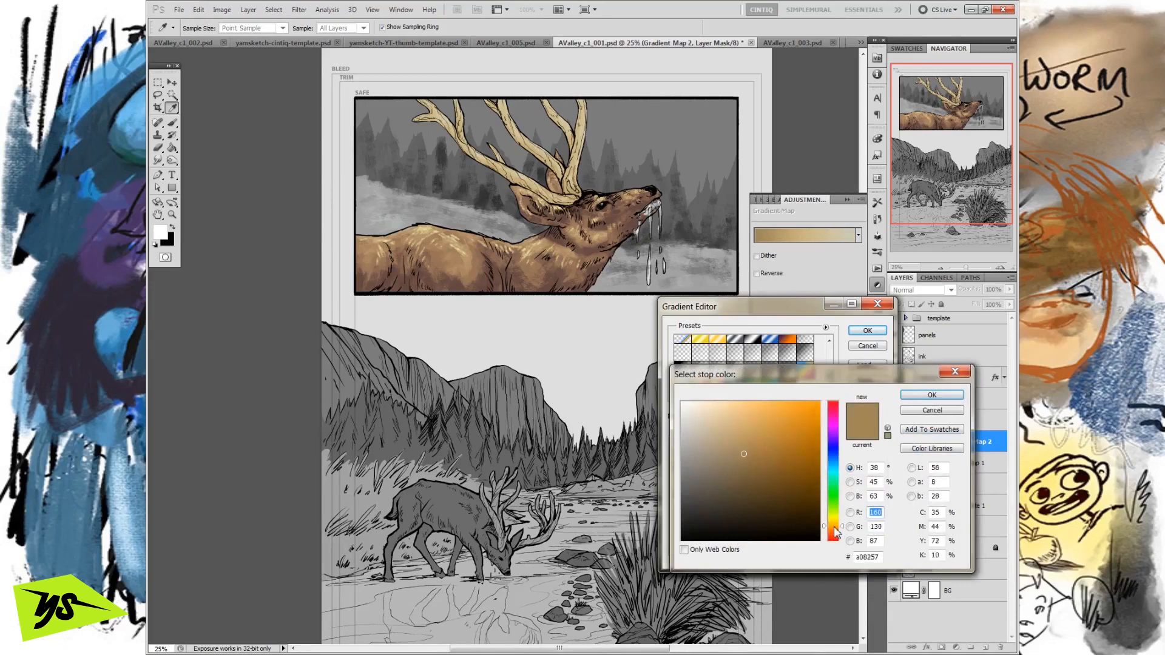
{"action": "left_click_drag", "start_coordinate": [728, 462], "coordinate": [710, 480]}
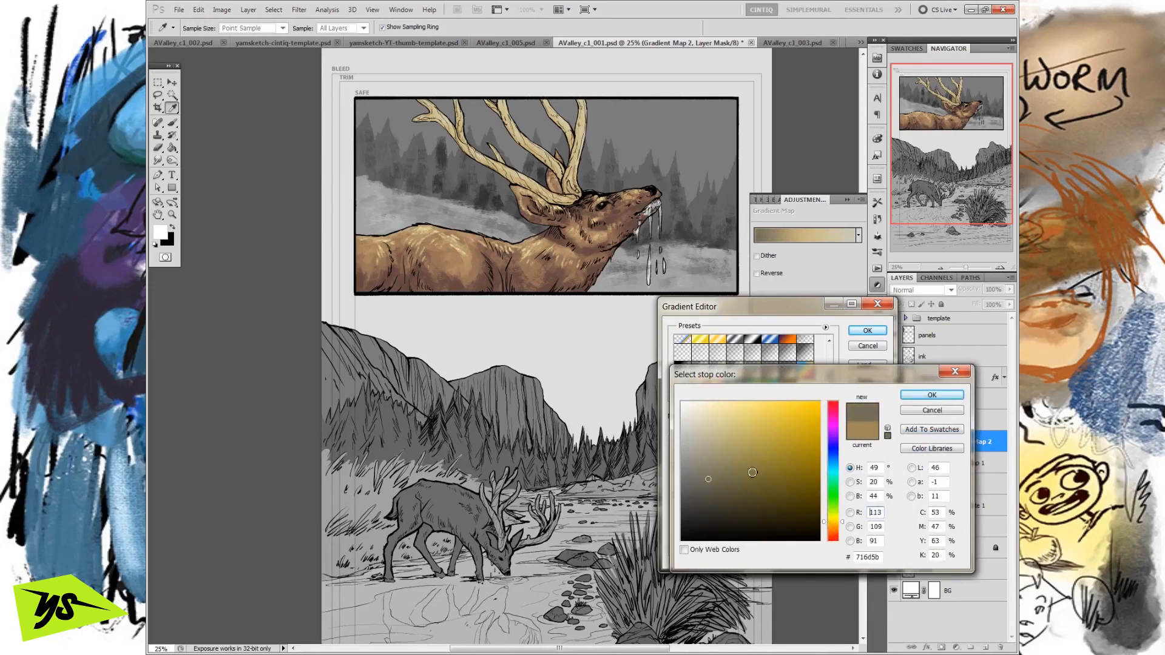
{"action": "left_click", "coordinate": [923, 397]}
Step: Move the middle stop of the antler gradient toward the dark end and set its color to olive brown 89815b
{"action": "left_click", "coordinate": [778, 495]}
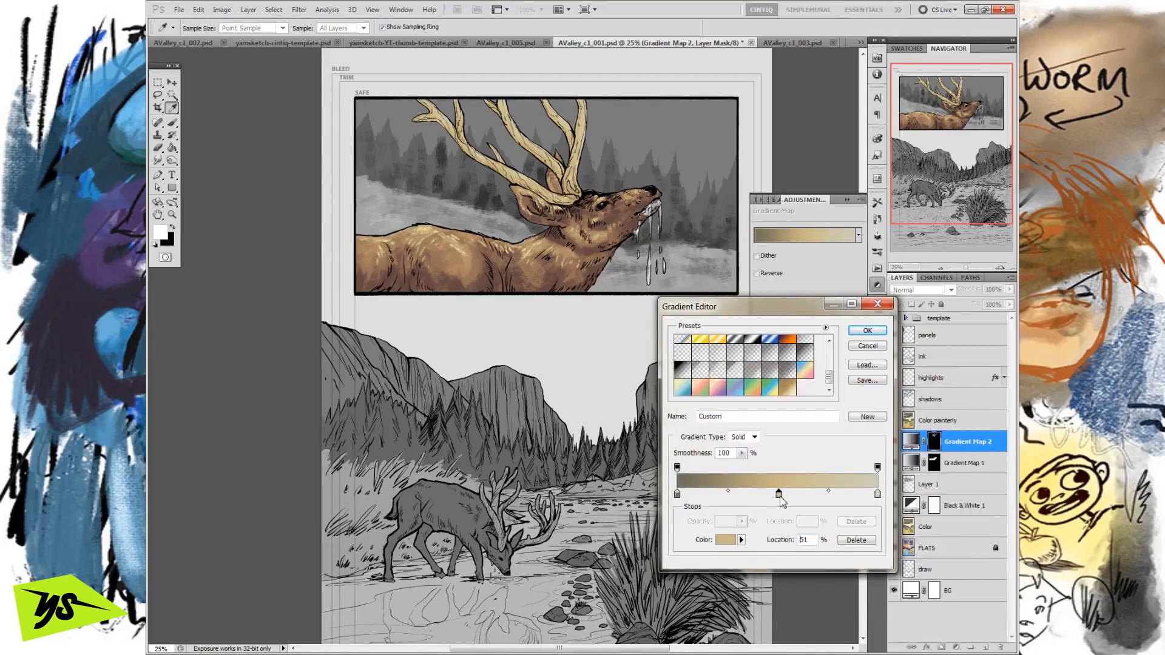
{"action": "left_click", "coordinate": [726, 540]}
{"action": "left_click", "coordinate": [922, 411]}
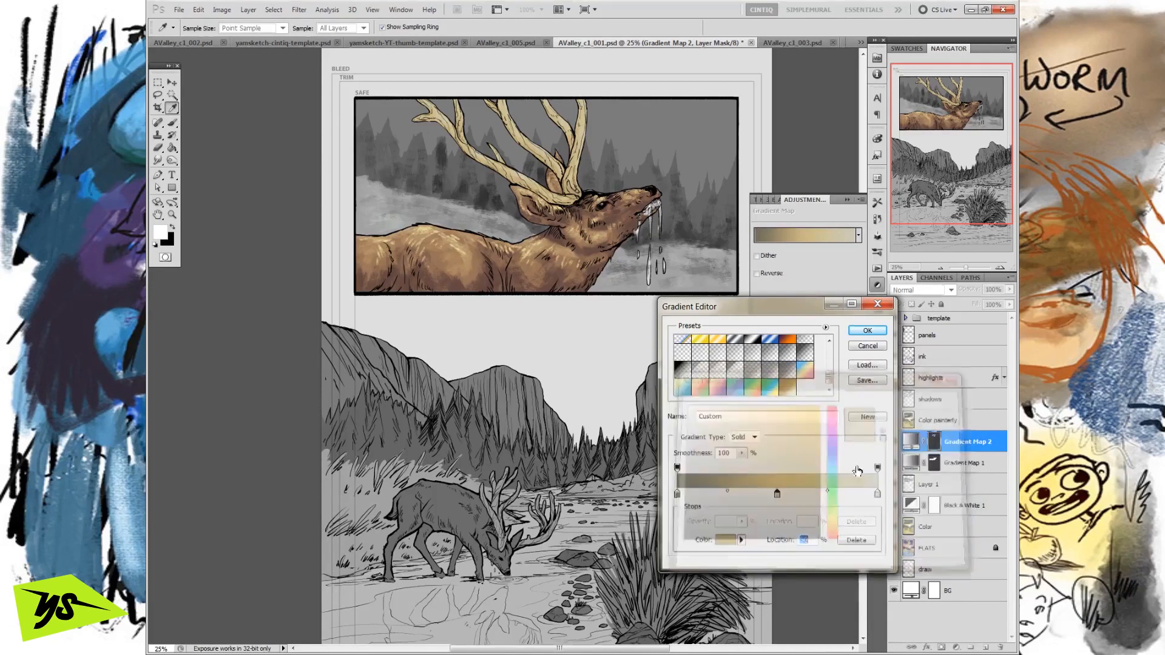
{"action": "left_click_drag", "start_coordinate": [778, 495], "coordinate": [752, 494]}
{"action": "left_click", "coordinate": [744, 495]}
{"action": "left_click", "coordinate": [726, 540]}
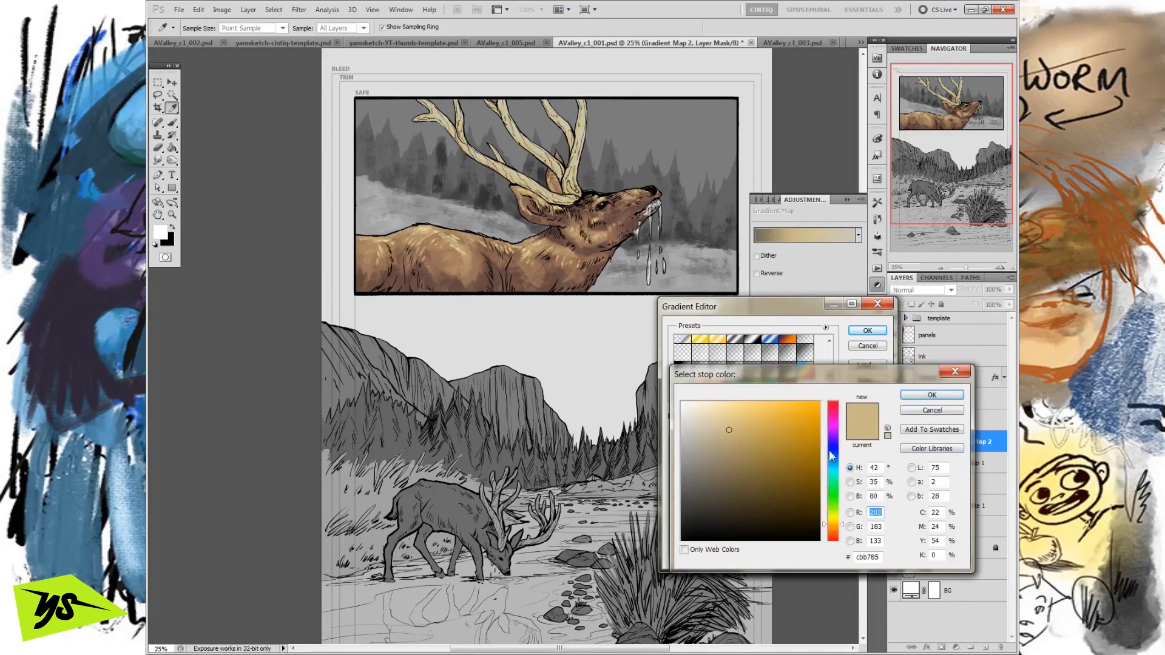
{"action": "left_click", "coordinate": [708, 443]}
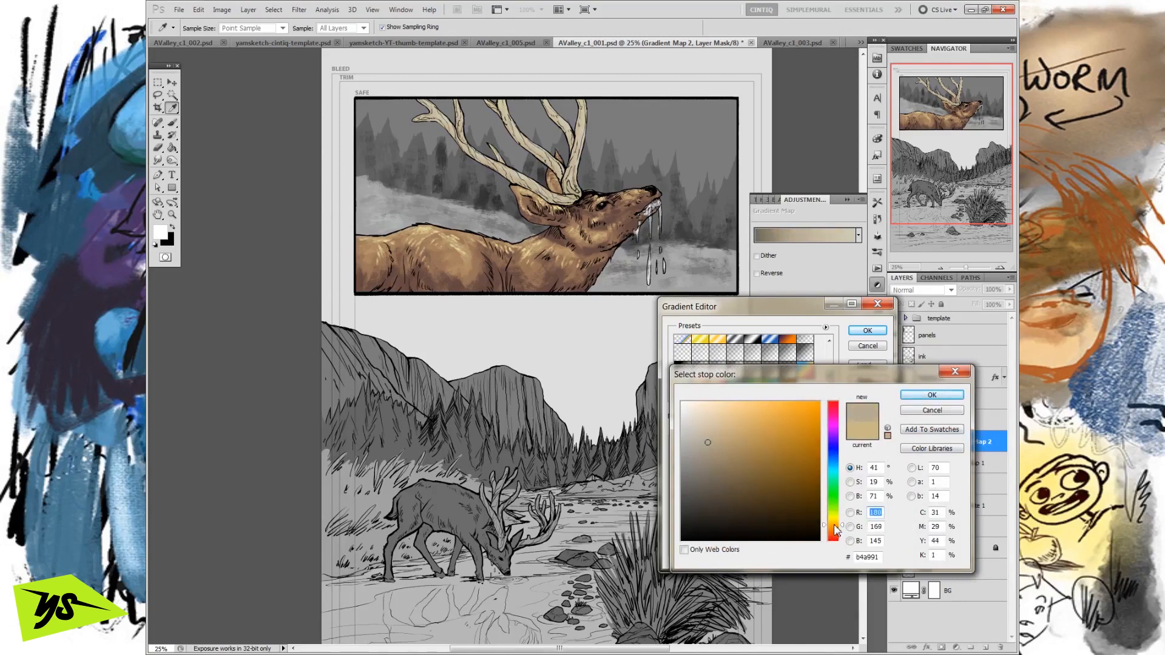
{"action": "left_click", "coordinate": [833, 522]}
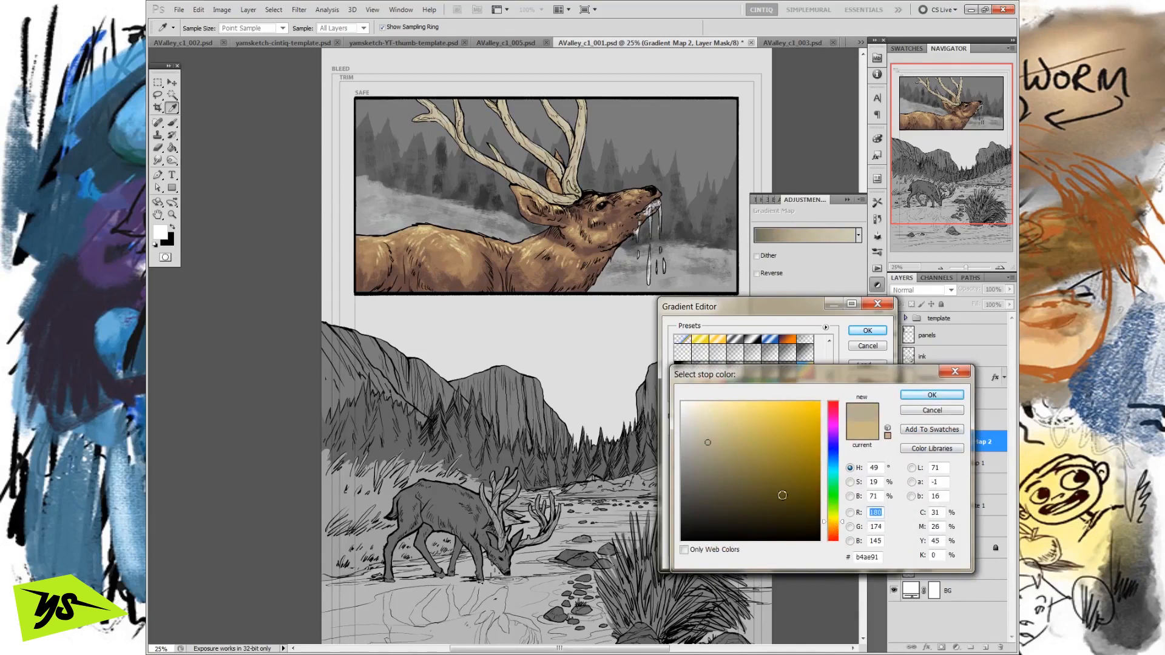
{"action": "left_click", "coordinate": [729, 466]}
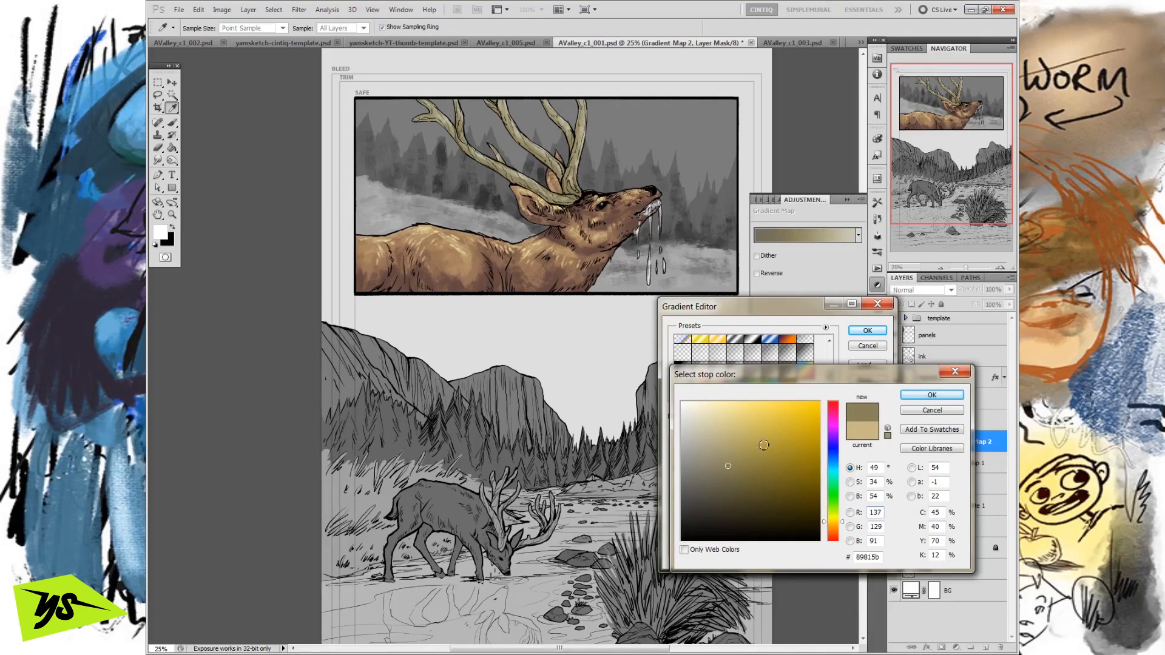
{"action": "left_click", "coordinate": [923, 394]}
Step: Add a stop to the antler gradient about two-thirds toward the light end and color it a light greenish beige
{"action": "left_click_drag", "start_coordinate": [786, 495], "coordinate": [809, 501]}
{"action": "double_click", "coordinate": [807, 493]}
{"action": "left_click", "coordinate": [722, 442]}
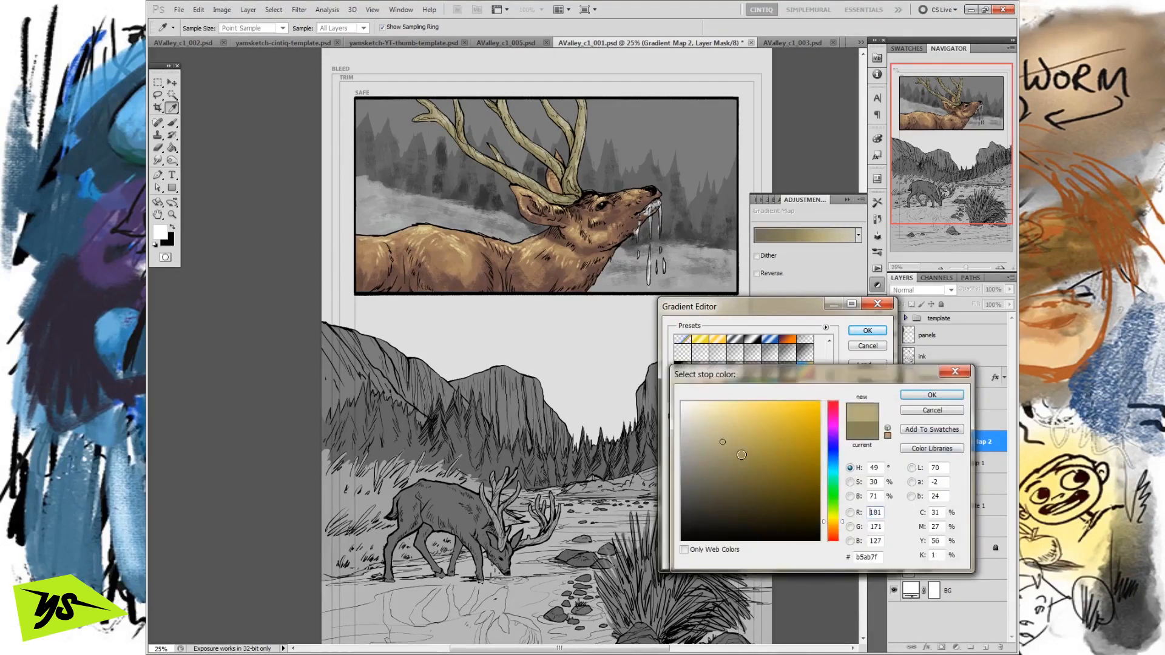
{"action": "left_click", "coordinate": [835, 518]}
{"action": "left_click_drag", "start_coordinate": [834, 517], "coordinate": [835, 515]}
{"action": "left_click_drag", "start_coordinate": [721, 448], "coordinate": [713, 434]}
{"action": "left_click", "coordinate": [929, 398]}
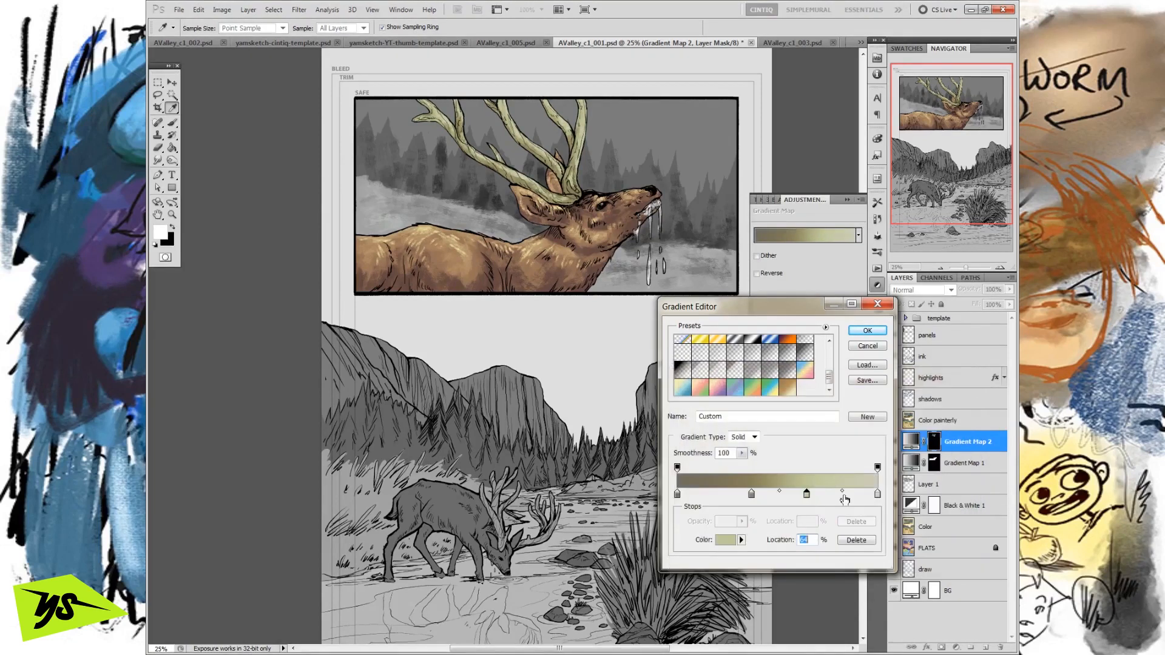
Step: Set the lightest stop of the antler gradient to pale yellow f7eeb0 and accept the edited gradient
{"action": "double_click", "coordinate": [878, 494]}
{"action": "left_click", "coordinate": [709, 413]}
{"action": "mouse_move", "coordinate": [718, 413]}
{"action": "left_mouse_down"}
{"action": "mouse_move", "coordinate": [763, 403]}
{"action": "mouse_move", "coordinate": [718, 411]}
{"action": "left_mouse_up"}
{"action": "left_click_drag", "start_coordinate": [836, 527], "coordinate": [836, 525]}
{"action": "left_click_drag", "start_coordinate": [724, 417], "coordinate": [723, 402]}
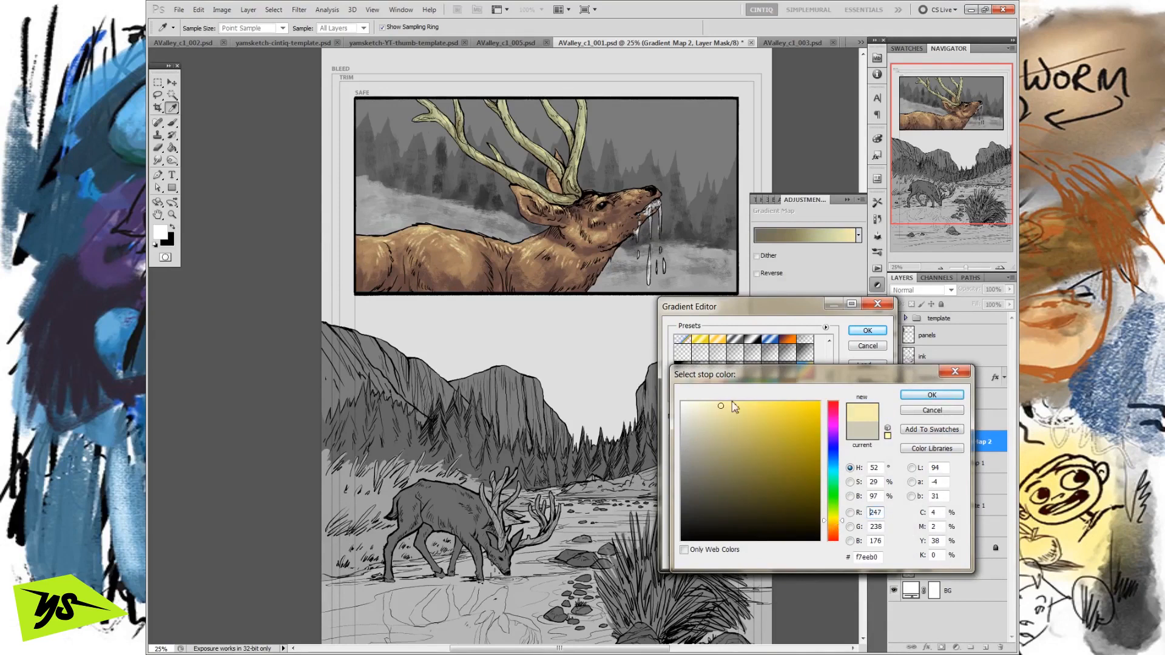
{"action": "left_click", "coordinate": [929, 395]}
{"action": "left_click", "coordinate": [868, 330]}
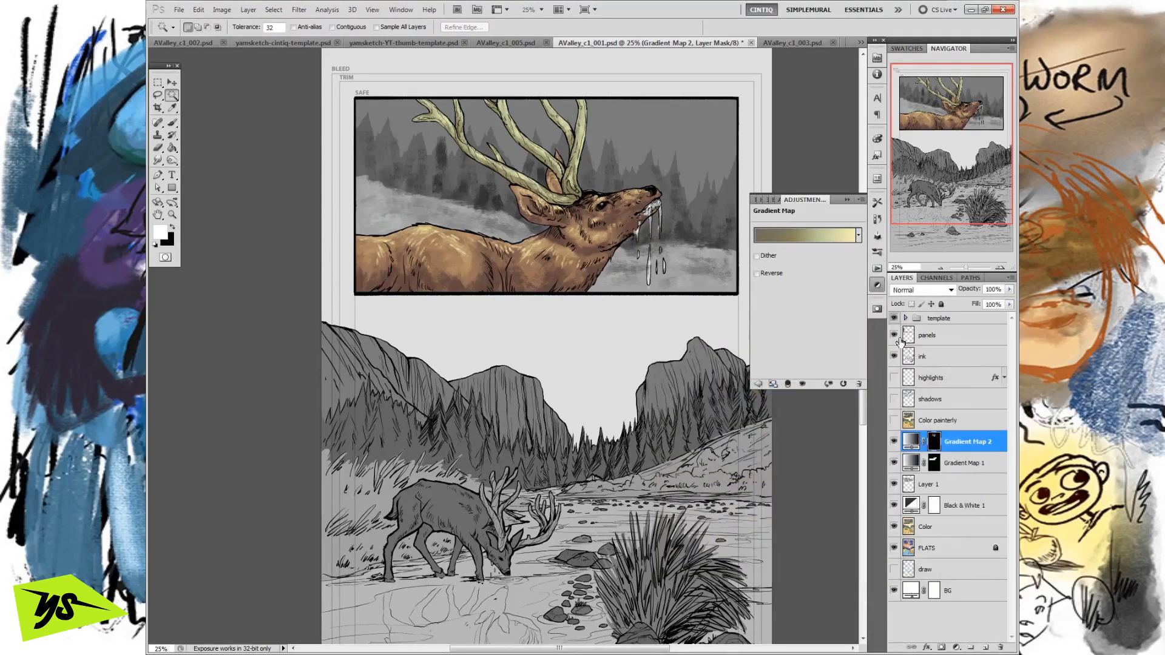
{"action": "left_click", "coordinate": [878, 285]}
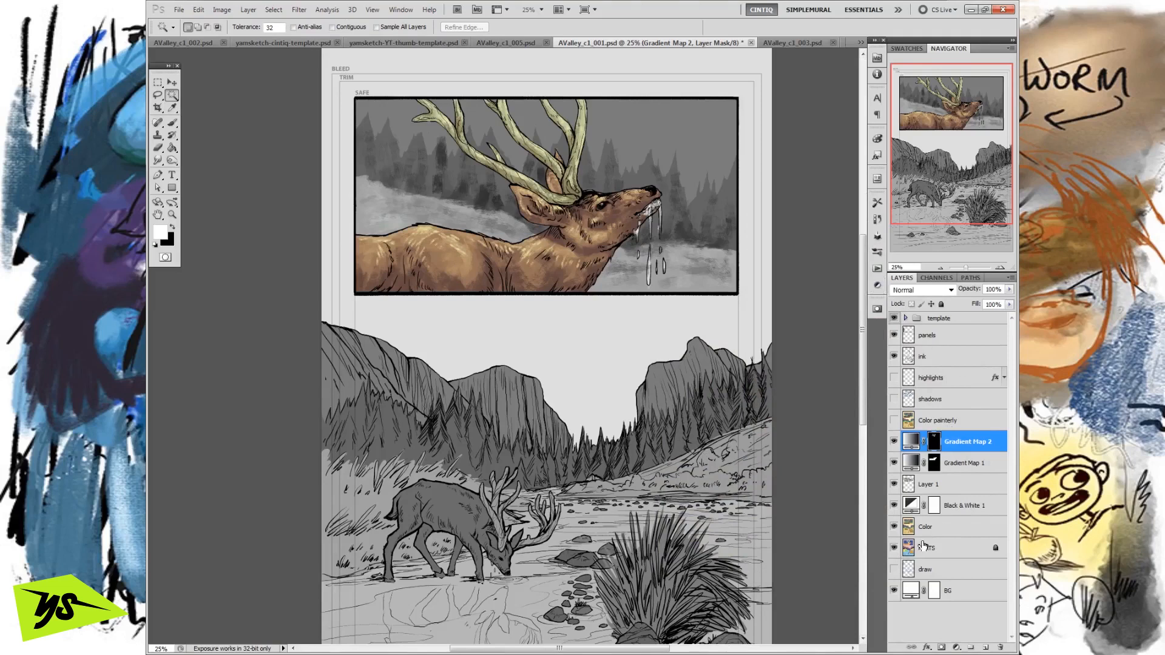
Step: Compare the deer with and without the body and antler gradient maps by toggling their visibility
{"action": "left_click", "coordinate": [895, 443]}
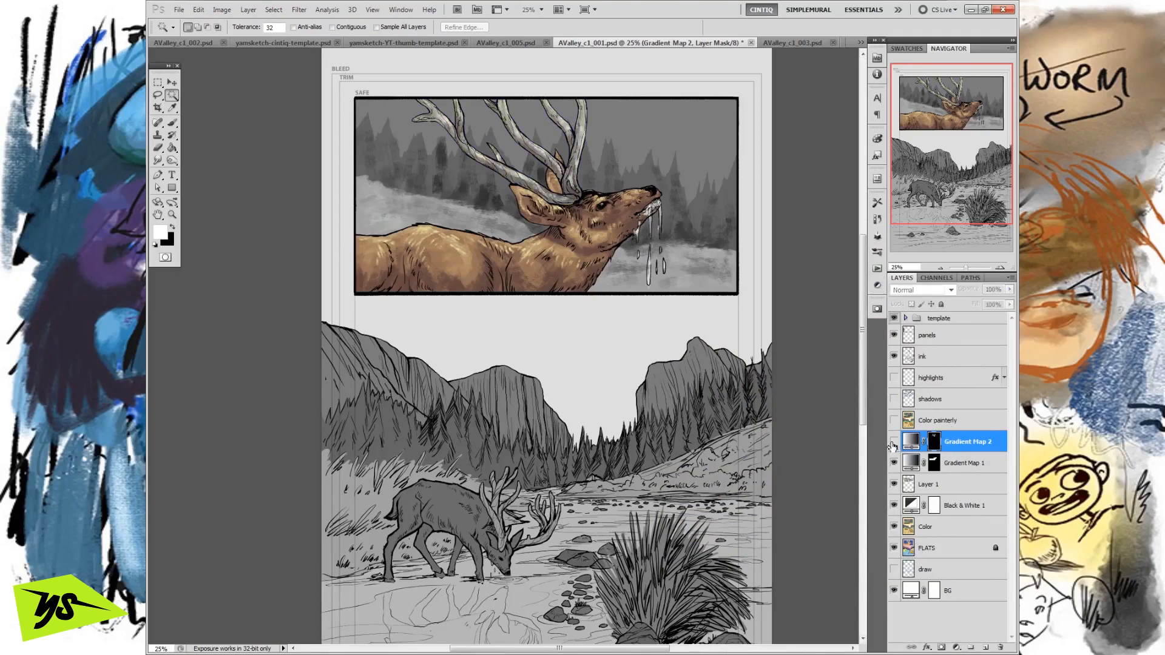
{"action": "left_click", "coordinate": [894, 443]}
{"action": "left_click_drag", "start_coordinate": [895, 442], "coordinate": [895, 464]}
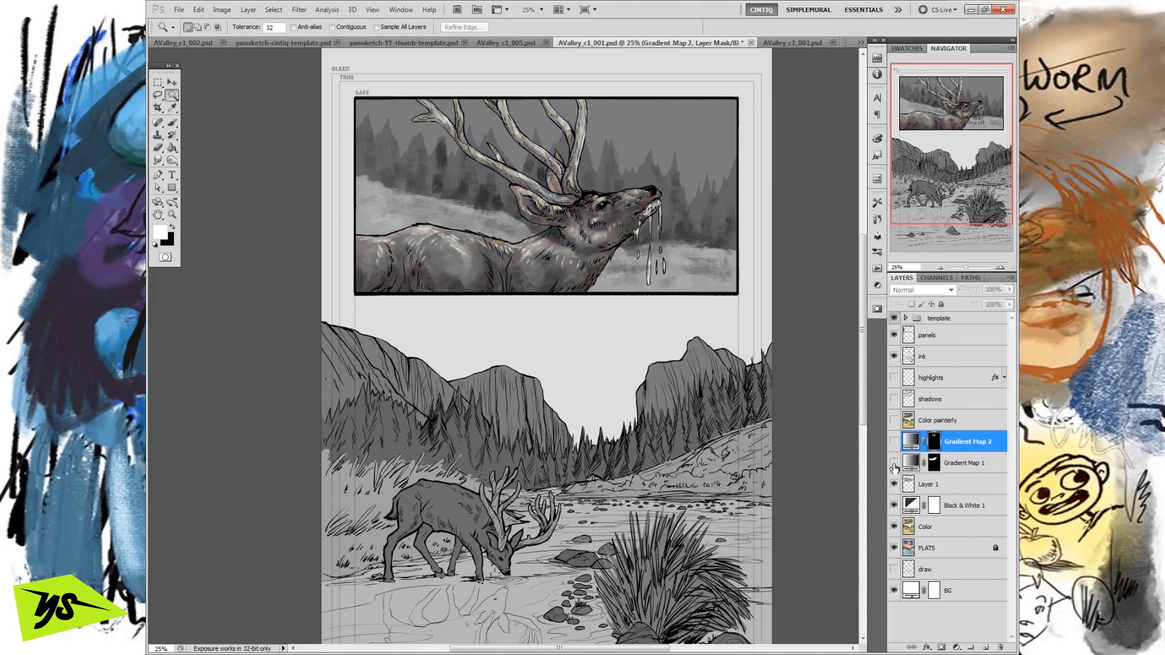
{"action": "left_click", "coordinate": [895, 464]}
{"action": "left_click", "coordinate": [895, 464]}
{"action": "left_click", "coordinate": [894, 443]}
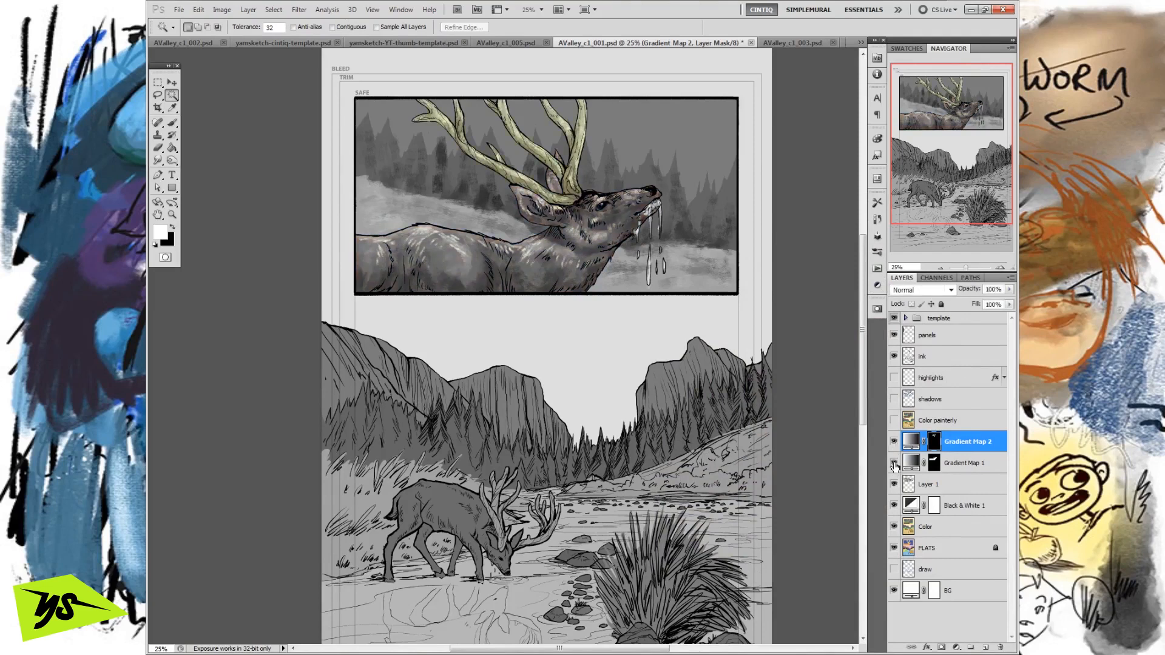
{"action": "left_click", "coordinate": [894, 464]}
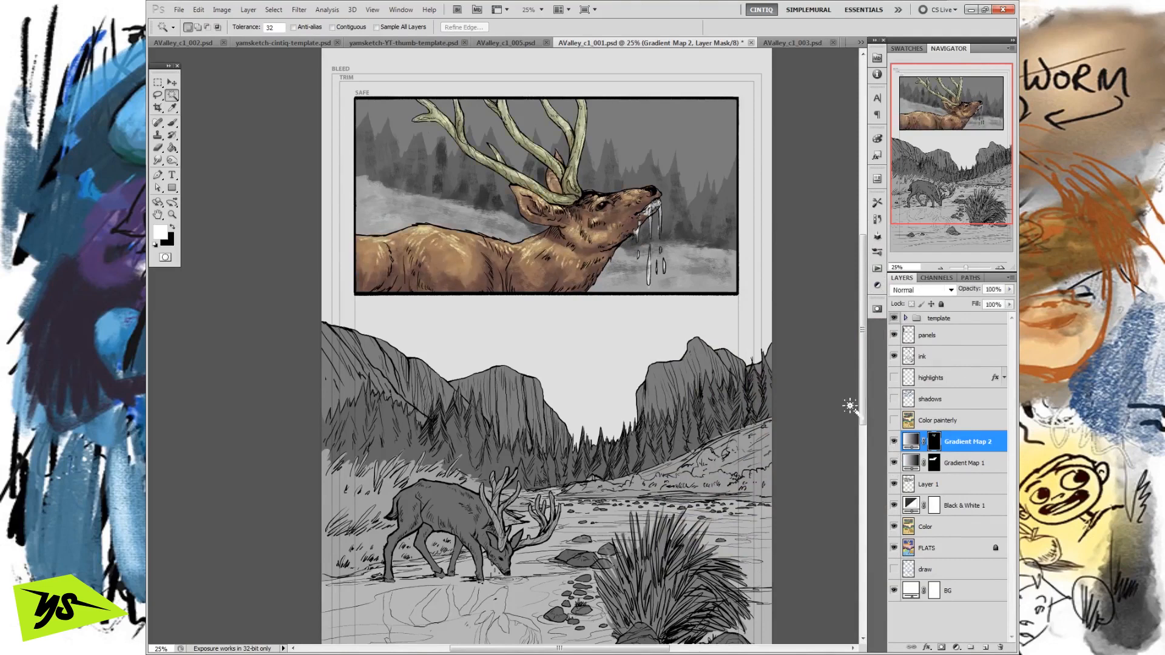
{"action": "left_click", "coordinate": [895, 442]}
{"action": "left_click", "coordinate": [895, 442]}
{"action": "left_click", "coordinate": [894, 443]}
{"action": "left_click", "coordinate": [894, 442]}
Step: Try brushing white on the antler gradient map's mask over the deer's head and the background trees, undoing each stroke
{"action": "left_click", "coordinate": [934, 443]}
{"action": "key", "text": "b"}
{"action": "mouse_move", "coordinate": [618, 187]}
{"action": "left_mouse_down"}
{"action": "mouse_move", "coordinate": [586, 224]}
{"action": "mouse_move", "coordinate": [617, 252]}
{"action": "mouse_move", "coordinate": [616, 286]}
{"action": "mouse_move", "coordinate": [620, 200]}
{"action": "mouse_move", "coordinate": [626, 216]}
{"action": "mouse_move", "coordinate": [589, 243]}
{"action": "mouse_move", "coordinate": [603, 191]}
{"action": "mouse_move", "coordinate": [574, 209]}
{"action": "mouse_move", "coordinate": [596, 185]}
{"action": "mouse_move", "coordinate": [618, 202]}
{"action": "mouse_move", "coordinate": [651, 195]}
{"action": "mouse_move", "coordinate": [635, 227]}
{"action": "mouse_move", "coordinate": [660, 243]}
{"action": "left_mouse_up"}
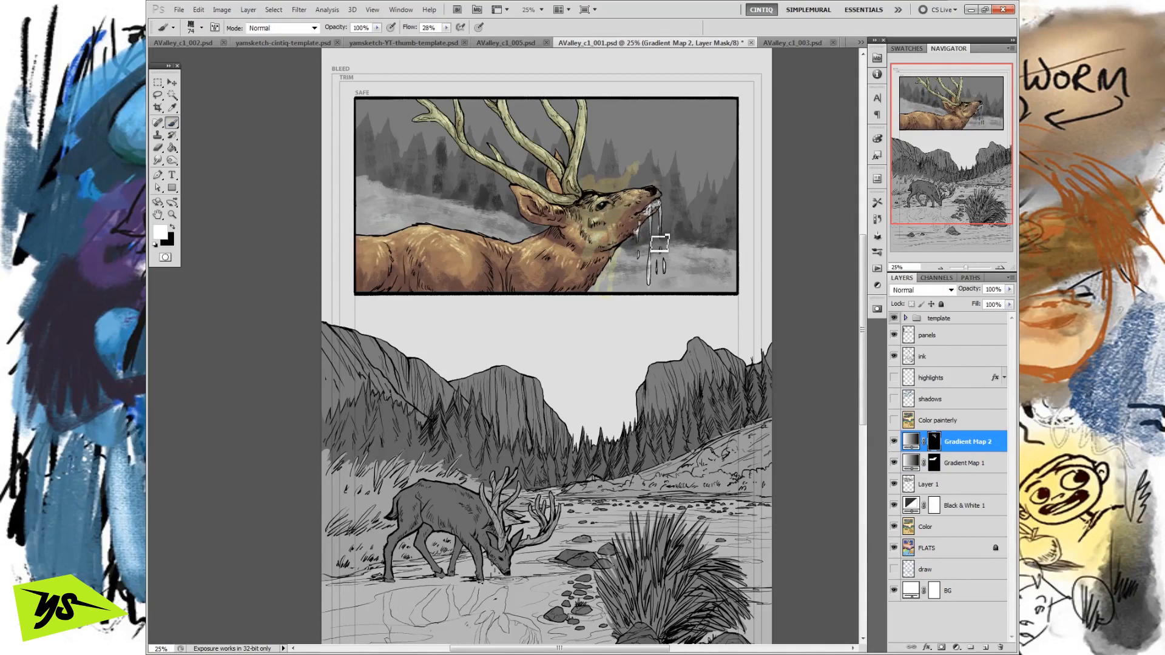
{"action": "key", "text": "ctrl+z"}
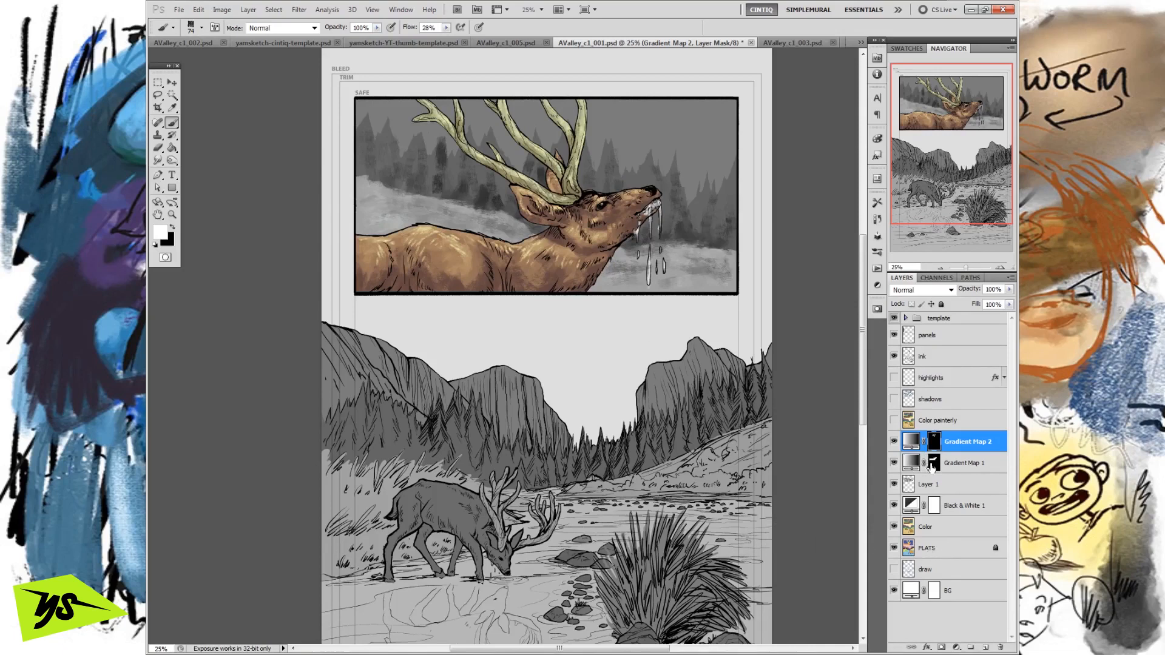
{"action": "mouse_move", "coordinate": [698, 239]}
{"action": "left_mouse_down"}
{"action": "mouse_move", "coordinate": [715, 250]}
{"action": "mouse_move", "coordinate": [722, 227]}
{"action": "mouse_move", "coordinate": [726, 245]}
{"action": "left_mouse_up"}
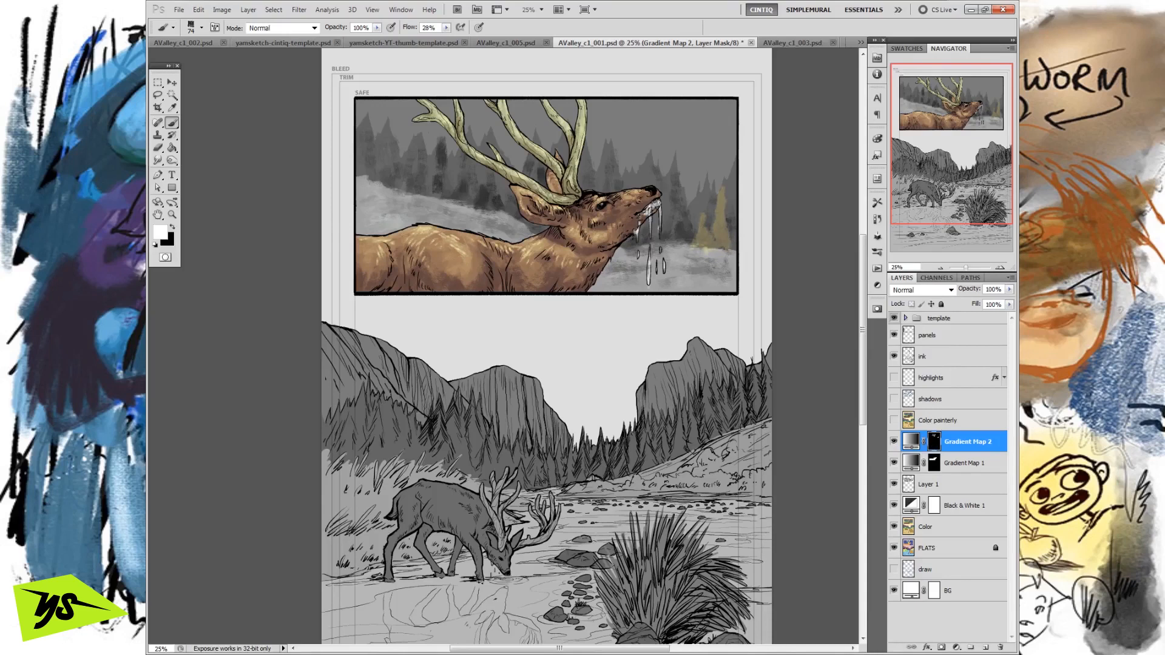
{"action": "key", "text": "ctrl+z"}
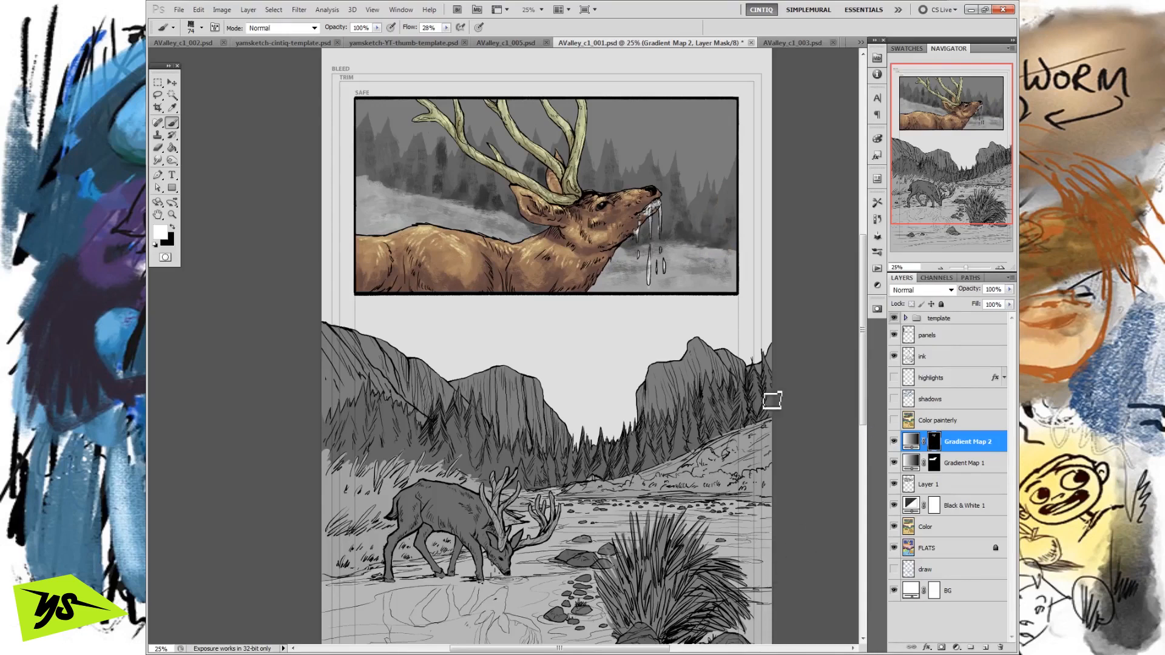
Step: Select the upper panel's background area from the FLATS layer with the Magic Wand
{"action": "left_click", "coordinate": [945, 593]}
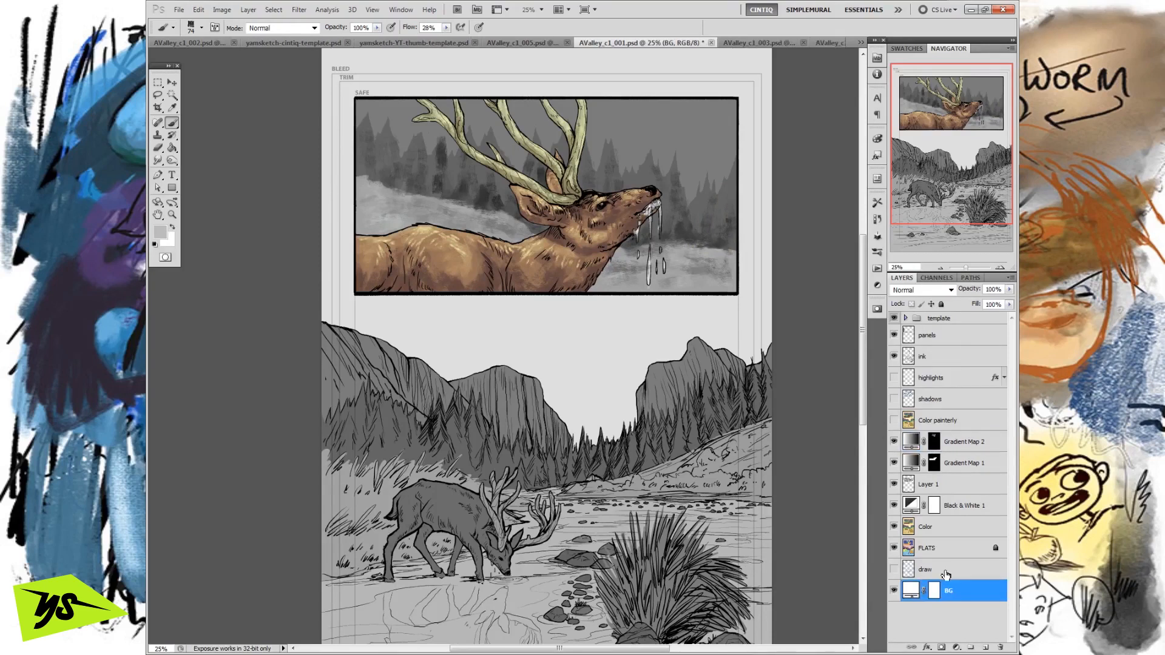
{"action": "left_click", "coordinate": [945, 548]}
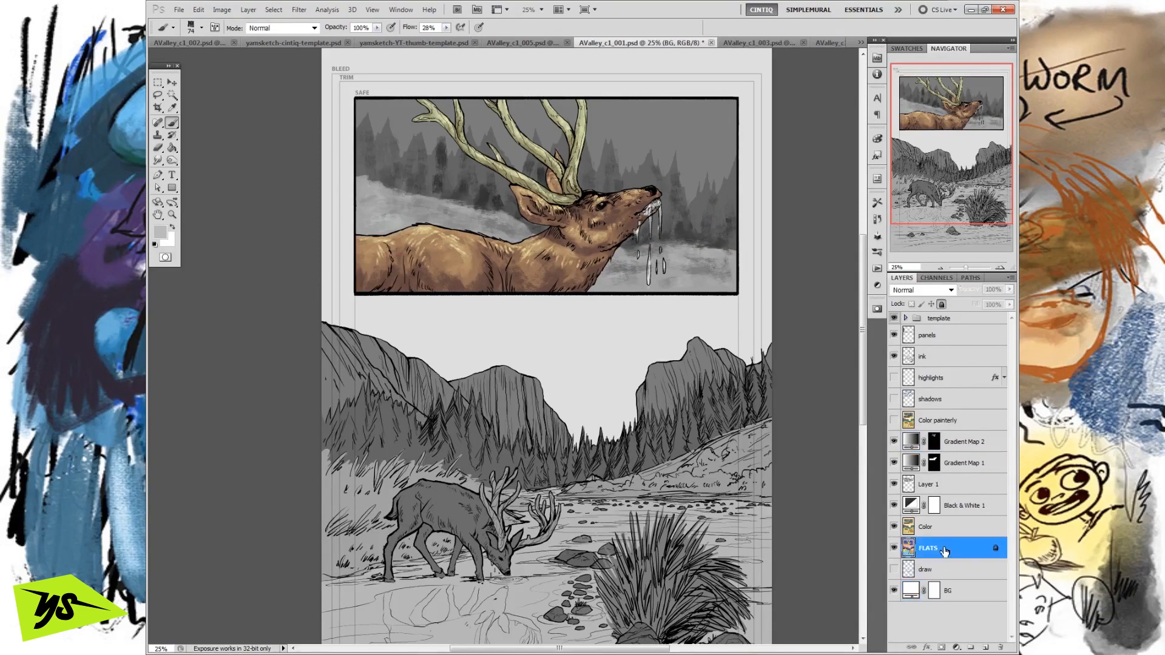
{"action": "key", "text": "w"}
{"action": "left_click", "coordinate": [645, 414]}
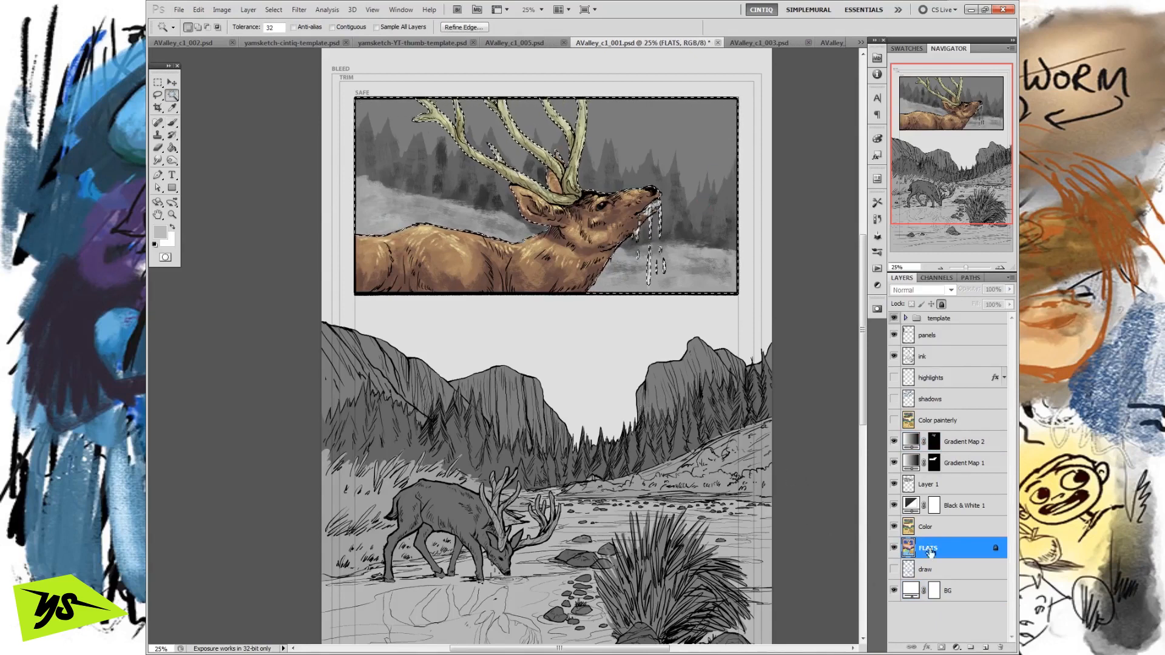
Step: Add a Gradient Map adjustment layer directly above Layer 1, masked to the selected background
{"action": "left_click", "coordinate": [962, 442]}
{"action": "left_click", "coordinate": [958, 484]}
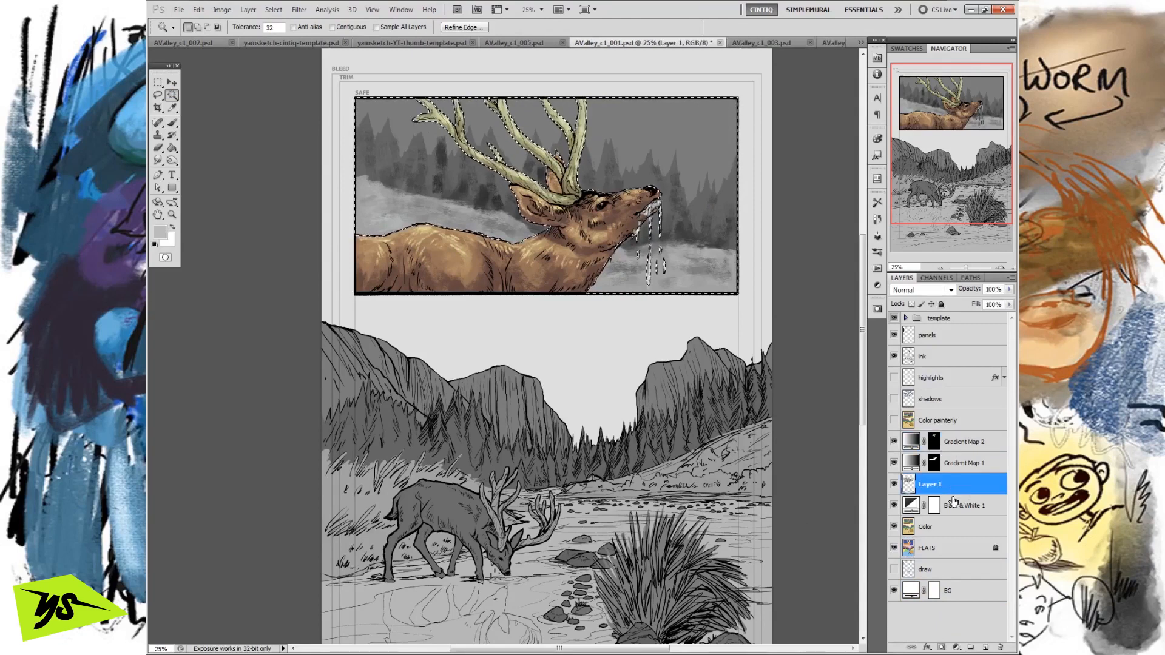
{"action": "left_click", "coordinate": [957, 648]}
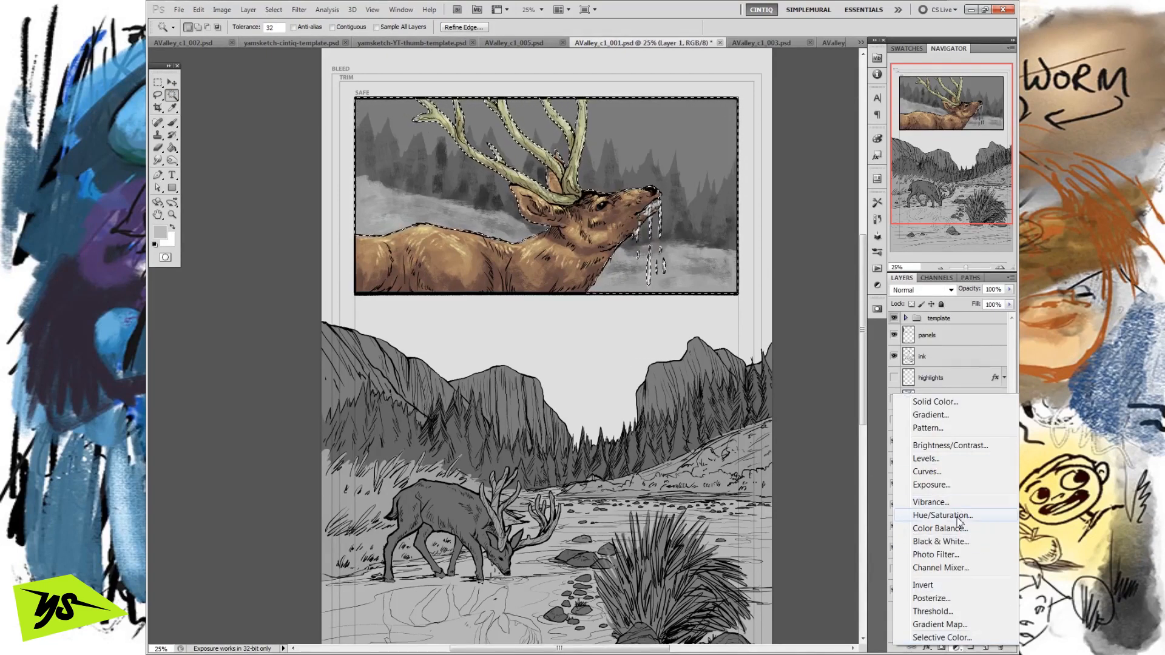
{"action": "left_click", "coordinate": [940, 625]}
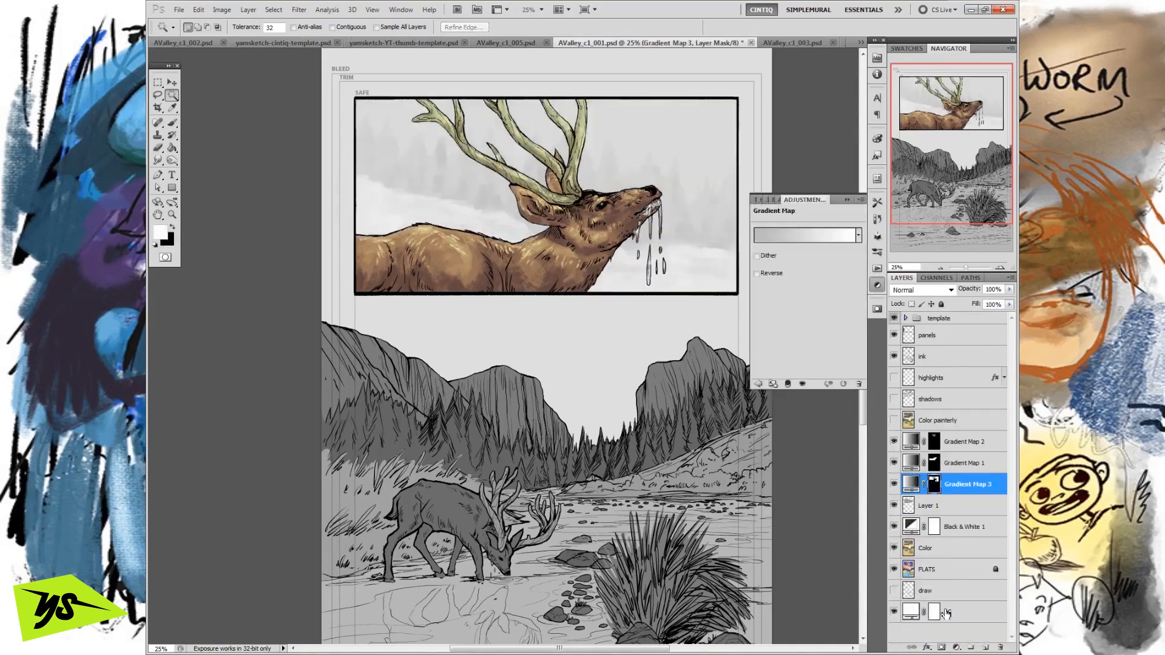
Step: Apply the Yellow, Green, Blue preset to the background's gradient map
{"action": "left_click", "coordinate": [858, 235]}
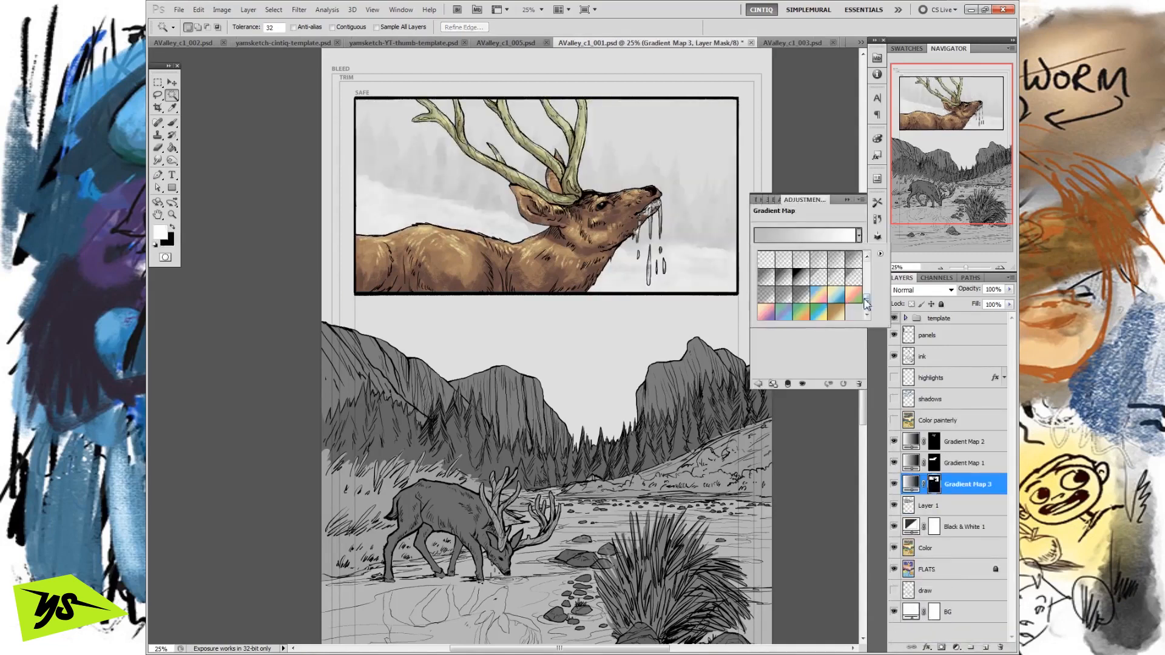
{"action": "left_click", "coordinate": [839, 298]}
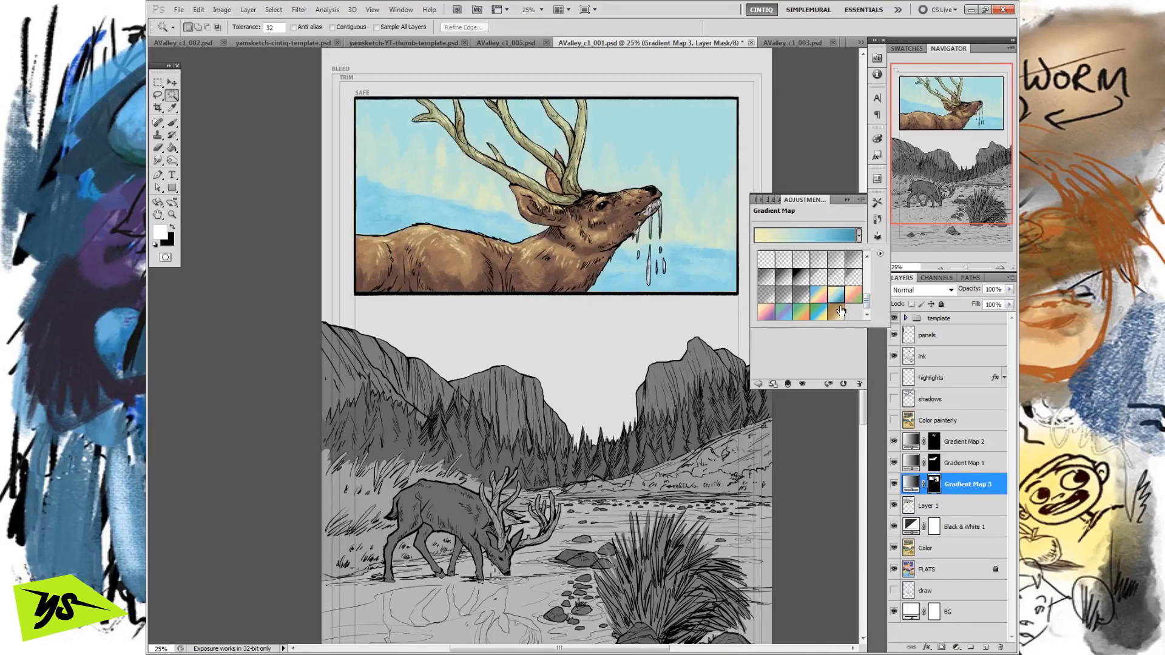
{"action": "left_click", "coordinate": [839, 339]}
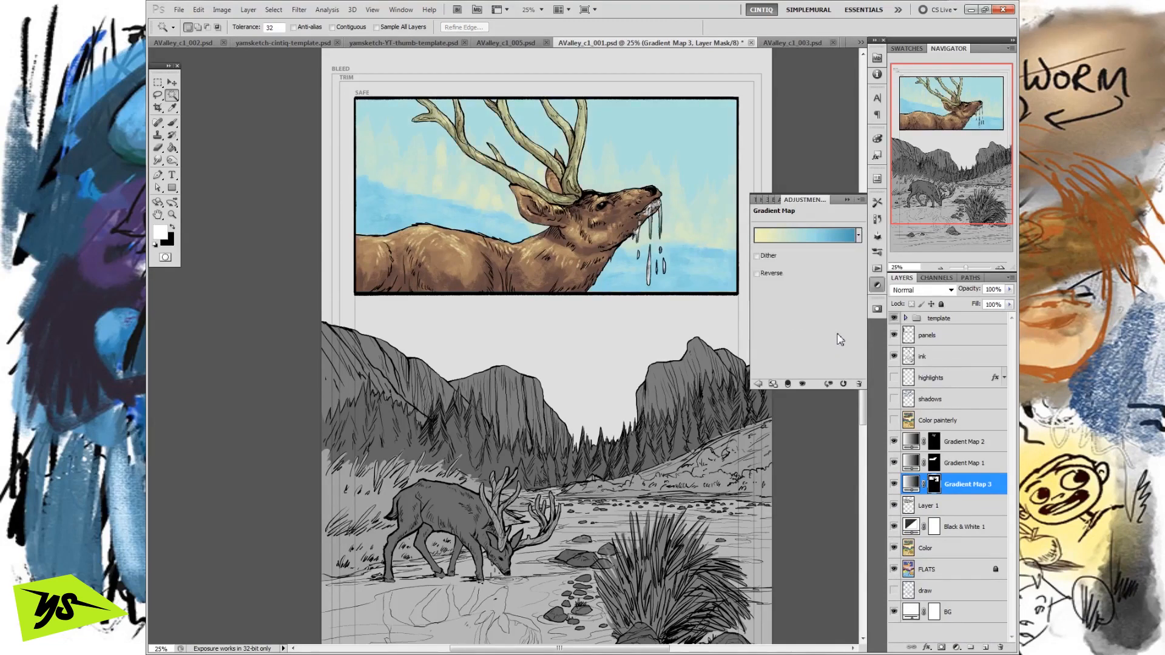
Step: Try reversing the background gradient and changing its yellow end stop to fff9af, and turn the reversal off again
{"action": "left_click", "coordinate": [756, 273]}
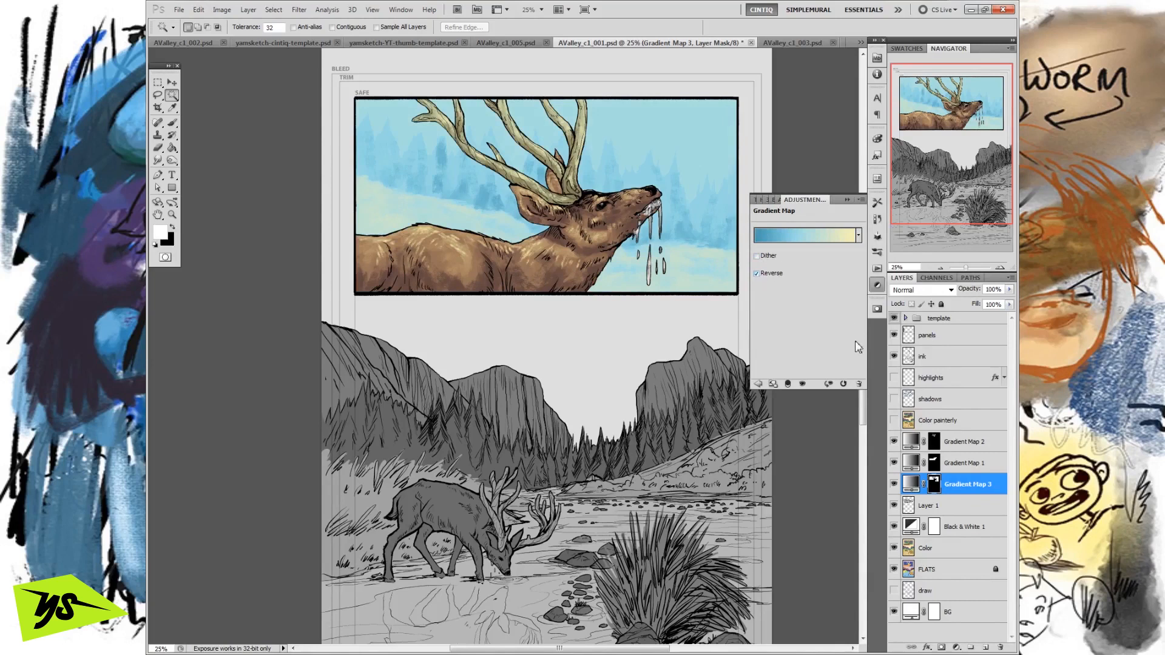
{"action": "left_click", "coordinate": [835, 236]}
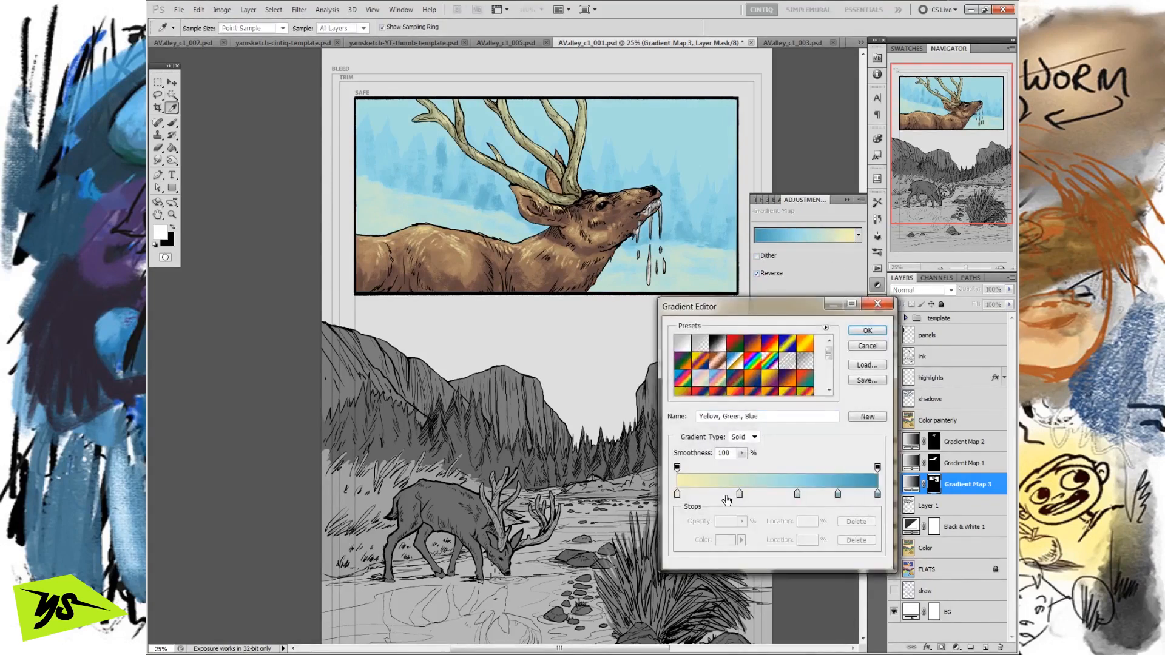
{"action": "left_click", "coordinate": [678, 495]}
{"action": "left_click", "coordinate": [725, 540]}
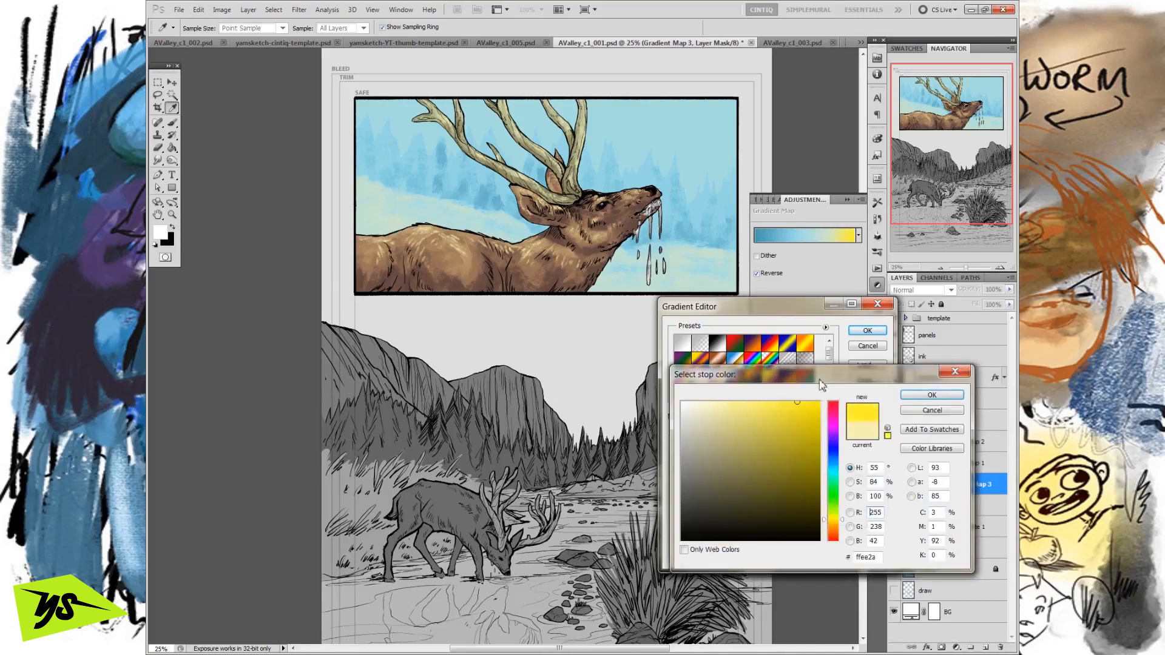
{"action": "left_click", "coordinate": [724, 401]}
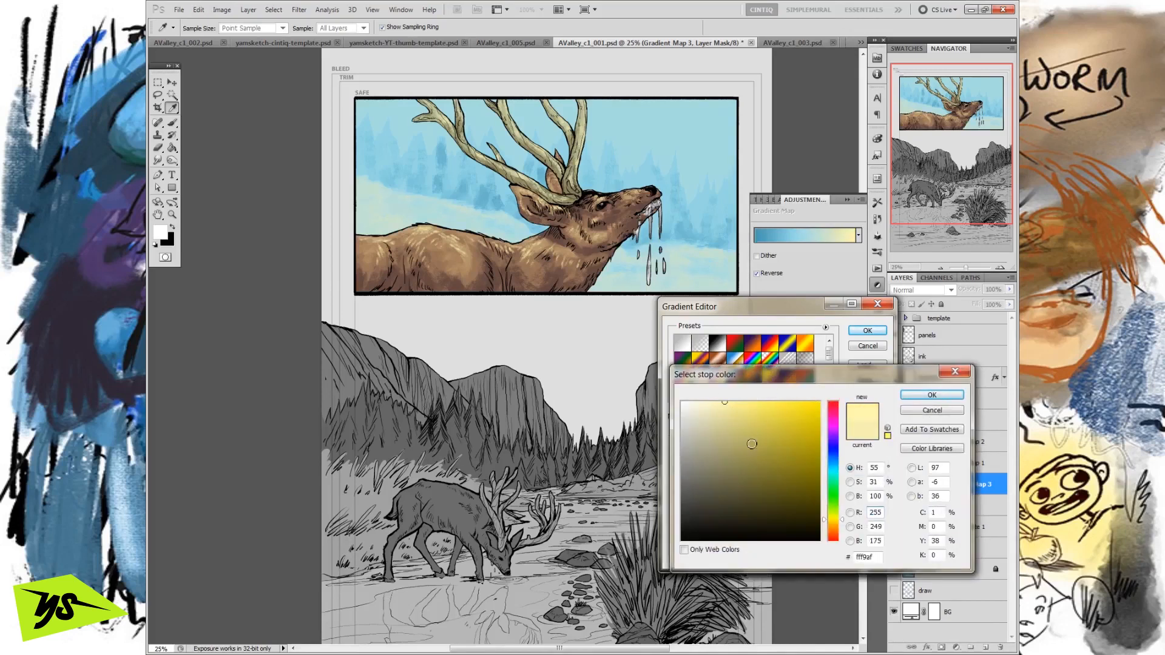
{"action": "left_click", "coordinate": [932, 395]}
{"action": "left_click", "coordinate": [868, 330]}
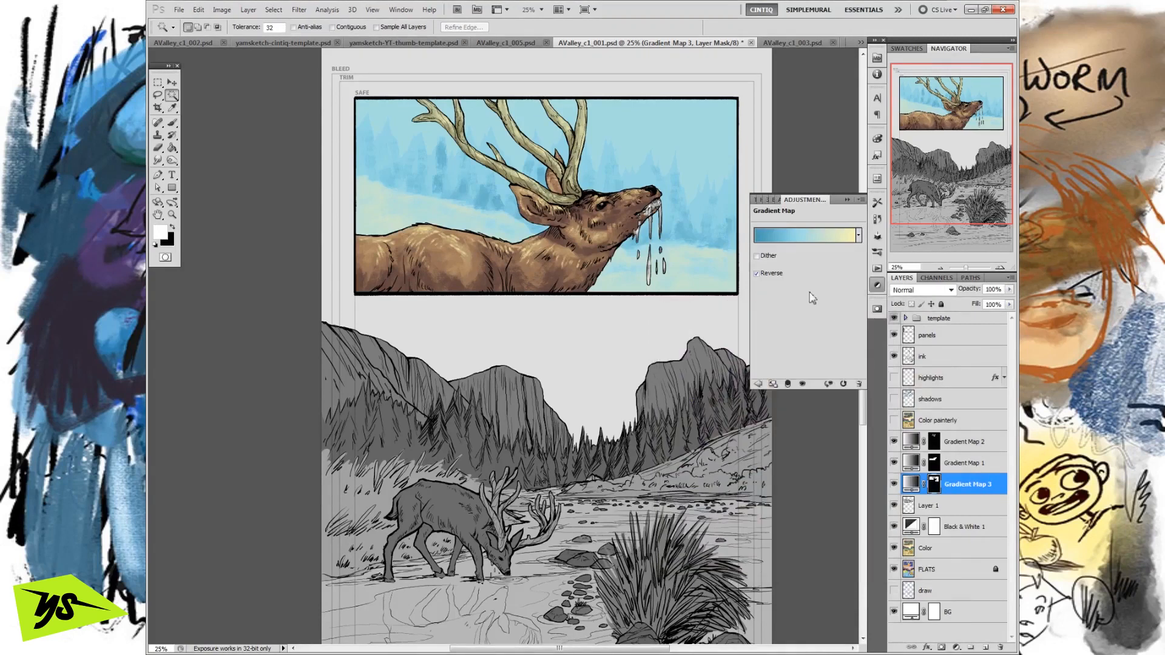
{"action": "left_click", "coordinate": [757, 273]}
Step: Set the first stop of the background gradient, at the dark end, to a dark teal green
{"action": "left_click", "coordinate": [811, 237]}
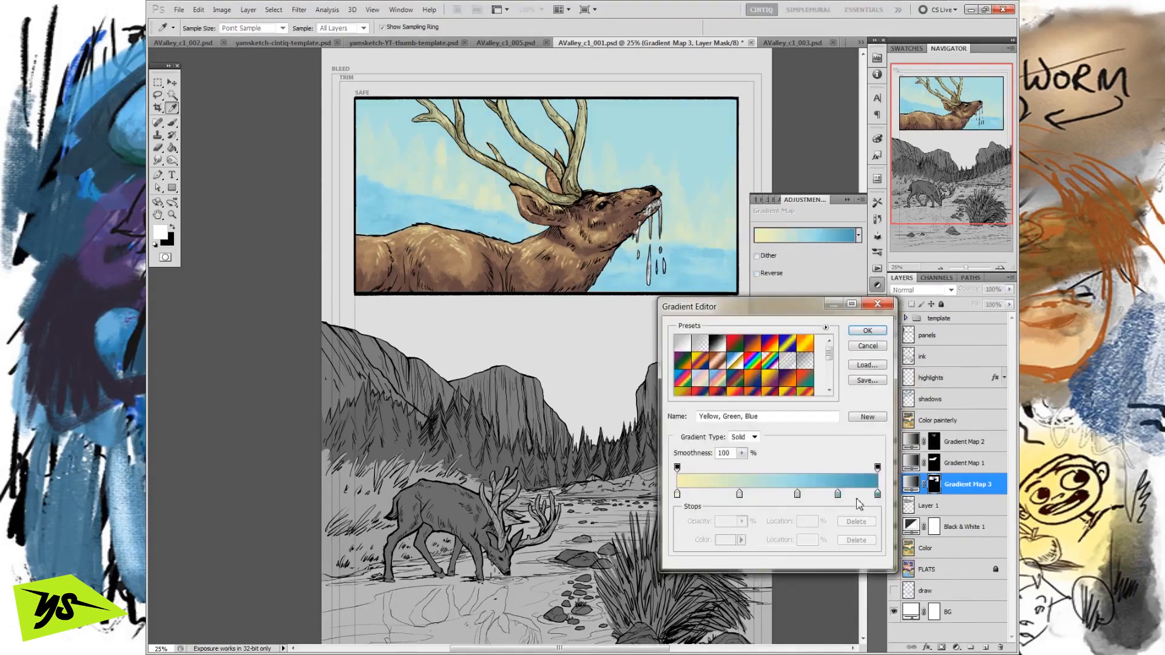
{"action": "left_click", "coordinate": [878, 494]}
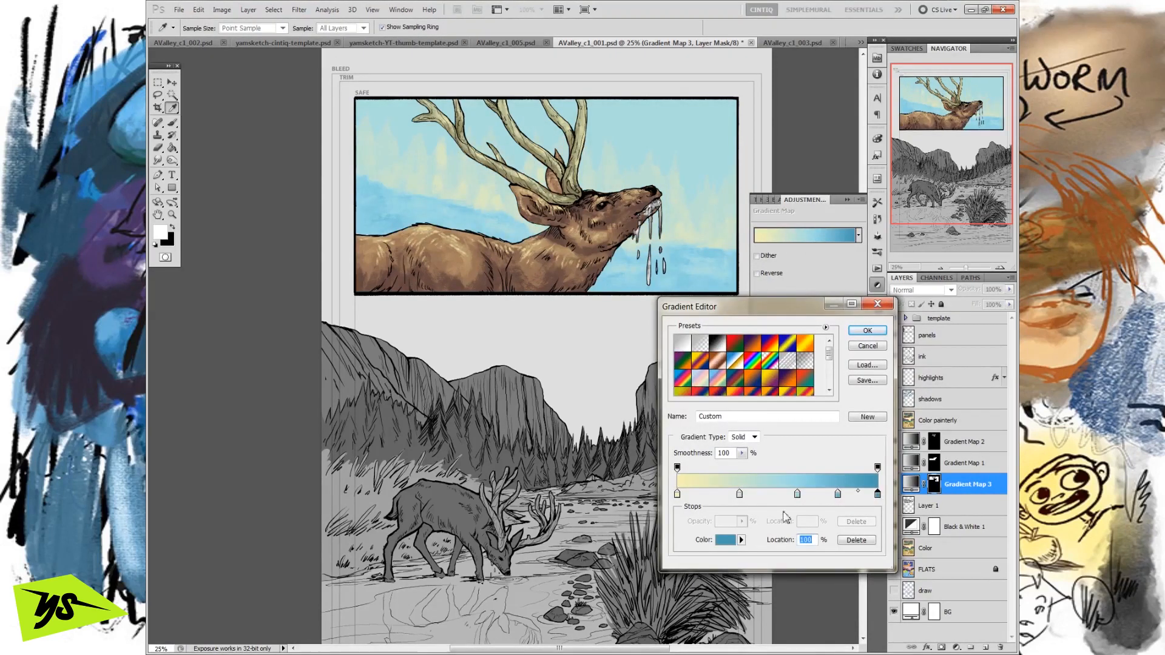
{"action": "left_click", "coordinate": [678, 494]}
{"action": "left_click", "coordinate": [739, 539]}
{"action": "left_click_drag", "start_coordinate": [832, 469], "coordinate": [833, 479]}
{"action": "left_click_drag", "start_coordinate": [804, 481], "coordinate": [761, 494]}
{"action": "left_click", "coordinate": [901, 397]}
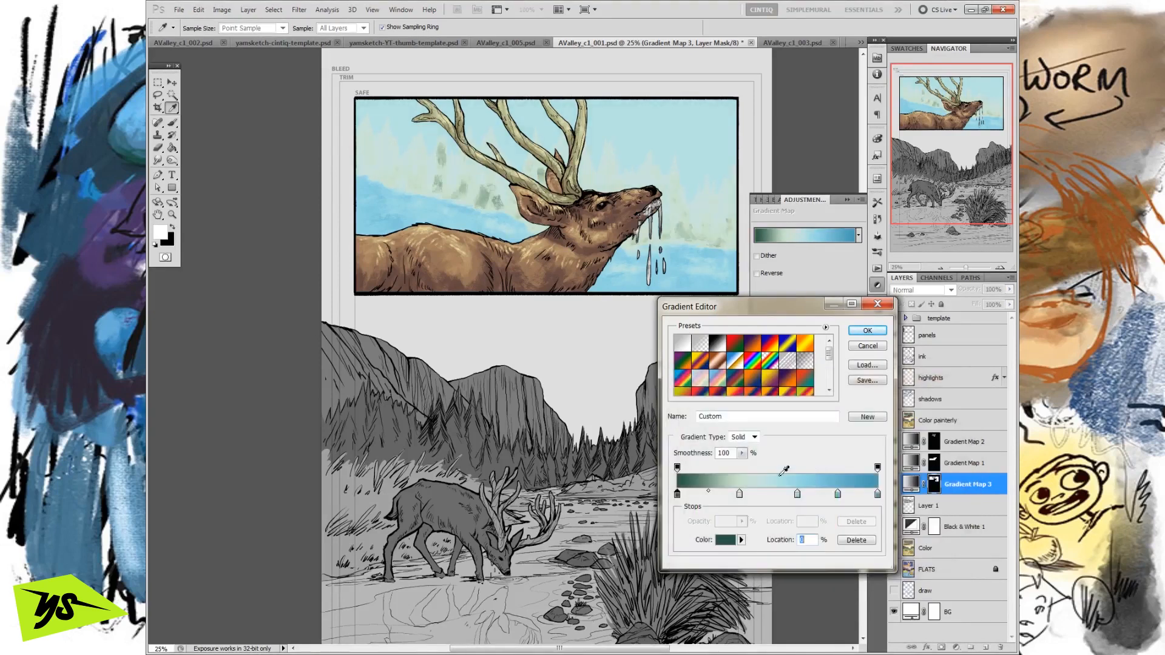
Step: Reduce the background gradient to four stops, with blue middle stops at 27% and roughly 63%
{"action": "left_click_drag", "start_coordinate": [740, 495], "coordinate": [803, 496]}
{"action": "left_click", "coordinate": [799, 494]}
{"action": "left_click", "coordinate": [731, 495]}
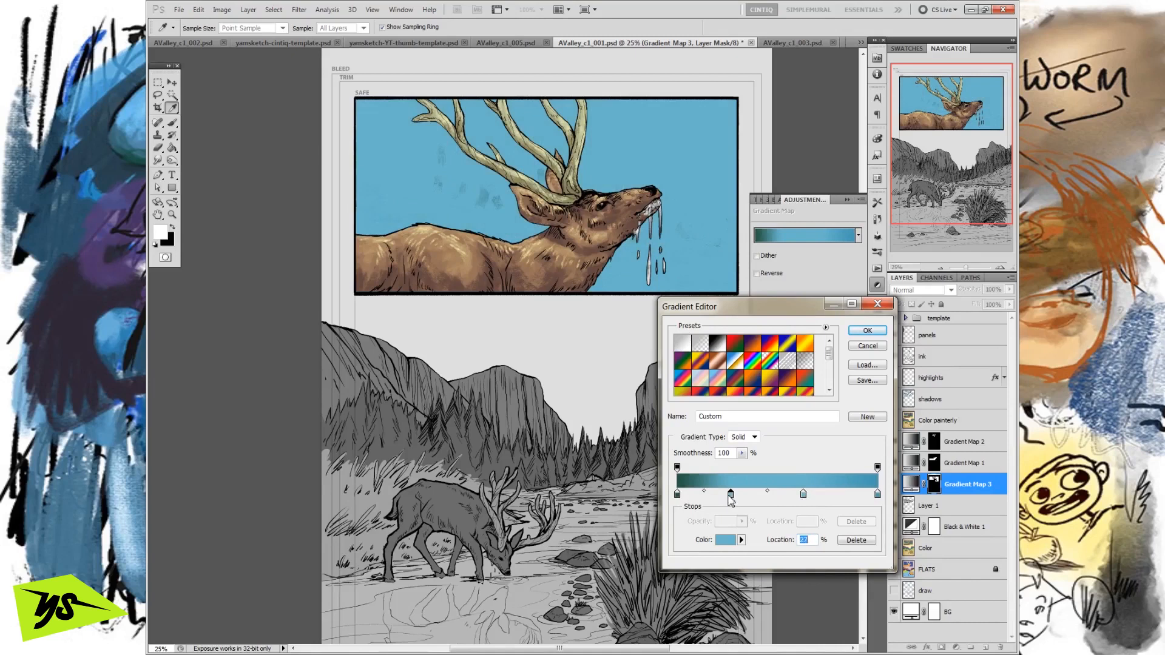
Step: Set the background gradient's 27% stop to dark green 254c43
{"action": "left_click", "coordinate": [728, 541]}
{"action": "left_click_drag", "start_coordinate": [833, 484], "coordinate": [753, 497]}
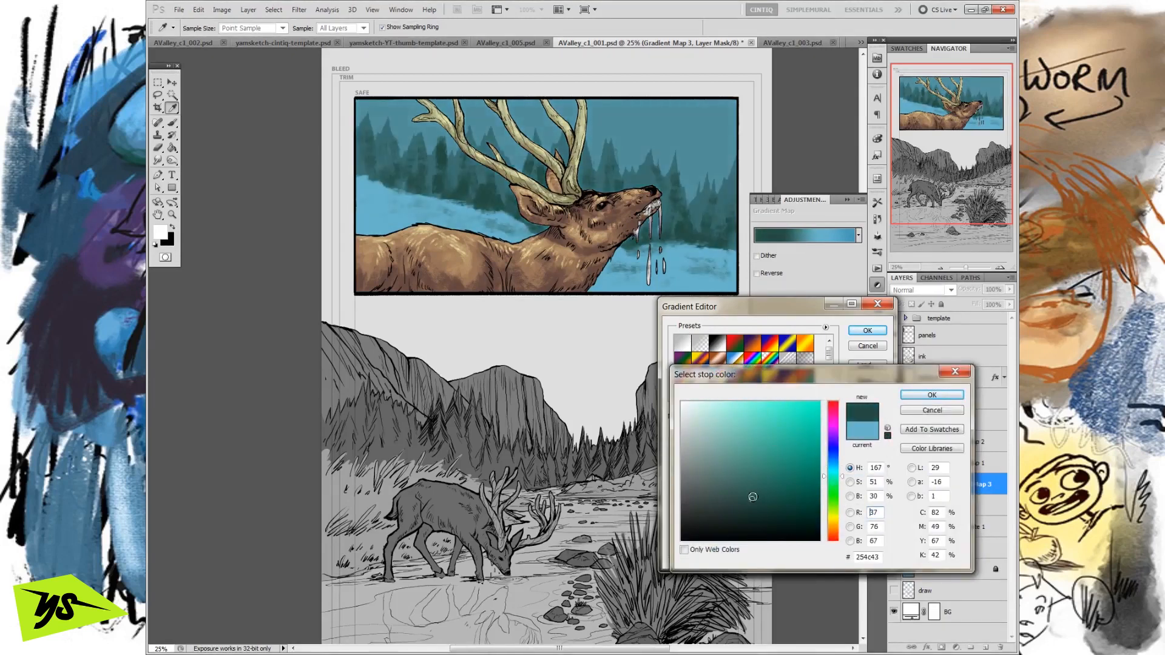
{"action": "left_click", "coordinate": [926, 395]}
Step: Set the background gradient's blue middle stop at roughly 63% to purple a380b2
{"action": "left_click", "coordinate": [803, 494]}
{"action": "left_click", "coordinate": [725, 540]}
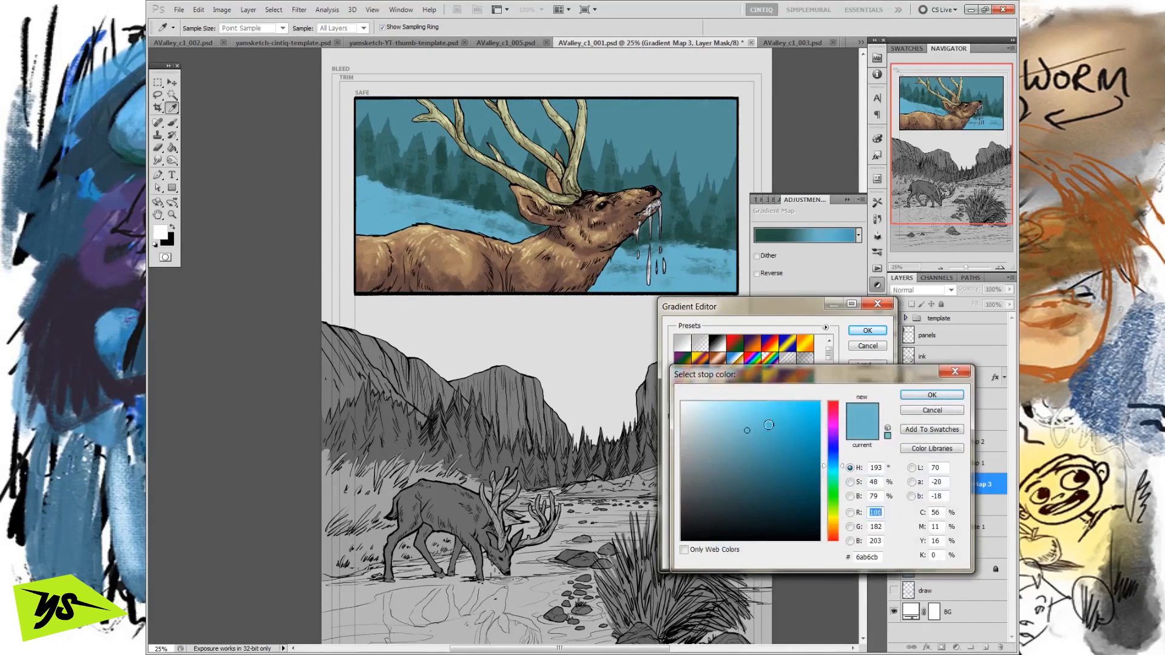
{"action": "left_click", "coordinate": [833, 437]}
{"action": "left_click_drag", "start_coordinate": [834, 452], "coordinate": [830, 450]}
{"action": "left_click_drag", "start_coordinate": [743, 442], "coordinate": [723, 443]}
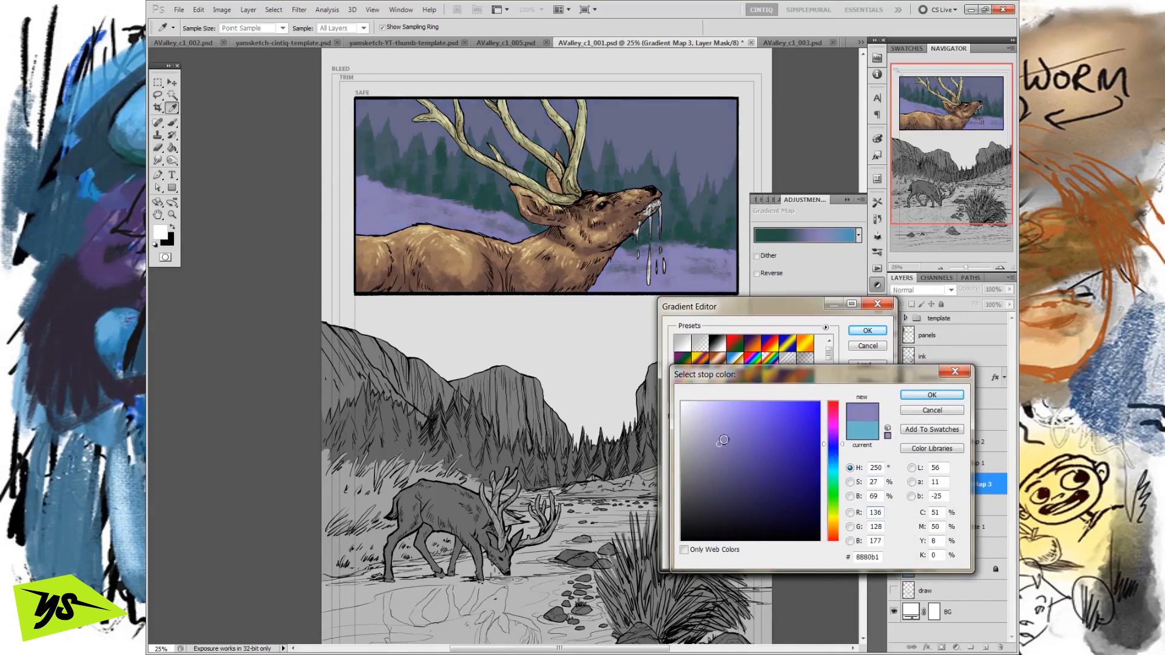
{"action": "left_click", "coordinate": [834, 432]}
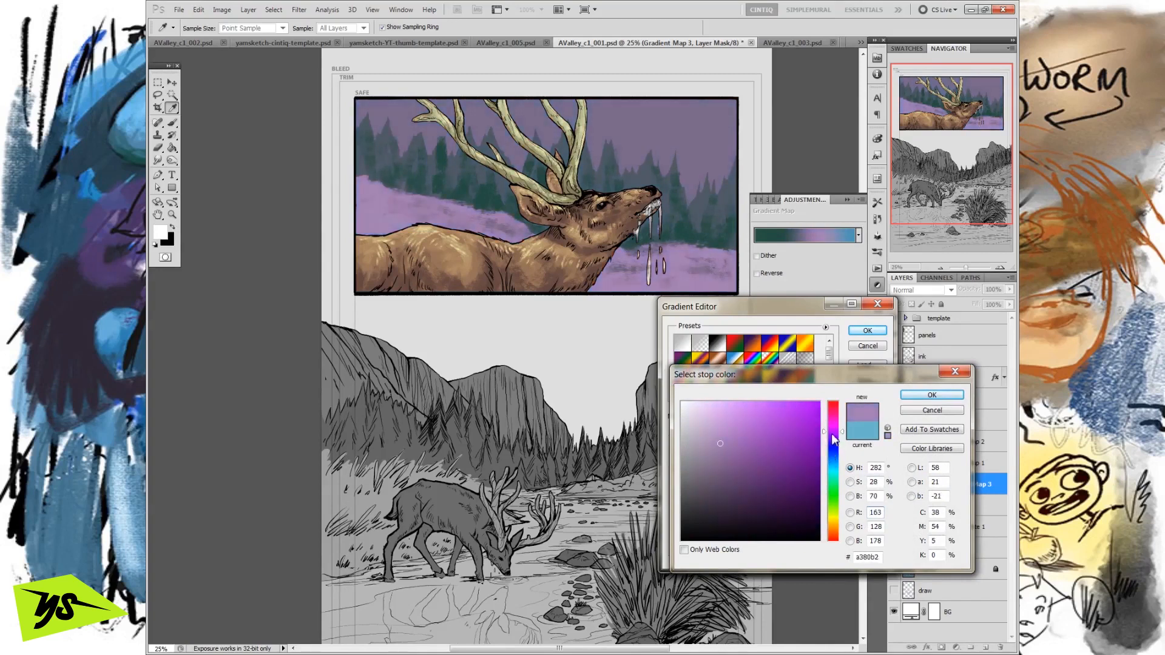
{"action": "left_click", "coordinate": [927, 395]}
Step: Add a light green stop at 77% in the background gradient, between the purple and blue stops
{"action": "left_click_drag", "start_coordinate": [804, 497], "coordinate": [793, 498]}
{"action": "left_click_drag", "start_coordinate": [791, 496], "coordinate": [835, 504]}
{"action": "left_click", "coordinate": [724, 540]}
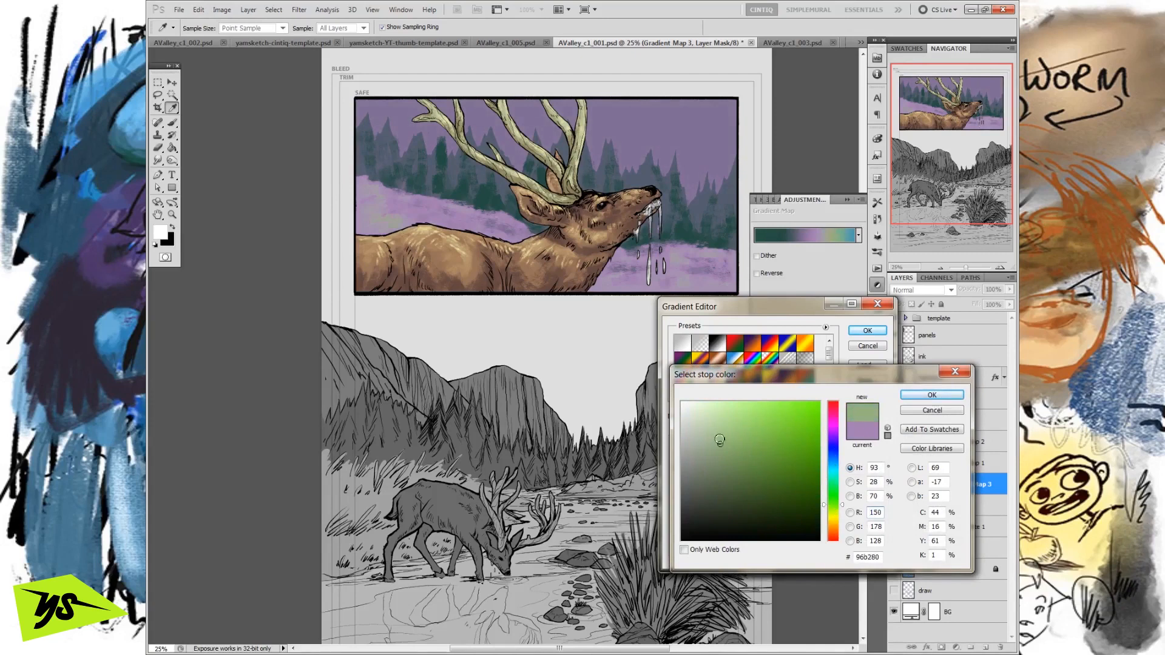
{"action": "left_click", "coordinate": [726, 433]}
{"action": "left_click", "coordinate": [832, 496]}
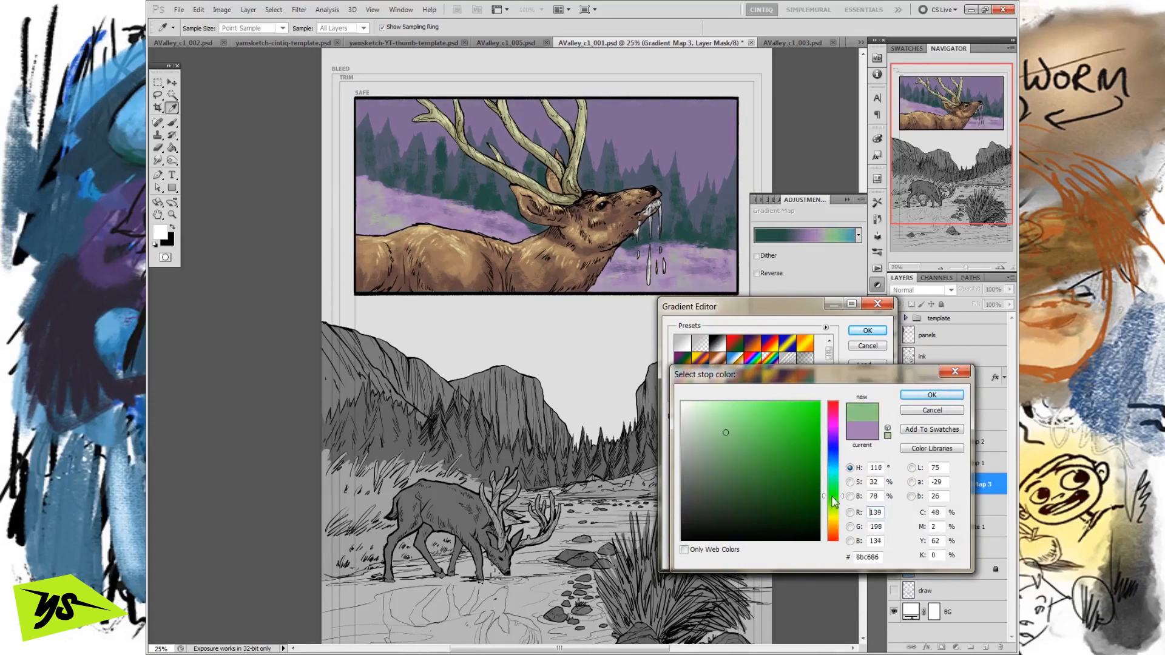
{"action": "left_click", "coordinate": [738, 423]}
{"action": "key", "text": "Return"}
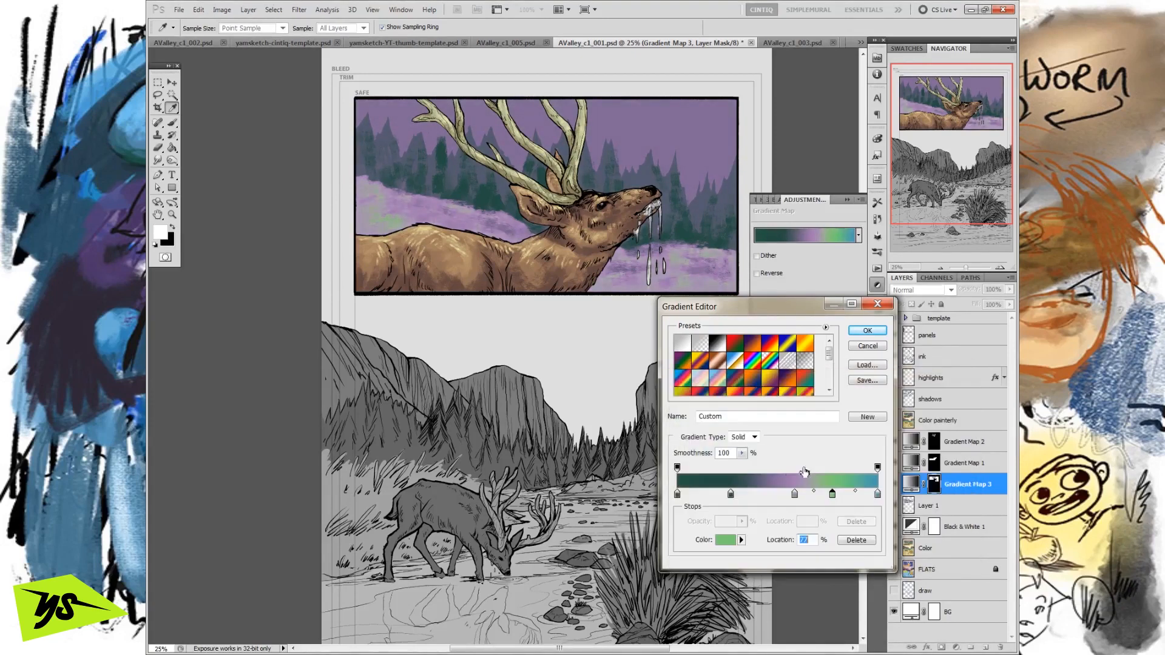
Step: Remove the purple stop from the background gradient after trying it at 51%, and place the green stop at 79%
{"action": "mouse_move", "coordinate": [794, 494]}
{"action": "left_mouse_down"}
{"action": "mouse_move", "coordinate": [756, 495]}
{"action": "mouse_move", "coordinate": [833, 498]}
{"action": "mouse_move", "coordinate": [780, 502]}
{"action": "left_mouse_up"}
{"action": "left_click", "coordinate": [775, 499]}
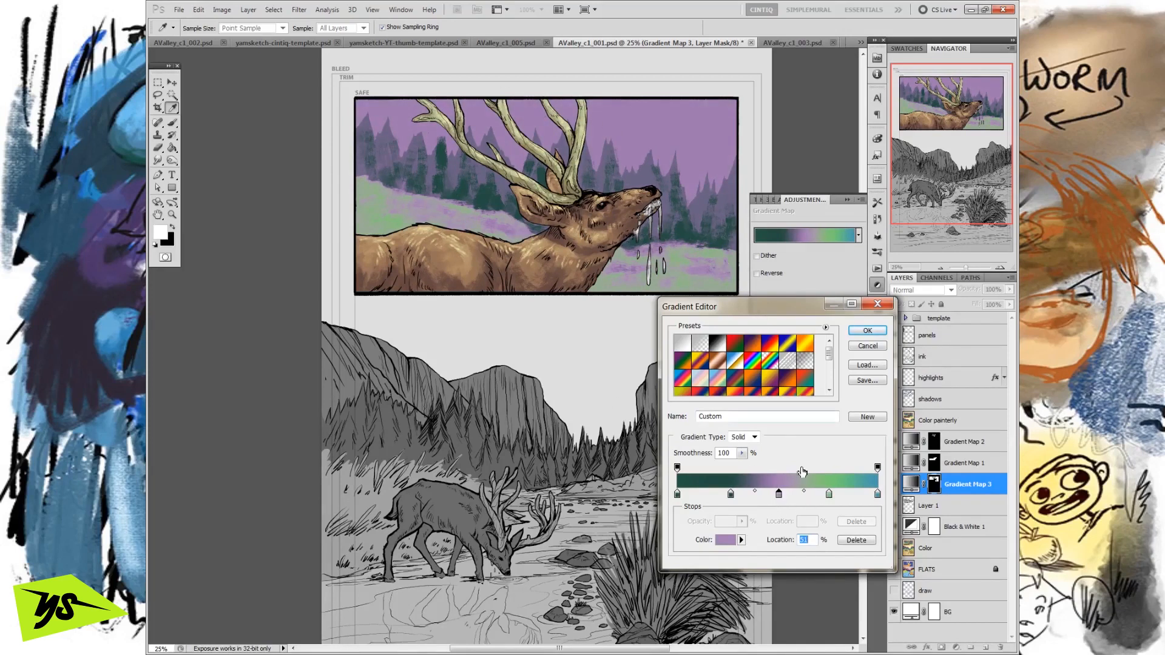
{"action": "mouse_move", "coordinate": [782, 502]}
{"action": "left_mouse_down"}
{"action": "mouse_move", "coordinate": [780, 513]}
{"action": "mouse_move", "coordinate": [802, 504]}
{"action": "left_mouse_up"}
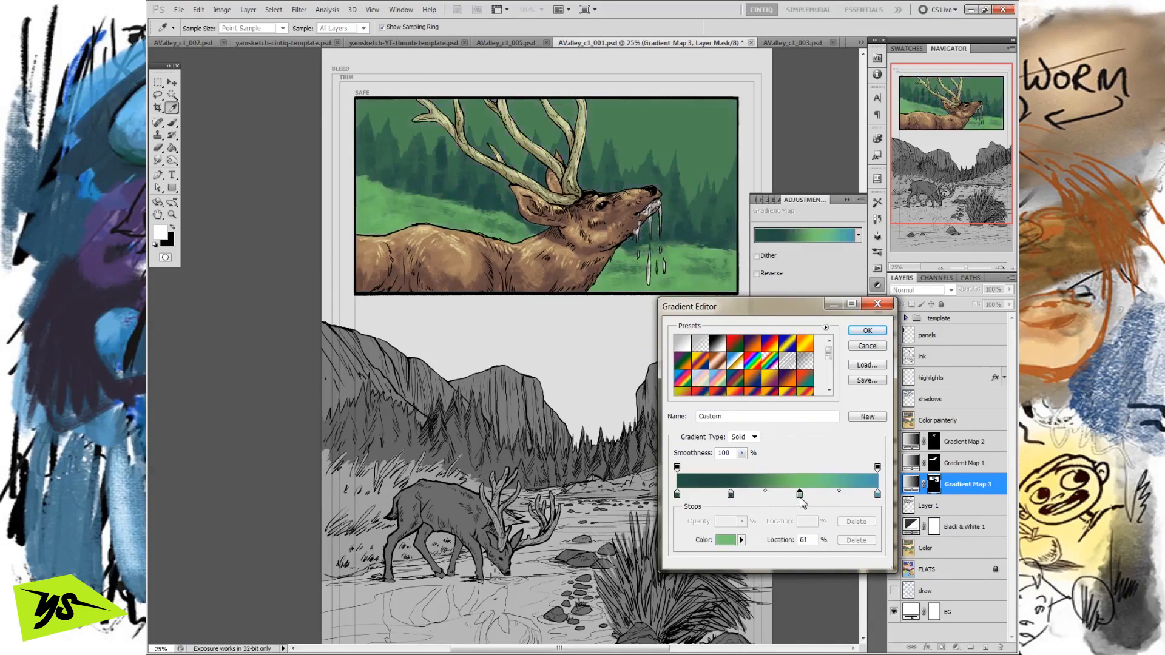
{"action": "left_click_drag", "start_coordinate": [878, 496], "coordinate": [849, 495]}
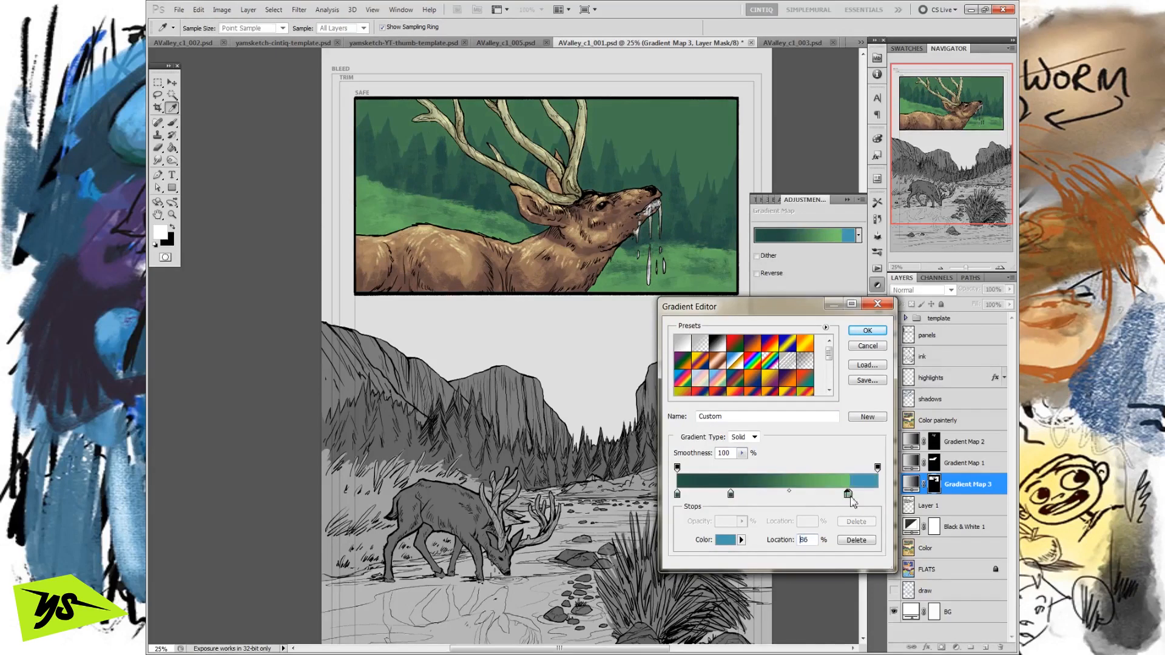
{"action": "left_click_drag", "start_coordinate": [802, 497], "coordinate": [836, 498]}
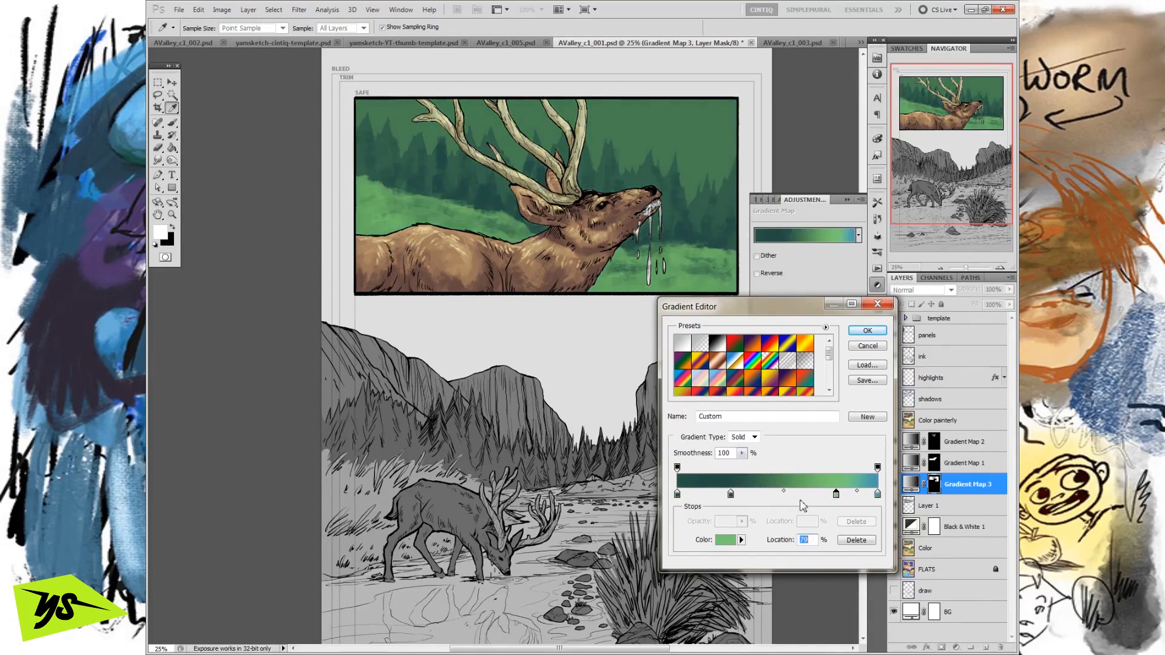
Step: Try an extra middle stop in the background gradient with blue 7687c8, and discard the color
{"action": "left_click", "coordinate": [785, 496]}
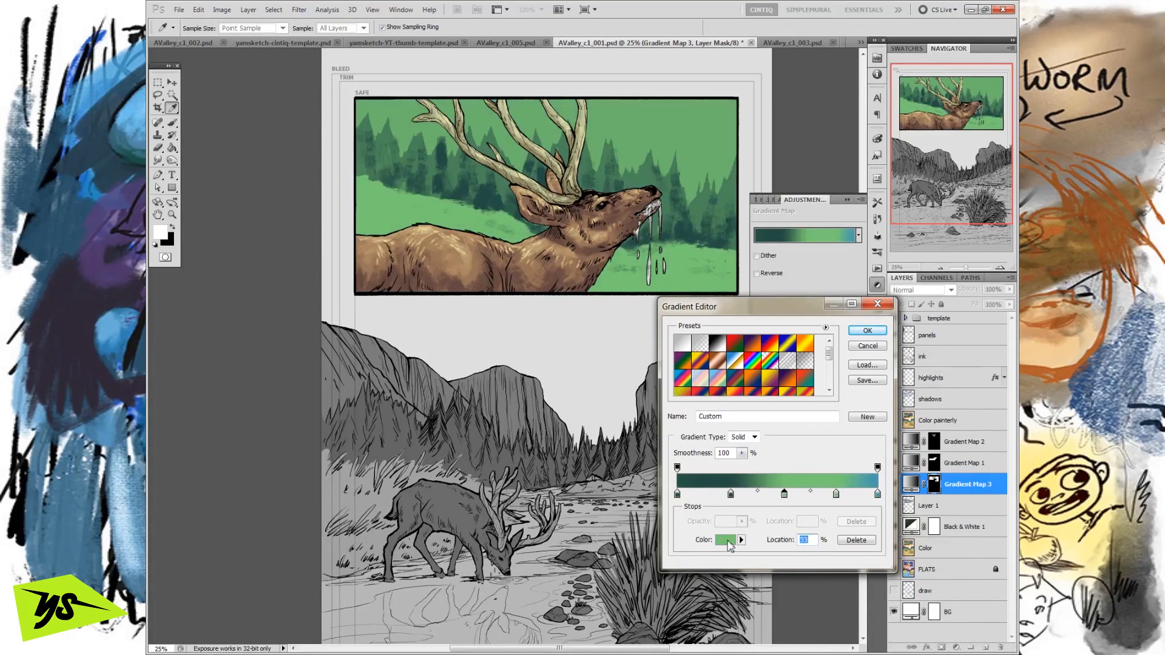
{"action": "left_click", "coordinate": [726, 540]}
{"action": "left_click", "coordinate": [834, 453]}
{"action": "left_click", "coordinate": [739, 442]}
{"action": "mouse_move", "coordinate": [733, 441]}
{"action": "left_mouse_down"}
{"action": "mouse_move", "coordinate": [739, 459]}
{"action": "mouse_move", "coordinate": [740, 433]}
{"action": "left_mouse_up"}
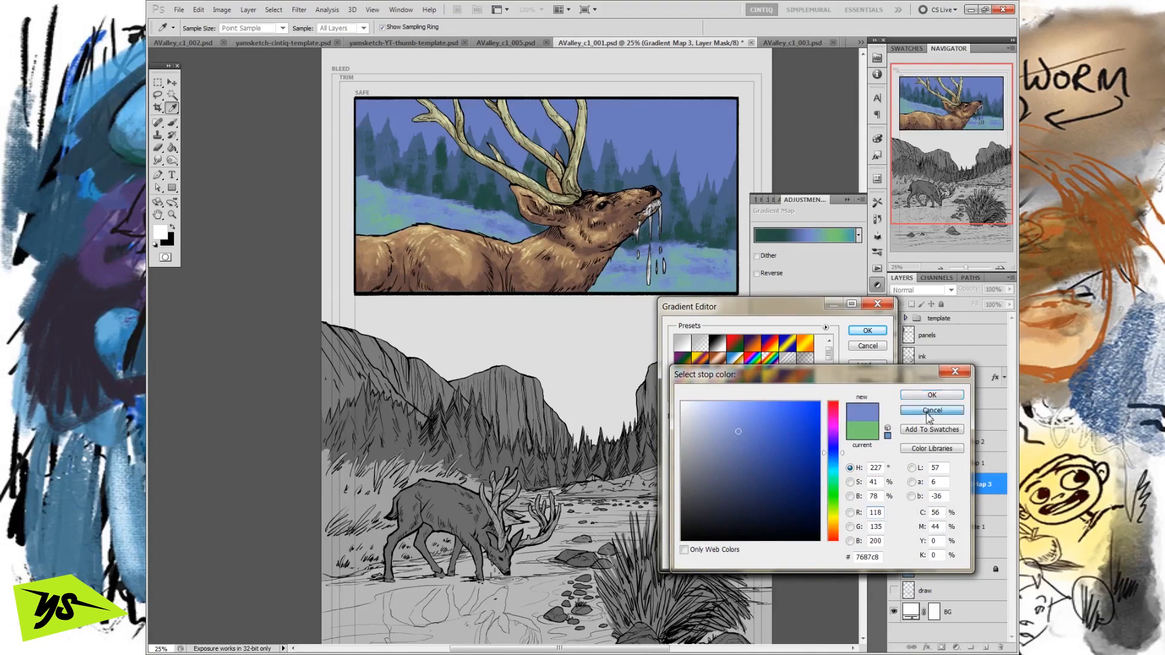
{"action": "left_click", "coordinate": [927, 411]}
Step: Reorder the background gradient with blue at 60% and light green at about 81%, apply it, and compare the panel without it
{"action": "left_click_drag", "start_coordinate": [731, 496], "coordinate": [798, 495]}
{"action": "left_click", "coordinate": [836, 494]}
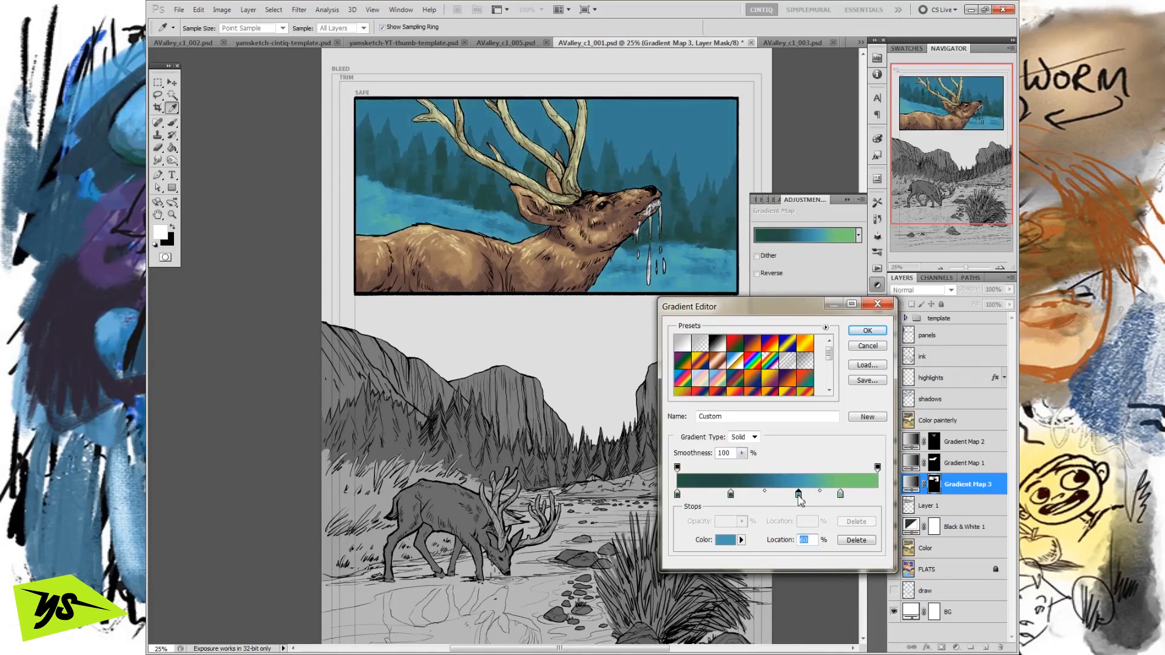
{"action": "left_click", "coordinate": [868, 331]}
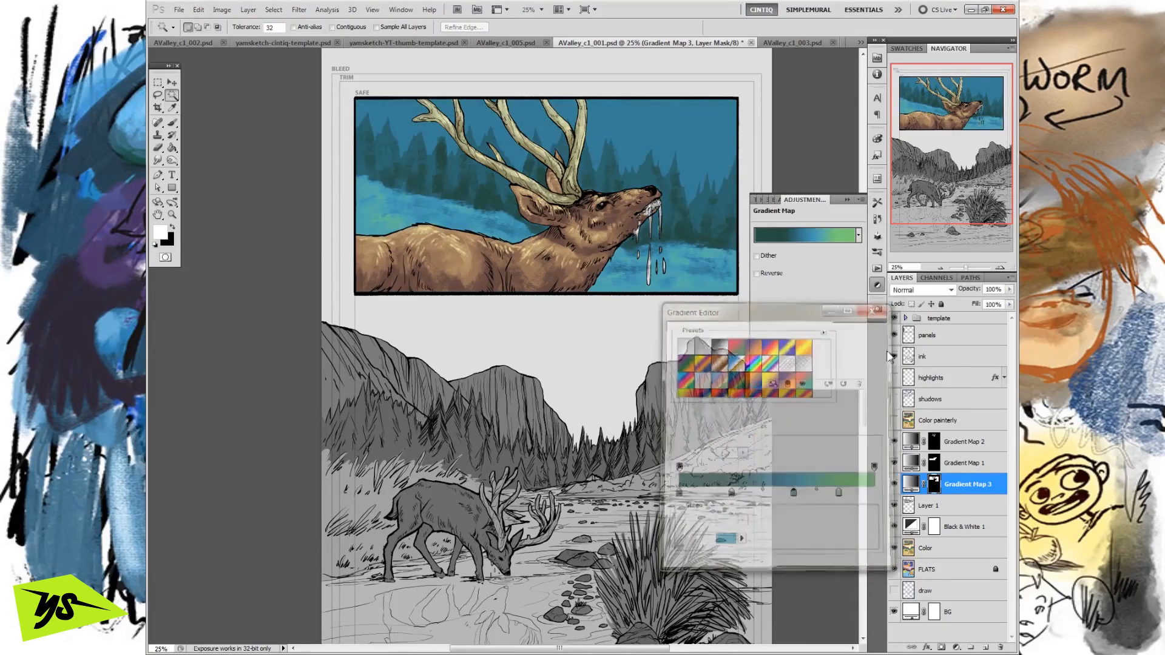
{"action": "left_click", "coordinate": [895, 485]}
{"action": "left_click", "coordinate": [895, 485]}
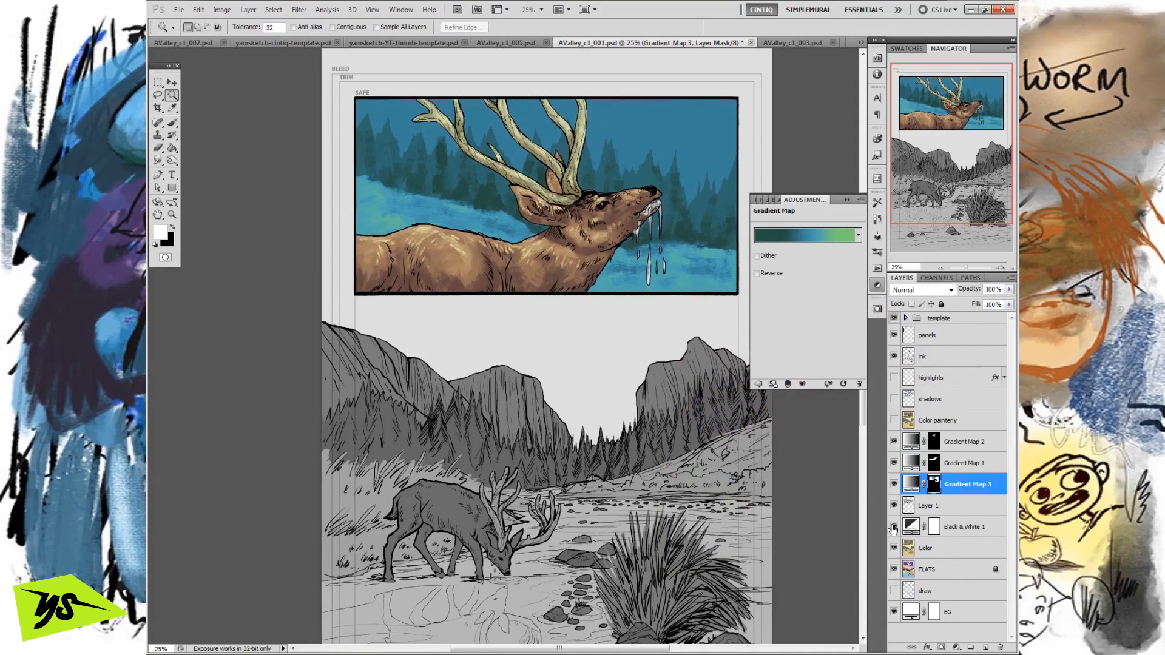
Step: Select the upper panel's ground area by color from the Color layer, and subtract the lower scene with the Lasso
{"action": "left_click", "coordinate": [950, 551]}
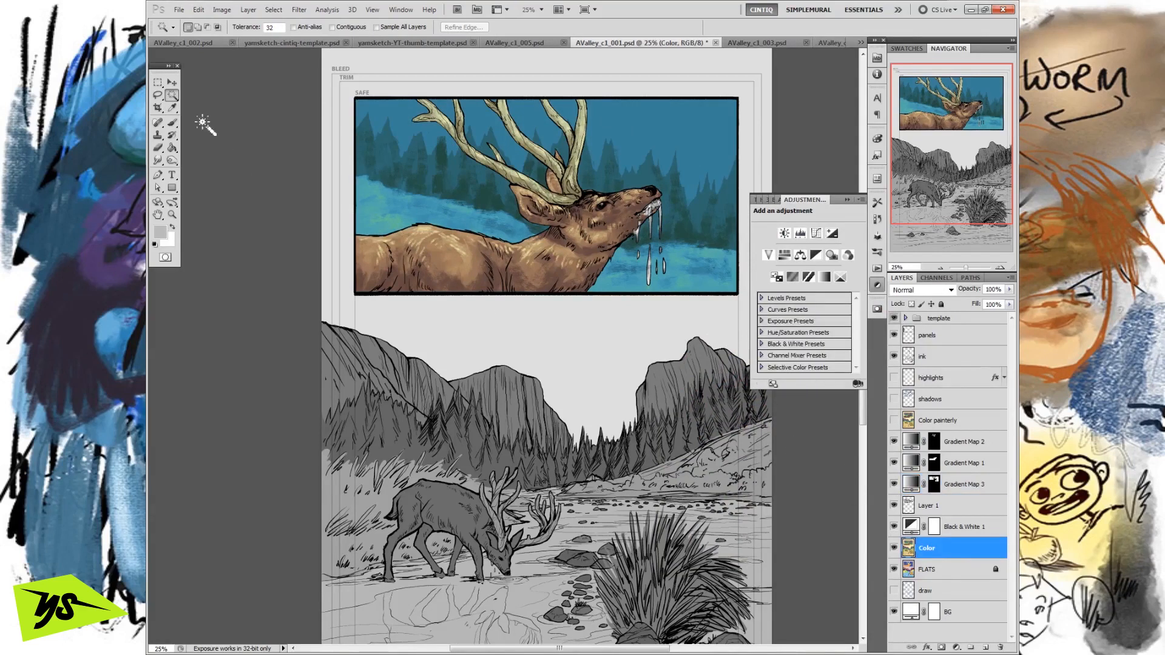
{"action": "left_click", "coordinate": [686, 319]}
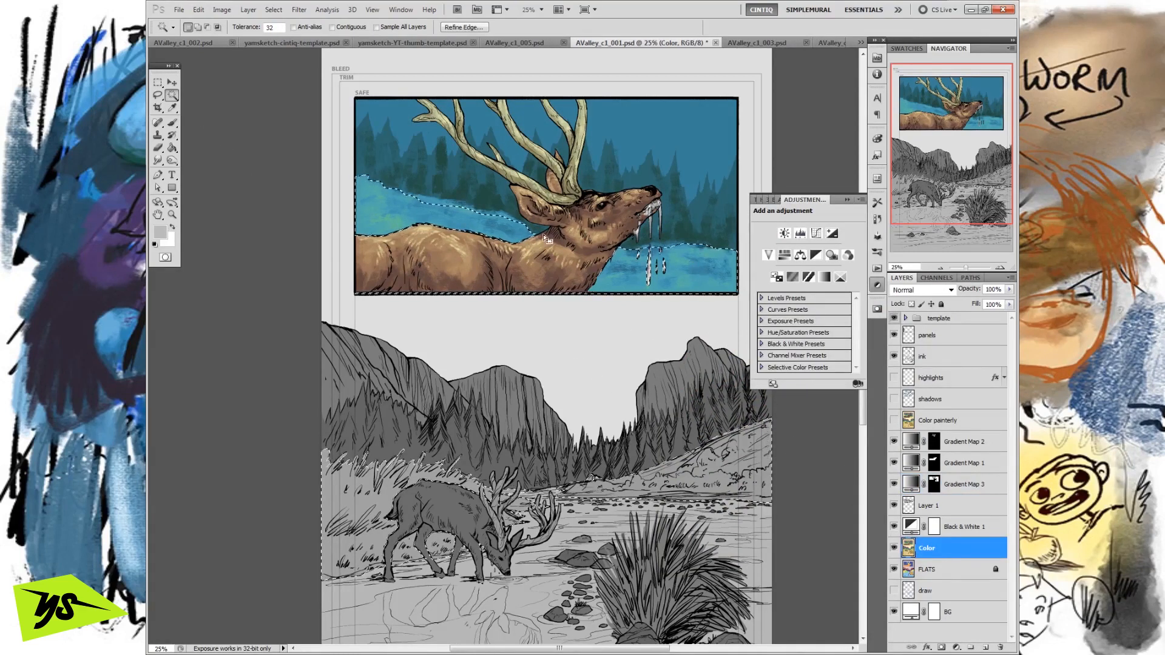
{"action": "key", "text": "l"}
{"action": "left_click", "coordinate": [207, 27]}
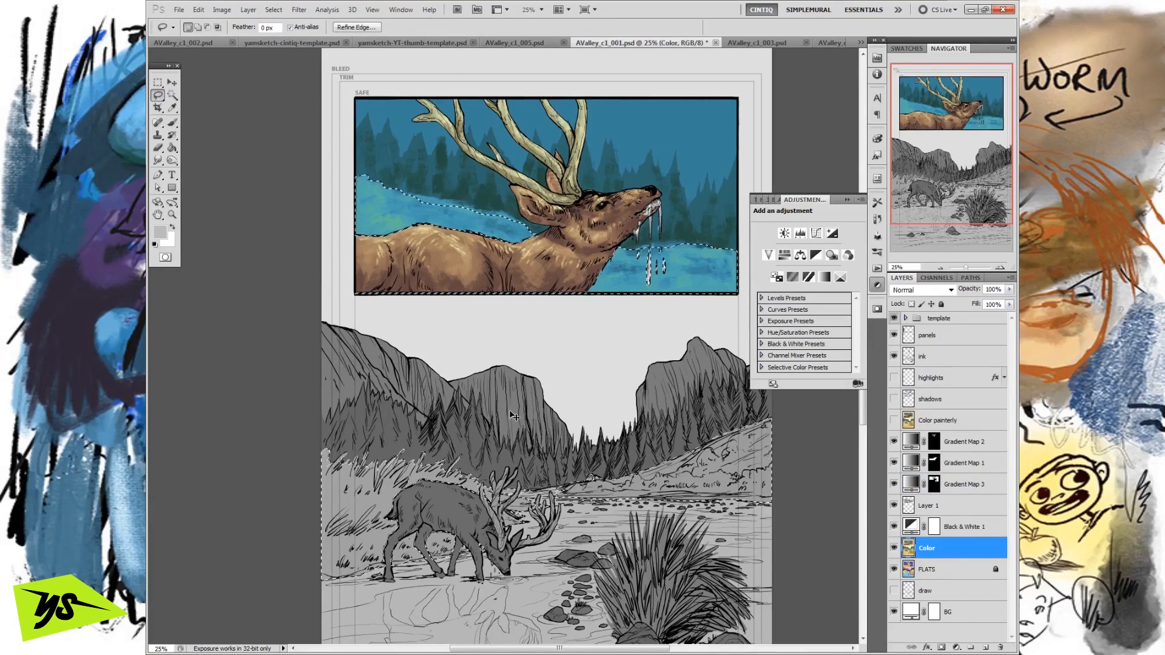
{"action": "mouse_move", "coordinate": [365, 386]}
{"action": "left_mouse_down"}
{"action": "mouse_move", "coordinate": [772, 401]}
{"action": "mouse_move", "coordinate": [772, 638]}
{"action": "mouse_move", "coordinate": [325, 419]}
{"action": "left_mouse_up"}
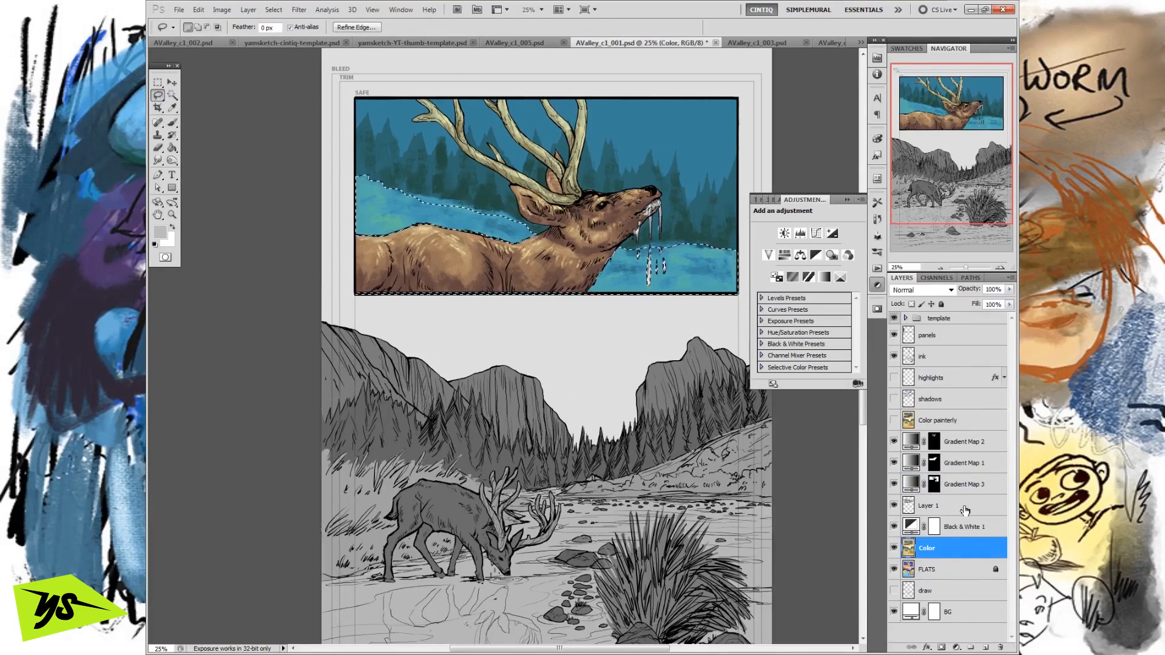
Step: Add a Gradient Map for the selected ground above Gradient Map 3, using the Brown, Tan, Beige preset
{"action": "left_click", "coordinate": [960, 482]}
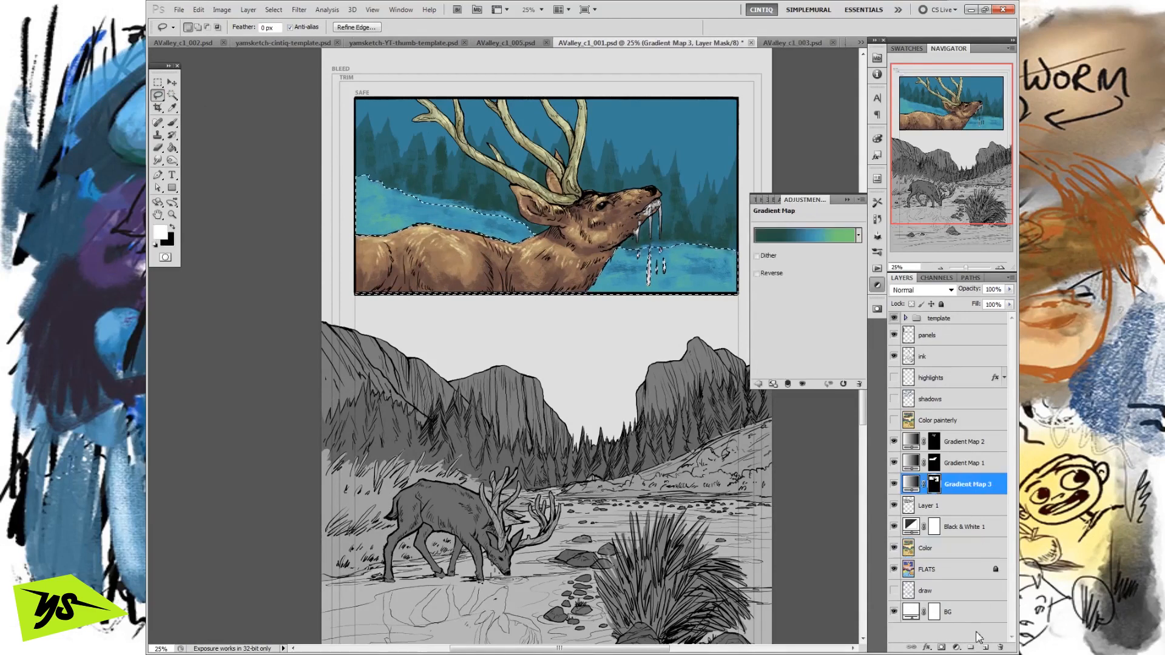
{"action": "left_click", "coordinate": [957, 647]}
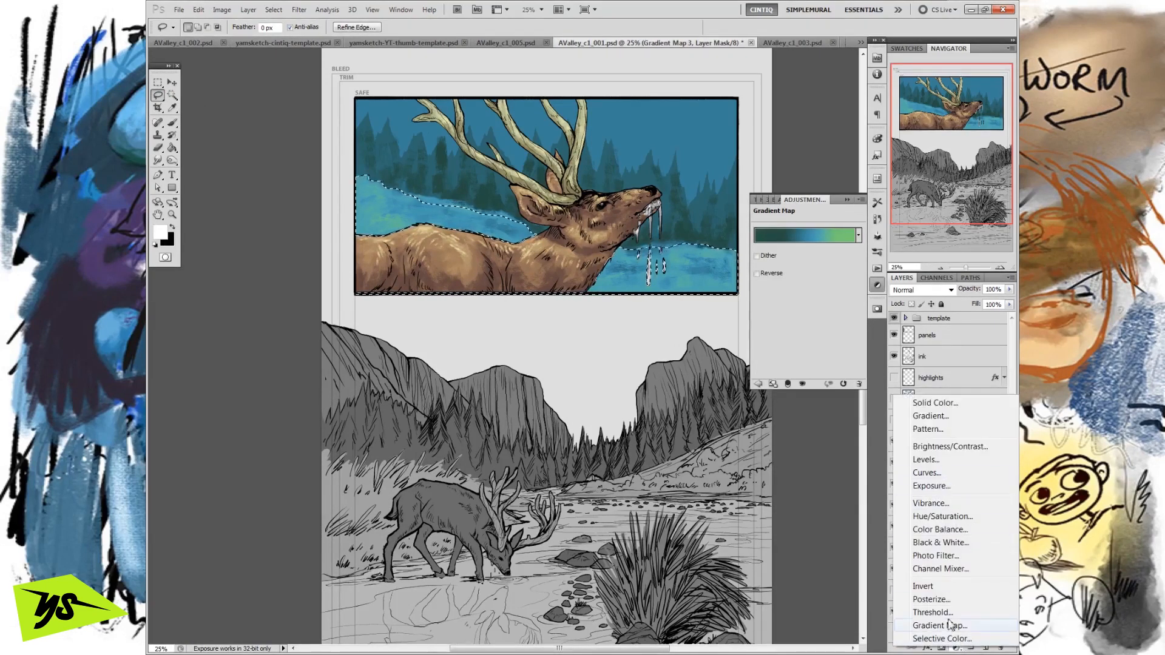
{"action": "left_click", "coordinate": [950, 626]}
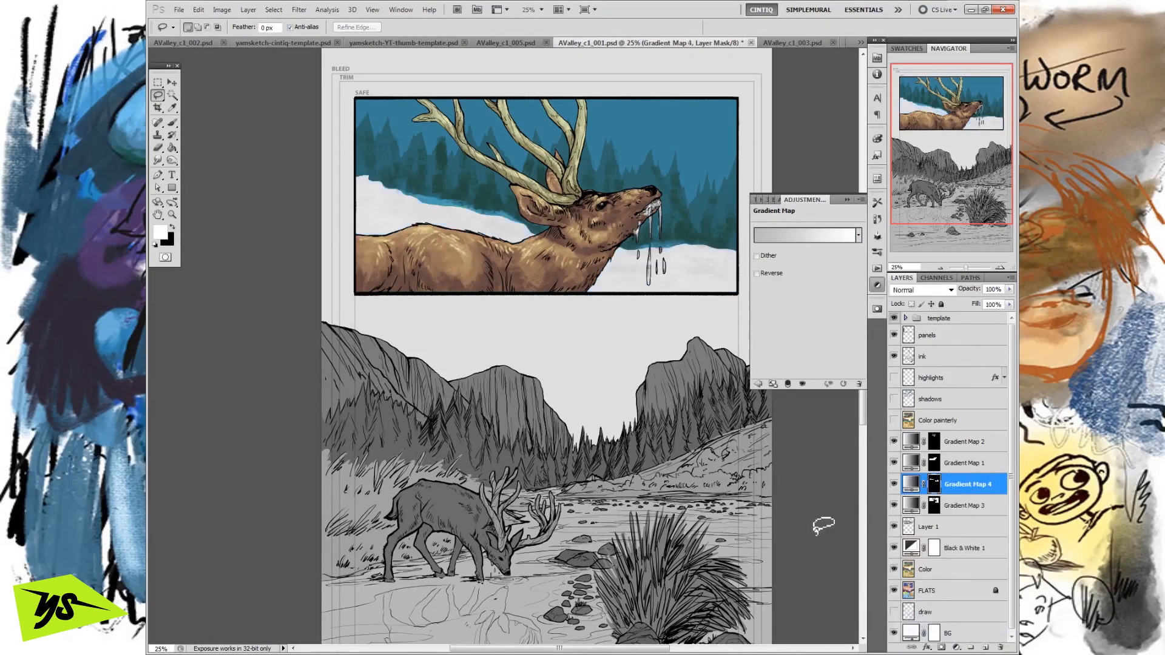
{"action": "left_click", "coordinate": [808, 235]}
{"action": "scroll", "coordinate": [833, 364], "scroll_direction": "down", "scroll_amount": 2}
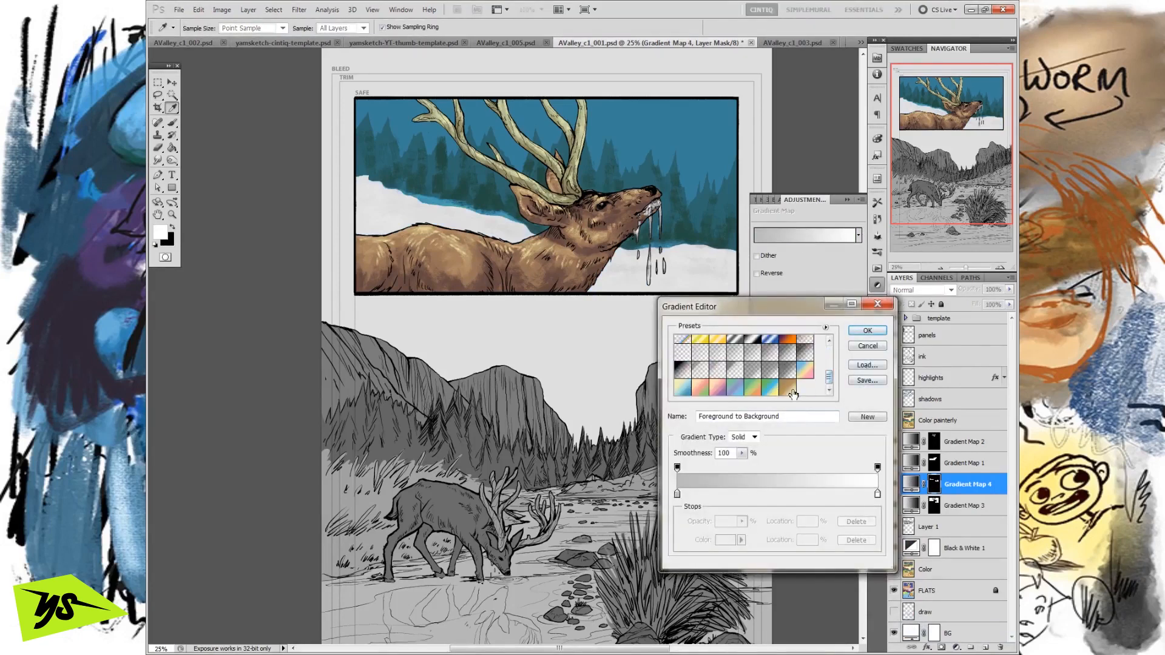
{"action": "left_click", "coordinate": [788, 391]}
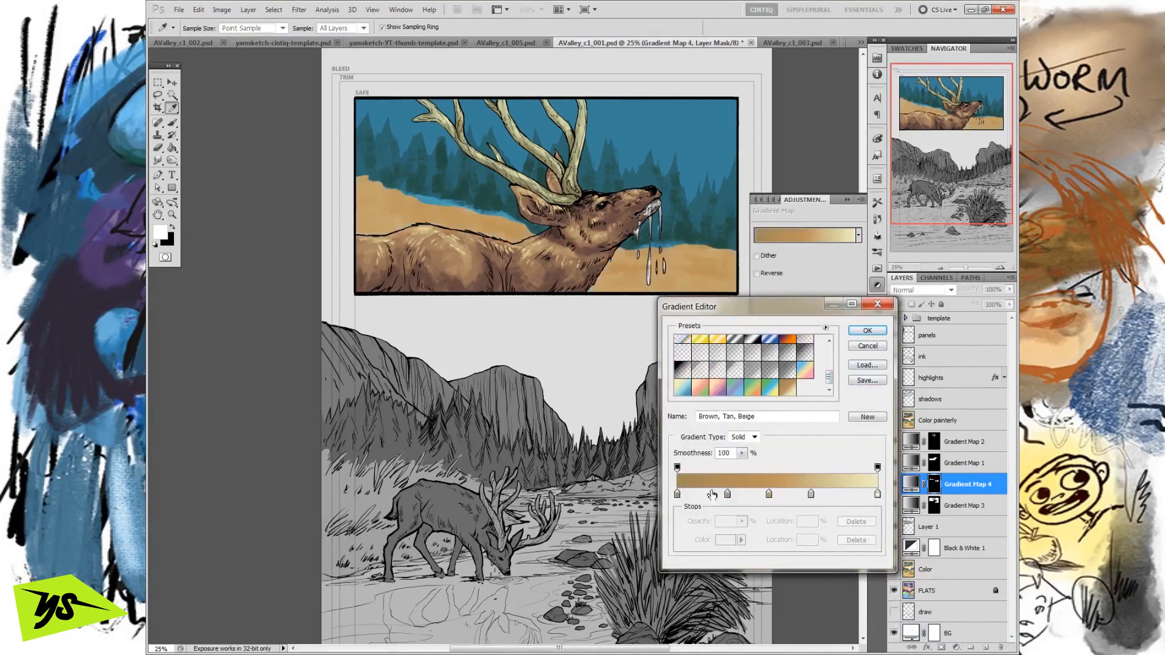
Step: Remove the middle stops from the ground gradient and set its dark end stop to olive green 52603b
{"action": "left_click_drag", "start_coordinate": [810, 495], "coordinate": [772, 518]}
{"action": "left_click", "coordinate": [677, 494]}
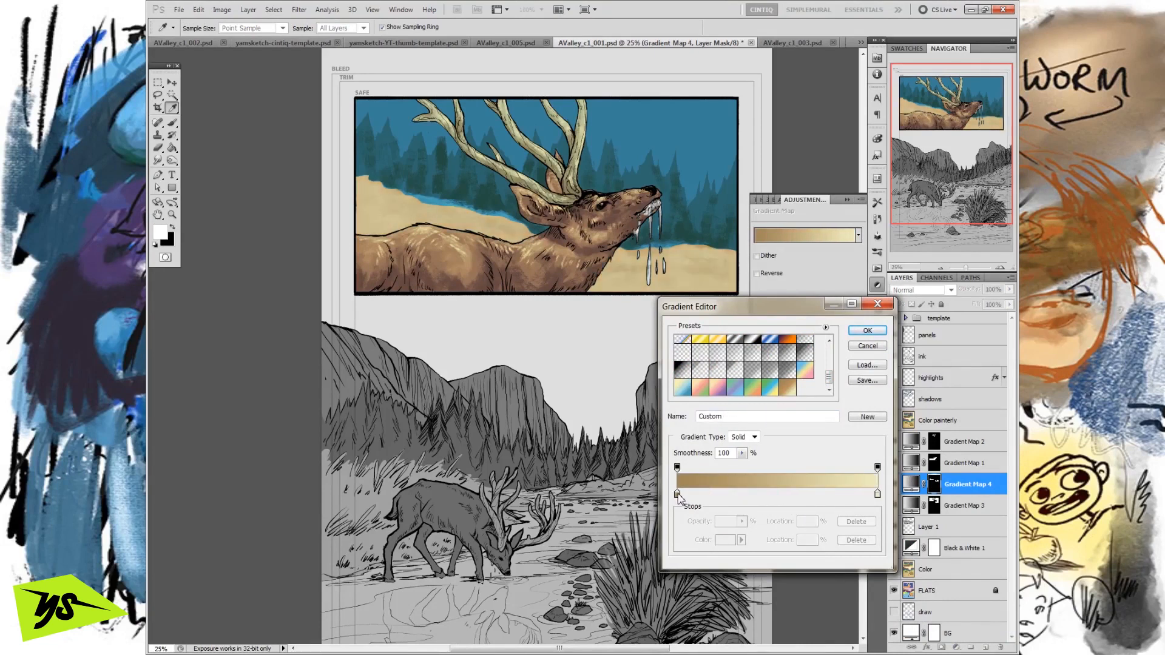
{"action": "left_click", "coordinate": [727, 540]}
{"action": "left_click_drag", "start_coordinate": [835, 517], "coordinate": [835, 509]}
{"action": "left_click", "coordinate": [730, 456]}
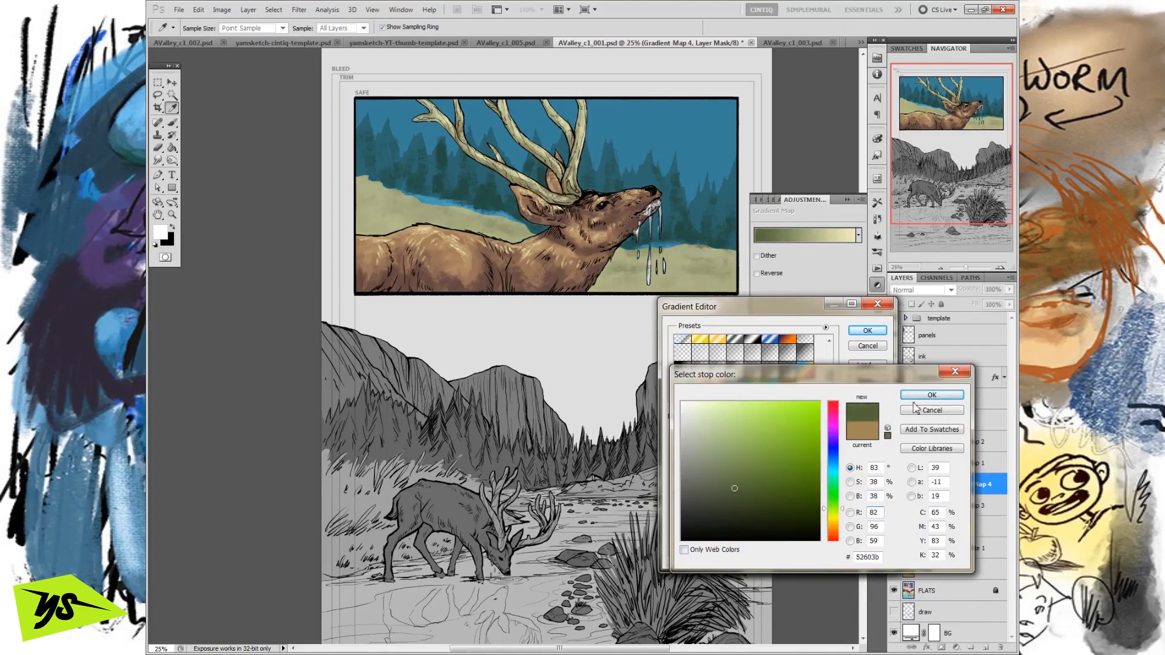
{"action": "key", "text": "Return"}
Step: Set the light end stop of the ground gradient to a yellow-green
{"action": "left_click", "coordinate": [878, 495]}
{"action": "left_click", "coordinate": [725, 539]}
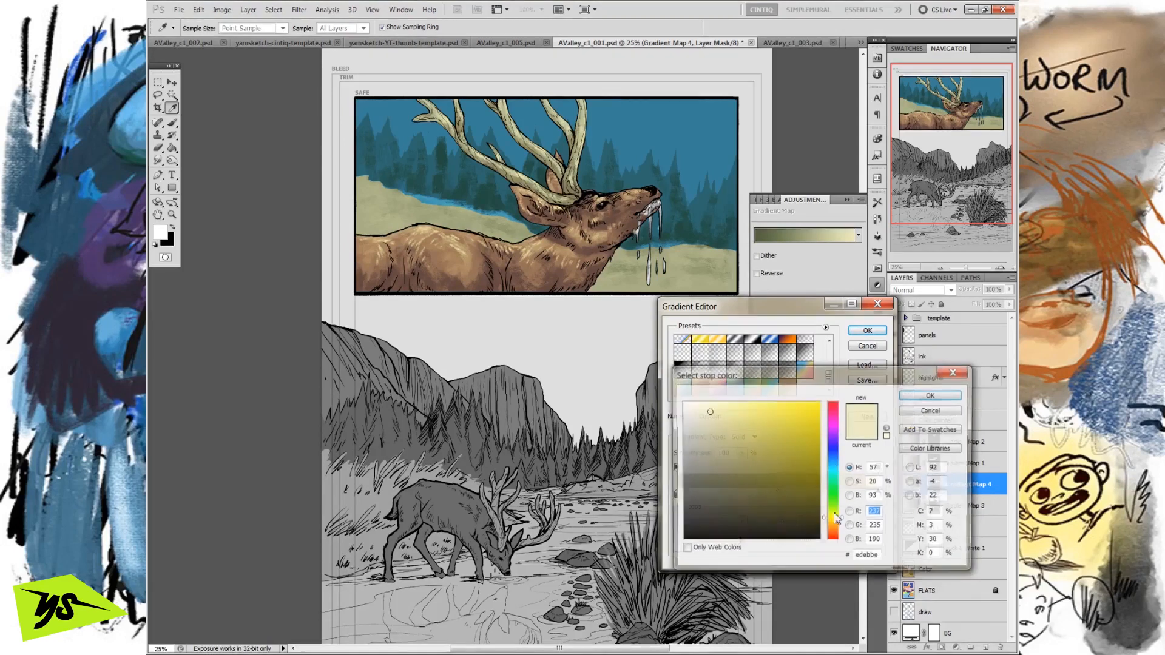
{"action": "mouse_move", "coordinate": [726, 430]}
{"action": "left_mouse_down"}
{"action": "mouse_move", "coordinate": [737, 456]}
{"action": "mouse_move", "coordinate": [755, 441]}
{"action": "left_mouse_up"}
{"action": "left_click", "coordinate": [917, 396]}
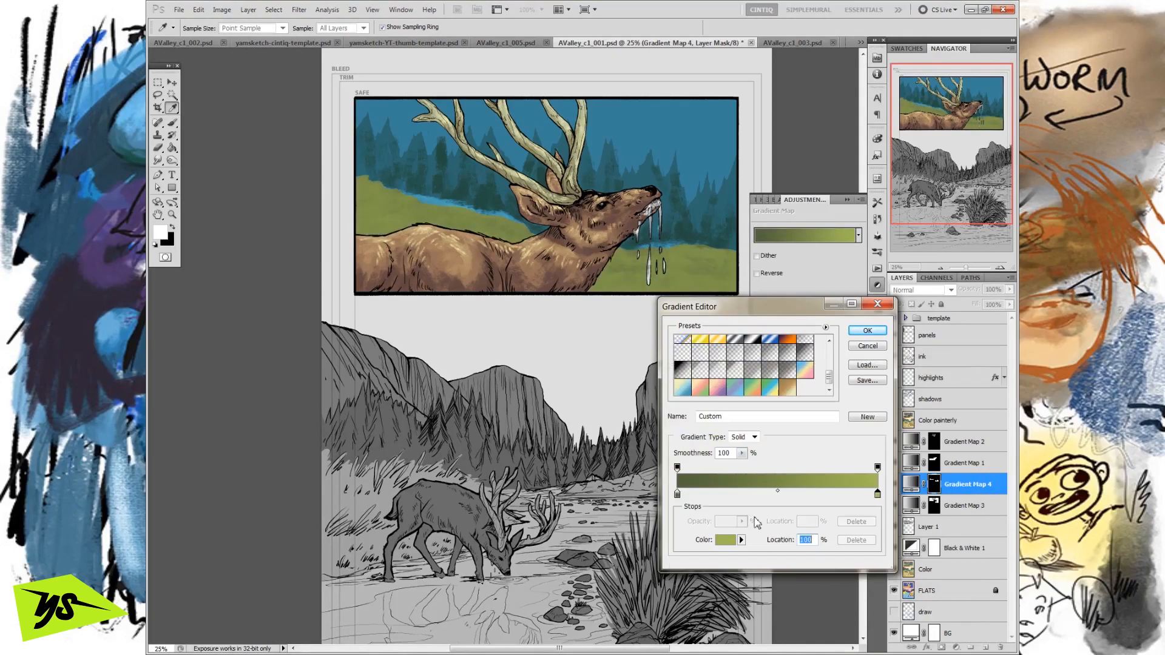
Step: Add a middle stop at about 31% in the ground gradient and color it tan brown, around 948c59
{"action": "left_click", "coordinate": [725, 540]}
{"action": "left_click_drag", "start_coordinate": [833, 511], "coordinate": [833, 519]}
{"action": "left_click", "coordinate": [739, 454]}
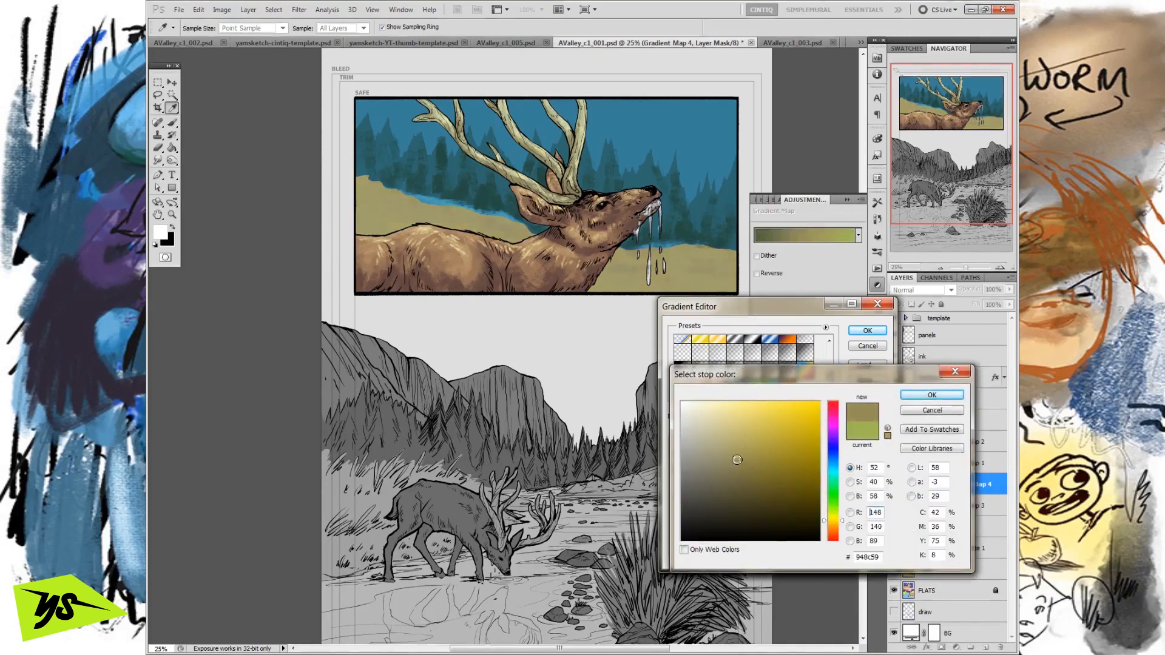
{"action": "left_click", "coordinate": [933, 395]}
Step: Add another middle stop to the ground gradient in muted green, around 7c9158, between the tan and yellow-green stops
{"action": "mouse_move", "coordinate": [767, 495]}
{"action": "left_mouse_down"}
{"action": "mouse_move", "coordinate": [747, 495]}
{"action": "mouse_move", "coordinate": [767, 494]}
{"action": "left_mouse_up"}
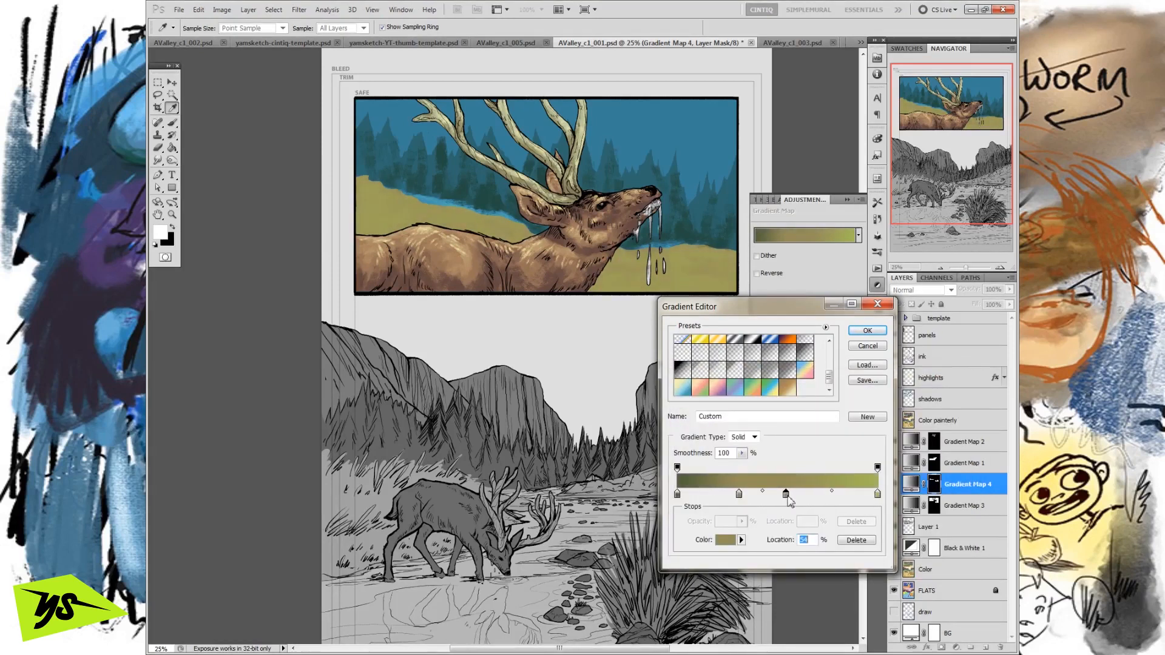
{"action": "left_click", "coordinate": [725, 540]}
{"action": "left_click_drag", "start_coordinate": [836, 520], "coordinate": [836, 509]}
{"action": "mouse_move", "coordinate": [766, 450]}
{"action": "left_mouse_down"}
{"action": "mouse_move", "coordinate": [759, 460]}
{"action": "mouse_move", "coordinate": [786, 466]}
{"action": "mouse_move", "coordinate": [736, 458]}
{"action": "mouse_move", "coordinate": [731, 439]}
{"action": "mouse_move", "coordinate": [746, 423]}
{"action": "mouse_move", "coordinate": [755, 457]}
{"action": "mouse_move", "coordinate": [736, 463]}
{"action": "left_mouse_up"}
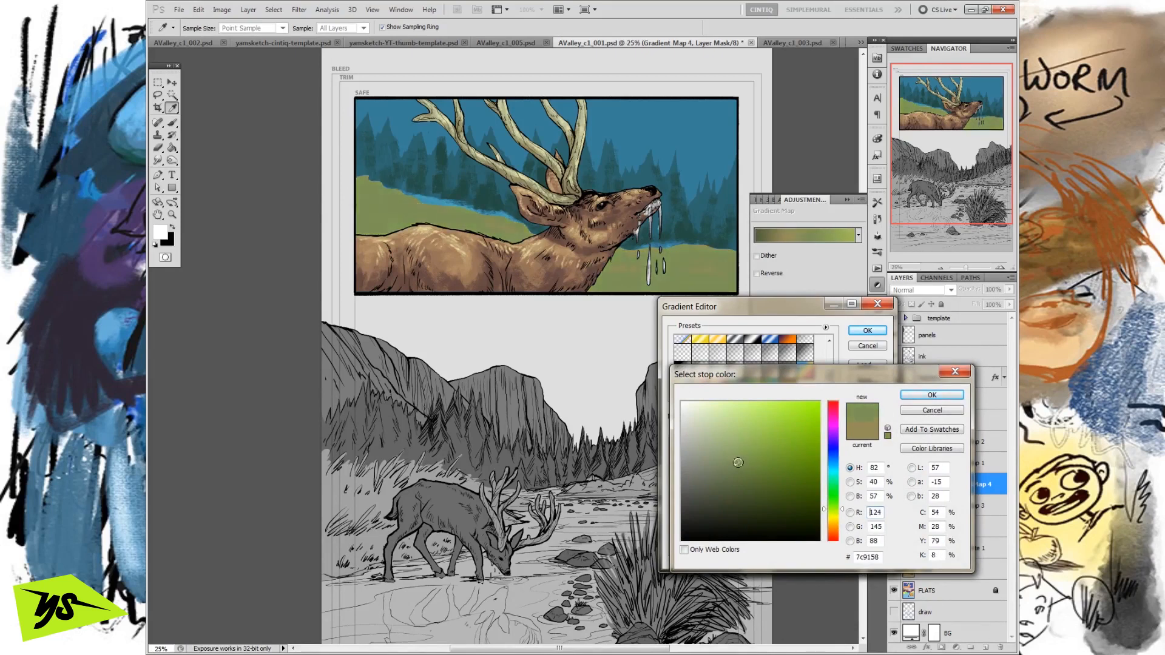
{"action": "left_click", "coordinate": [927, 396]}
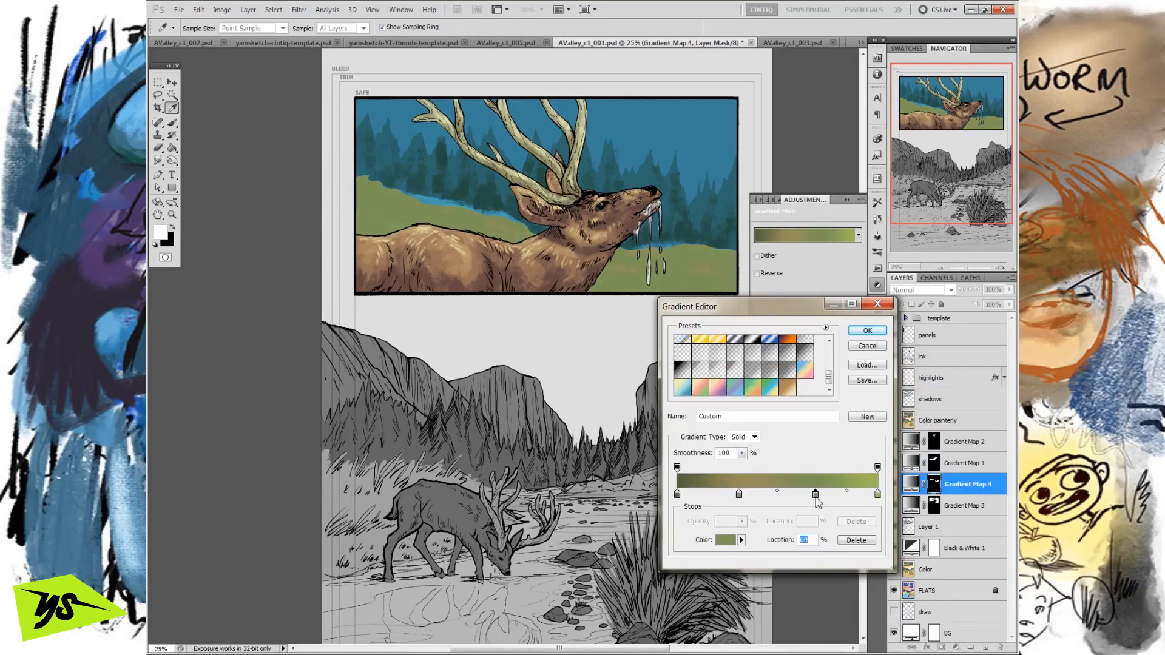
Step: Reposition the ground gradient's stops with tan at about 37%, muted green at 49% and yellow-green at about 59%, and apply it
{"action": "left_click_drag", "start_coordinate": [740, 498], "coordinate": [786, 496]}
{"action": "left_click_drag", "start_coordinate": [878, 495], "coordinate": [777, 497]}
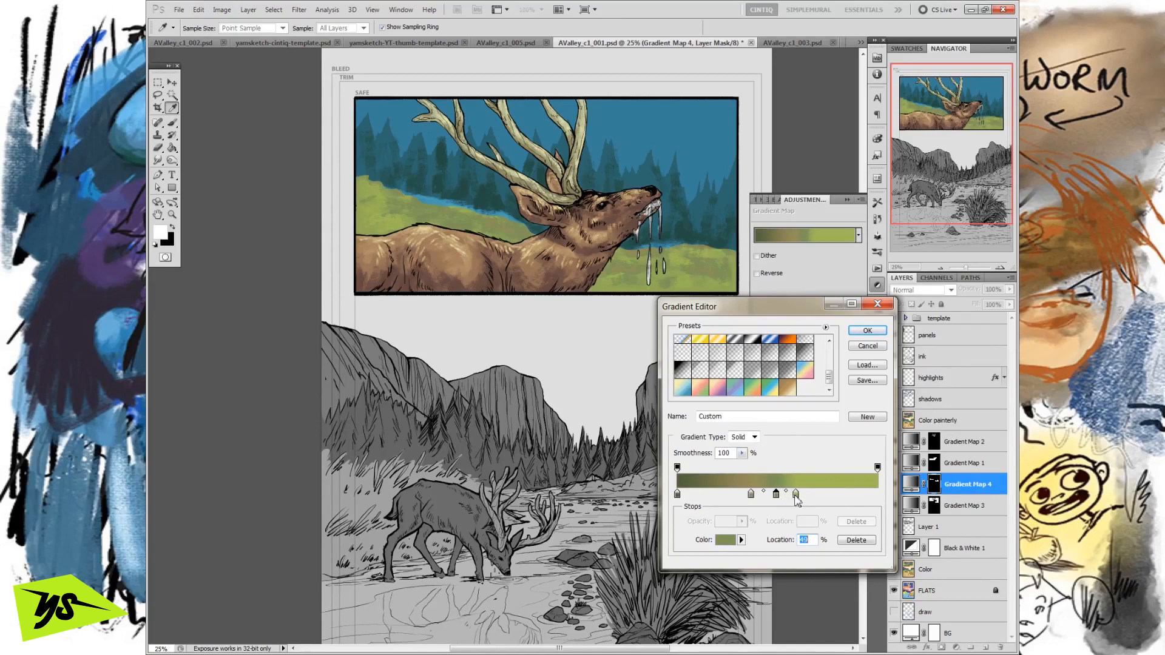
{"action": "left_click", "coordinate": [878, 333]}
Step: Compare the panel with the antlers' Gradient Map 2 layer hidden and shown, then select the FLATS layer
{"action": "key", "text": "l"}
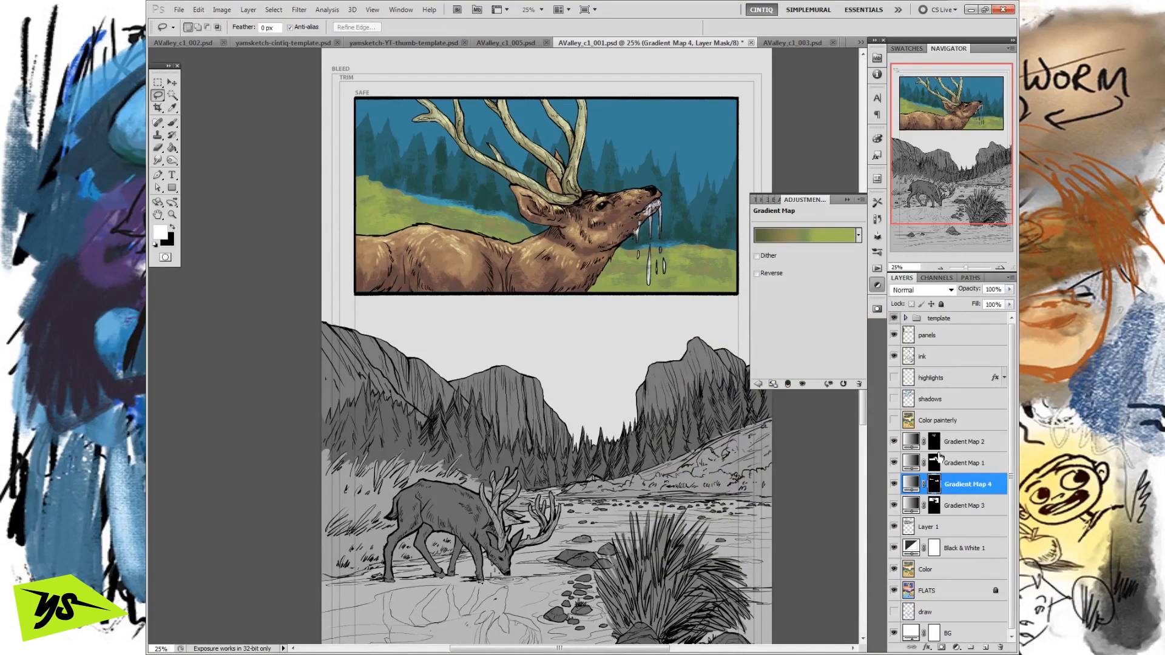
{"action": "left_click", "coordinate": [894, 442]}
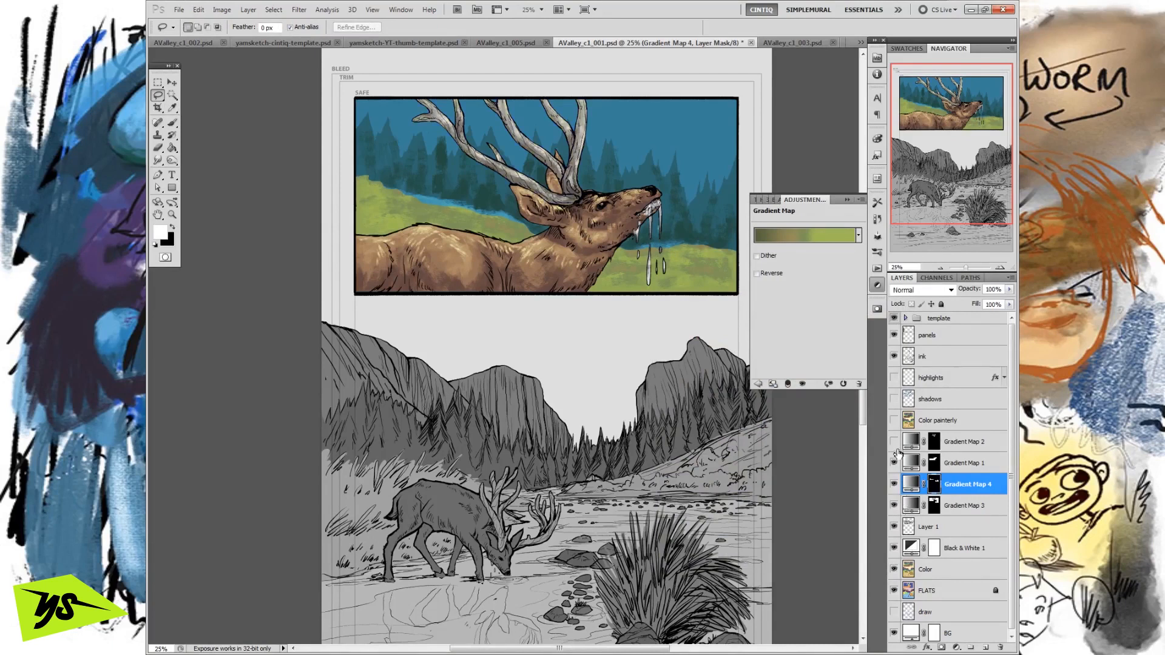
{"action": "left_click", "coordinate": [895, 443]}
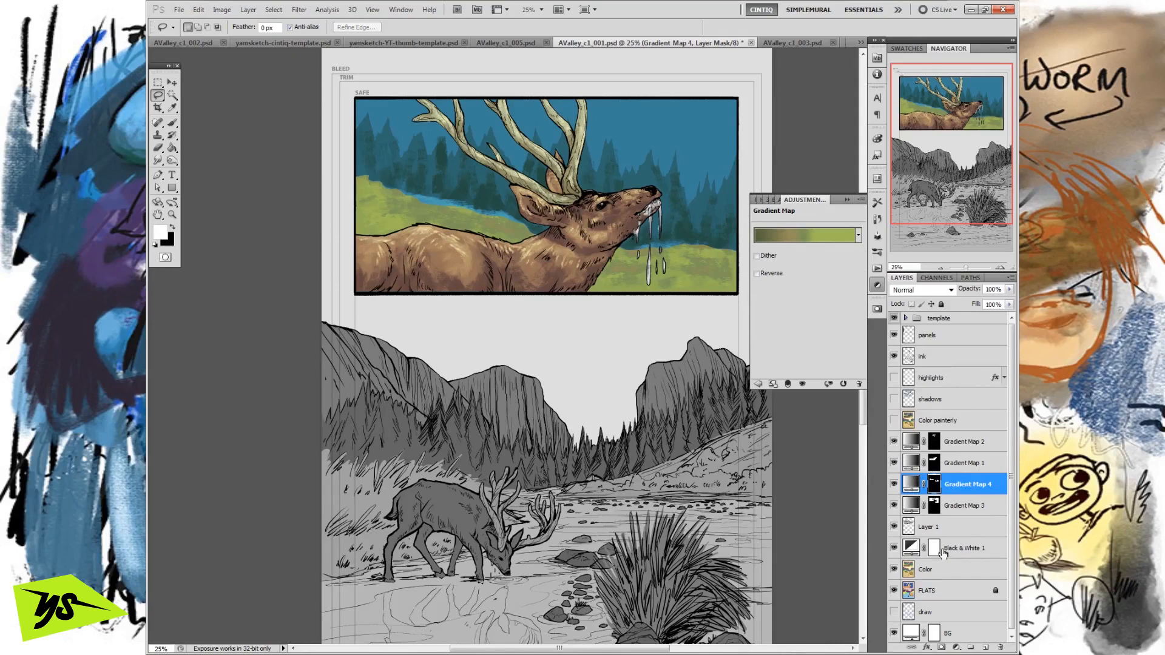
{"action": "left_click", "coordinate": [930, 592]}
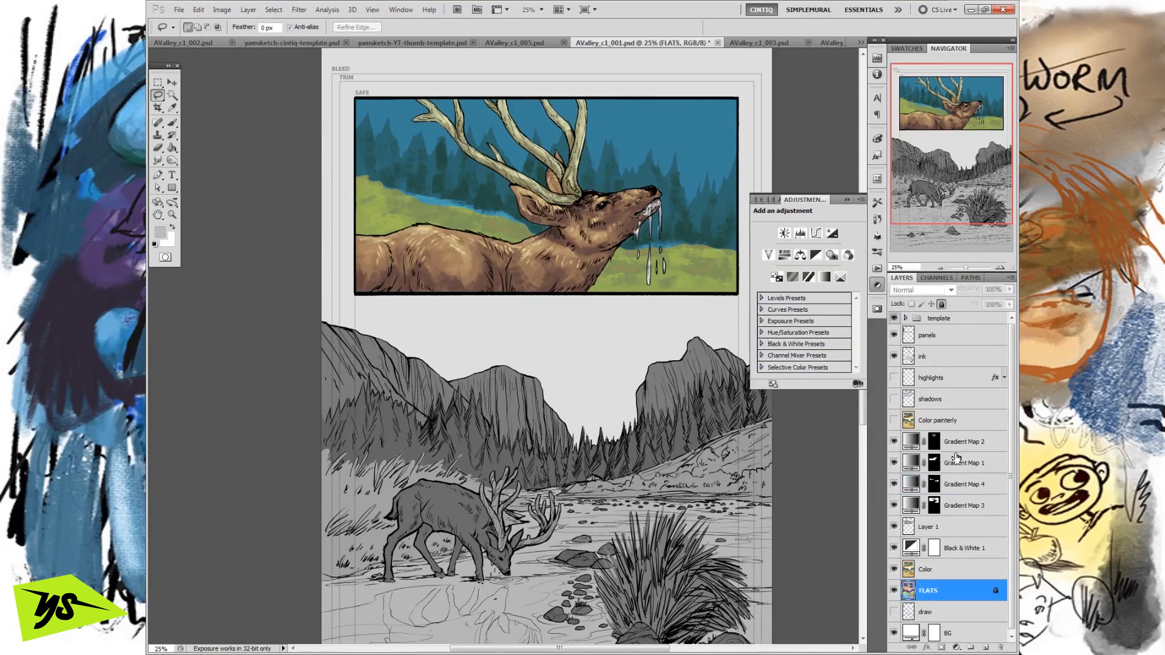
Step: Select the antlers' Gradient Map 2 layer and look through its gradient presets without applying one
{"action": "left_click", "coordinate": [961, 443]}
{"action": "left_click", "coordinate": [858, 235]}
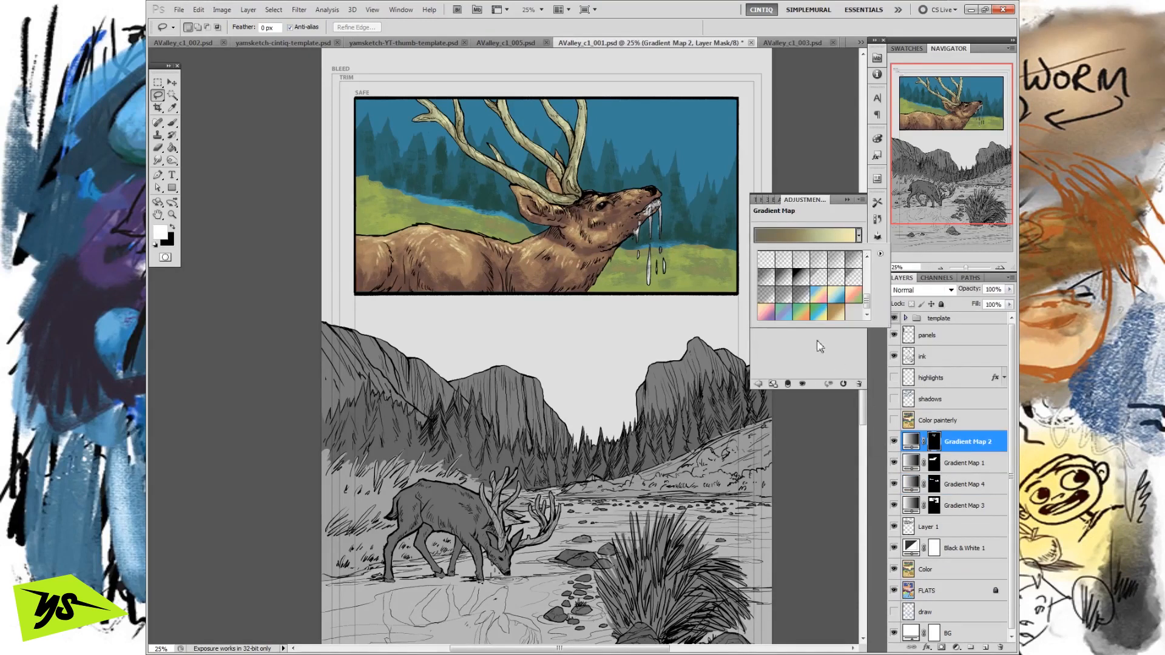
{"action": "scroll", "coordinate": [869, 310], "scroll_direction": "down", "scroll_amount": 3}
{"action": "left_click", "coordinate": [858, 235]}
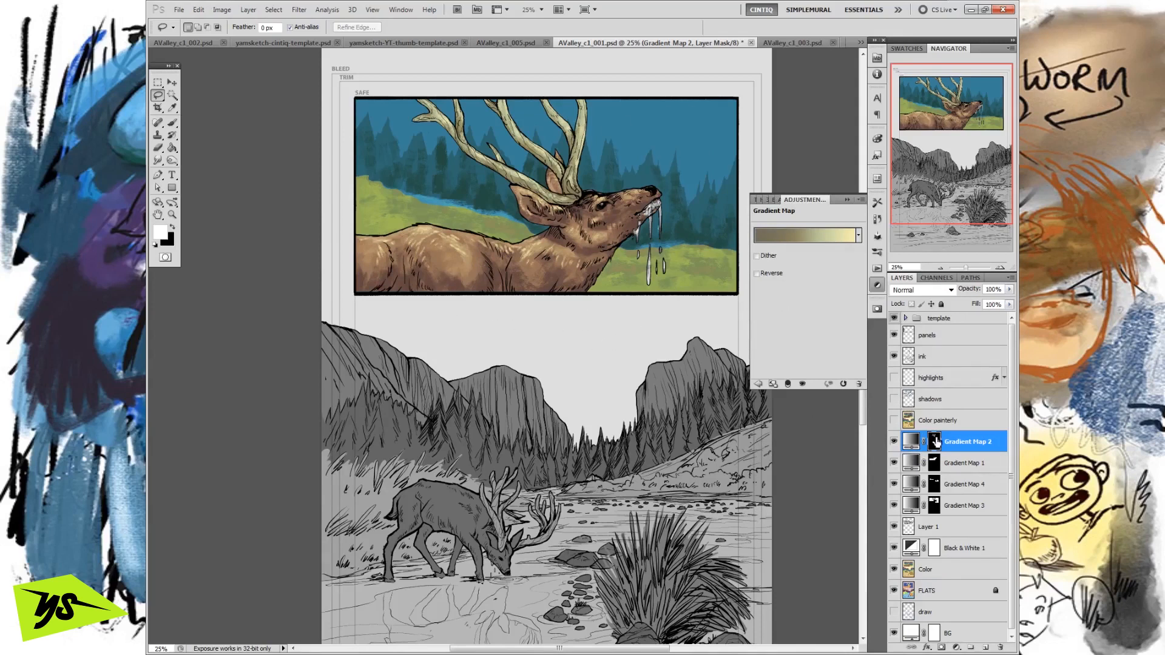
Step: Briefly show the Color painterly layer for comparison, hide it again, and make the shadows and highlights layers visible
{"action": "left_click", "coordinate": [896, 421]}
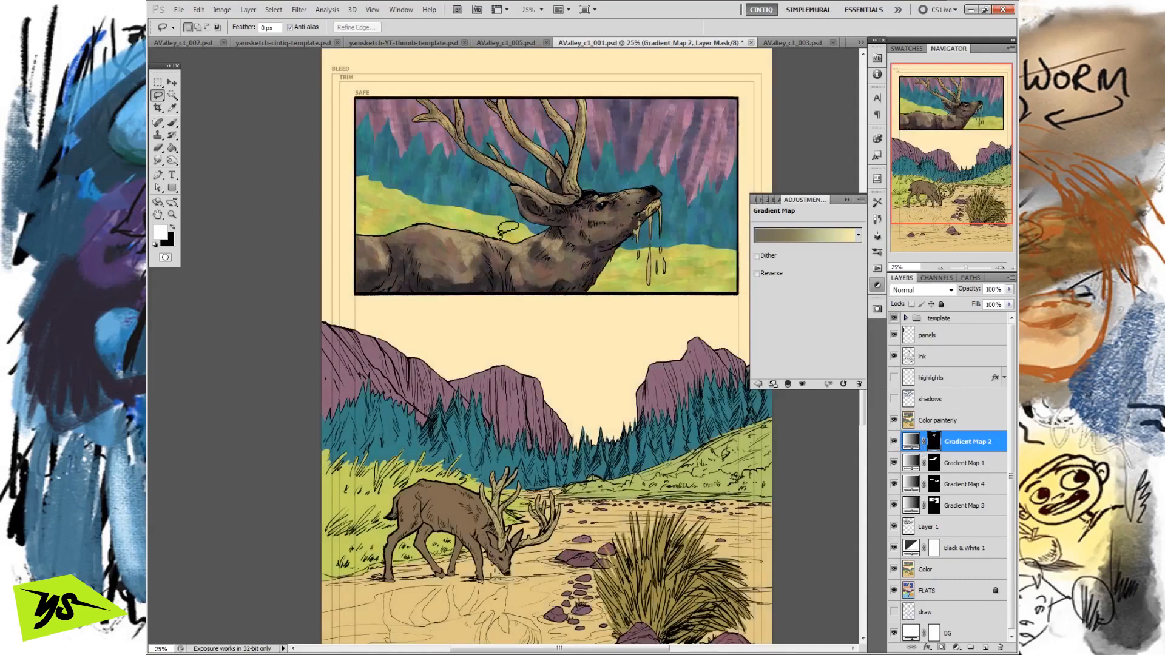
{"action": "left_click", "coordinate": [894, 420]}
{"action": "left_click", "coordinate": [894, 400]}
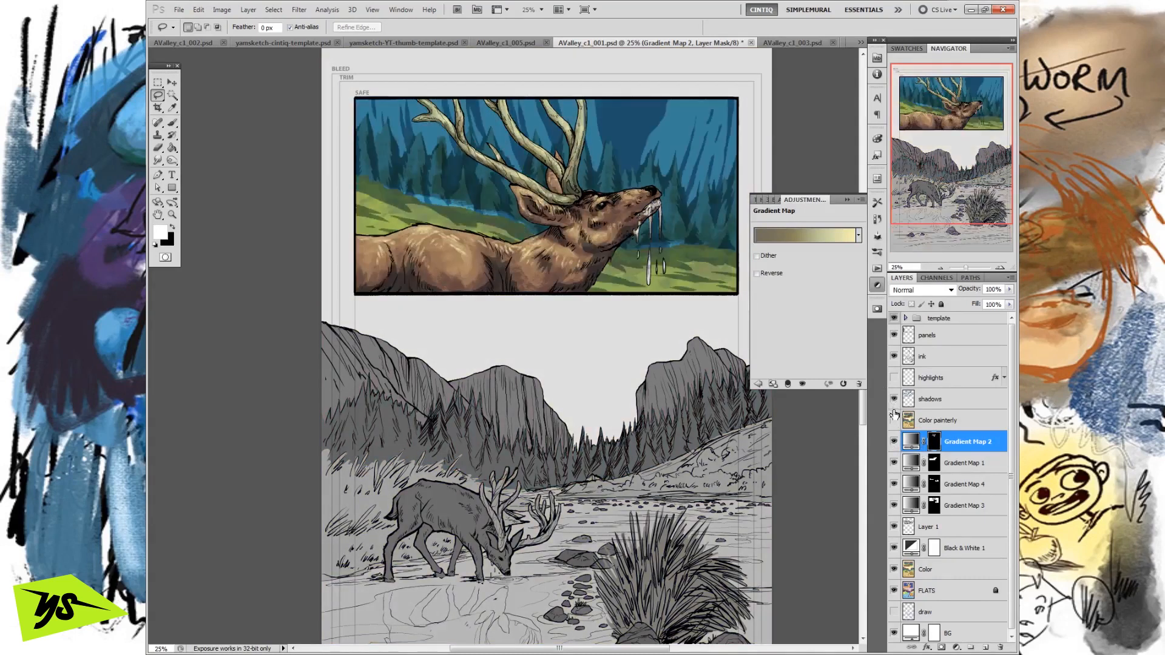
{"action": "left_click", "coordinate": [894, 378]}
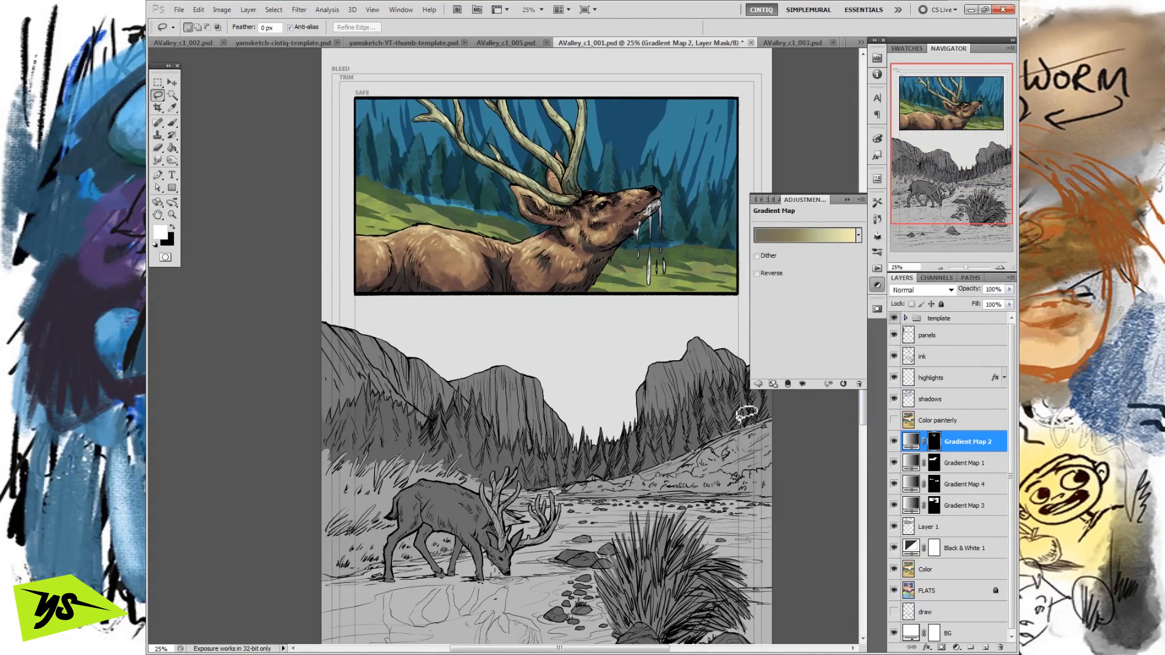
Step: Compare the panel with and without its color by hiding all four Gradient Map layers and showing them again
{"action": "left_click", "coordinate": [895, 442]}
{"action": "left_click", "coordinate": [894, 443]}
{"action": "left_click", "coordinate": [895, 443]}
{"action": "left_click", "coordinate": [894, 463]}
{"action": "left_click", "coordinate": [894, 484]}
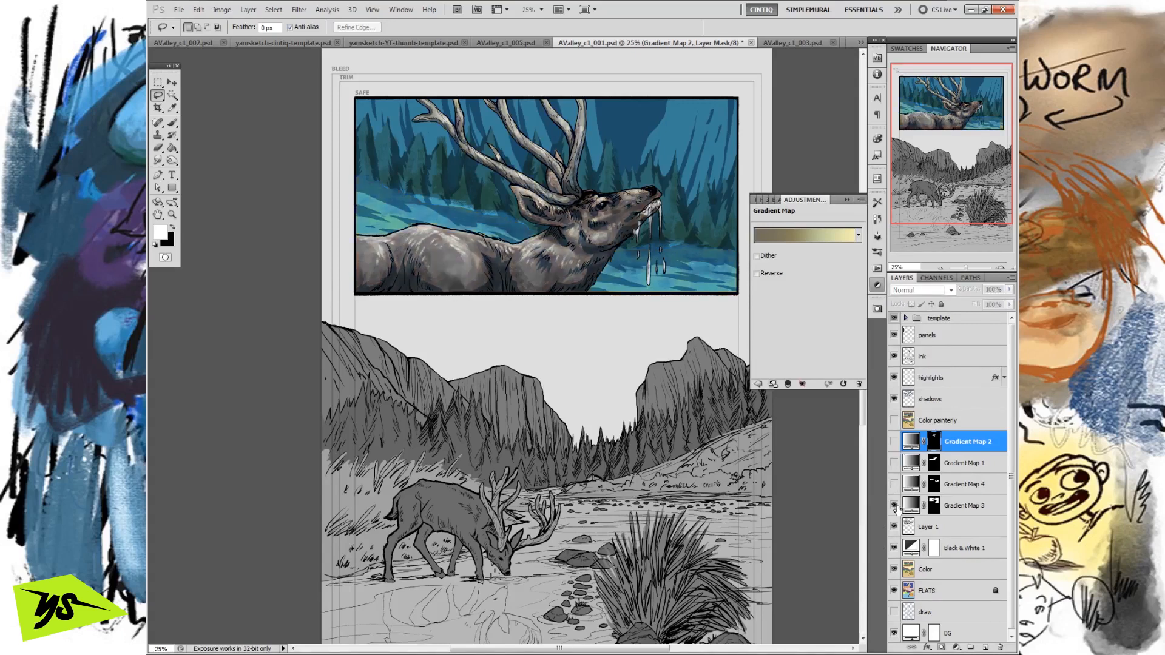
{"action": "left_click", "coordinate": [894, 506]}
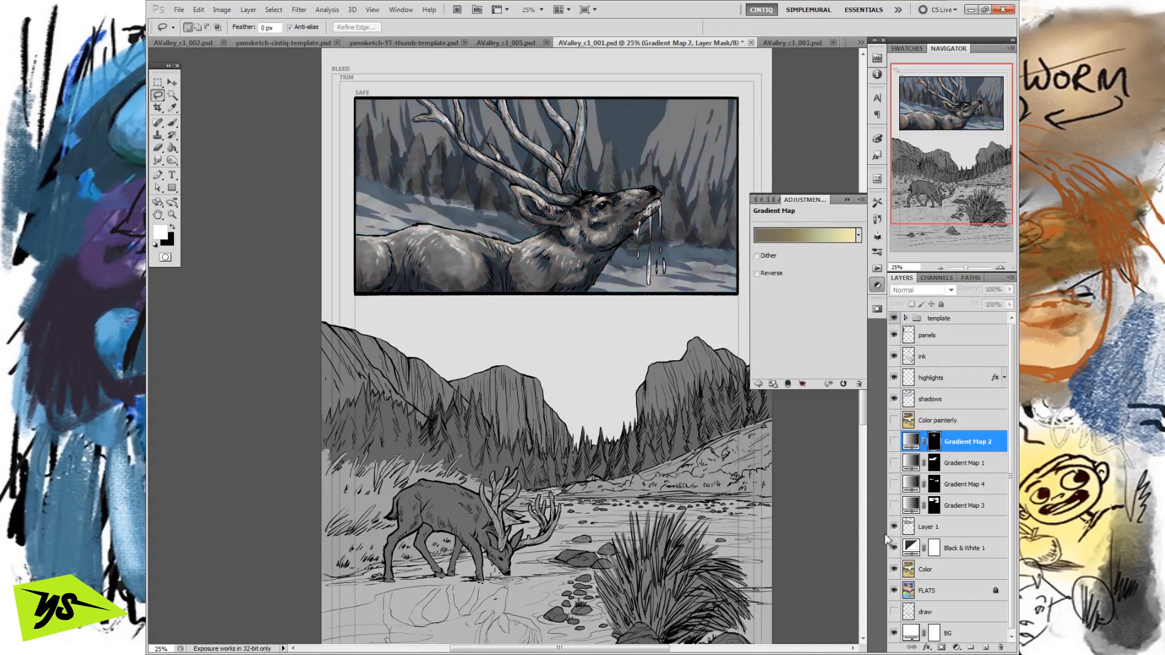
{"action": "left_click", "coordinate": [894, 506]}
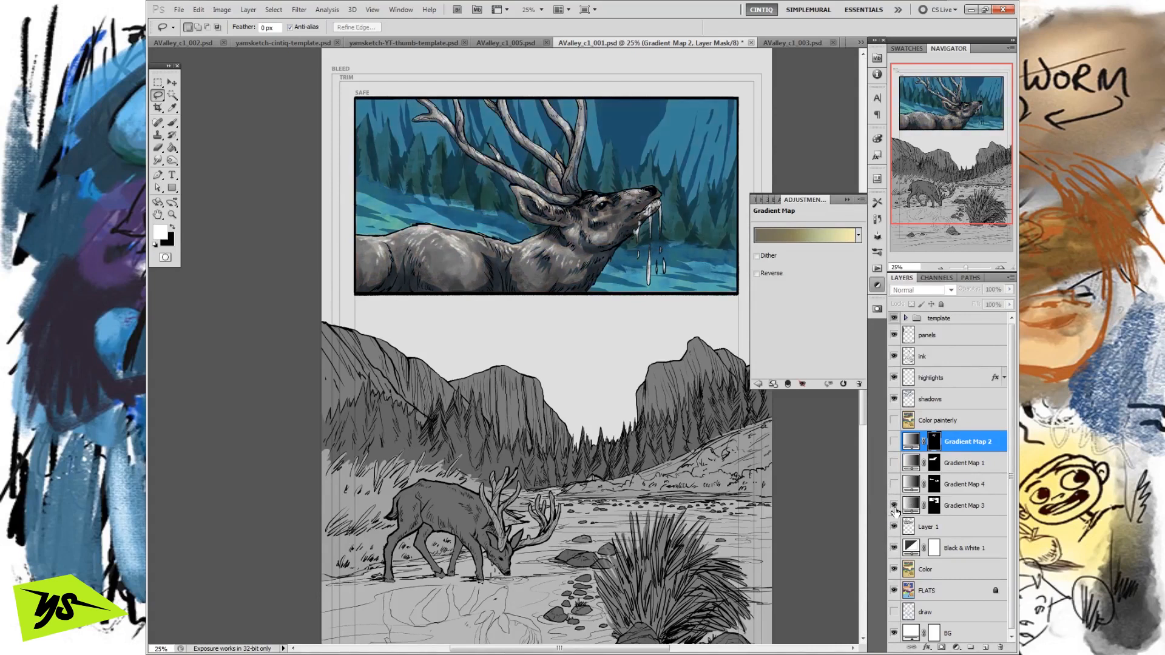
{"action": "left_click", "coordinate": [895, 485]}
{"action": "left_click", "coordinate": [894, 463]}
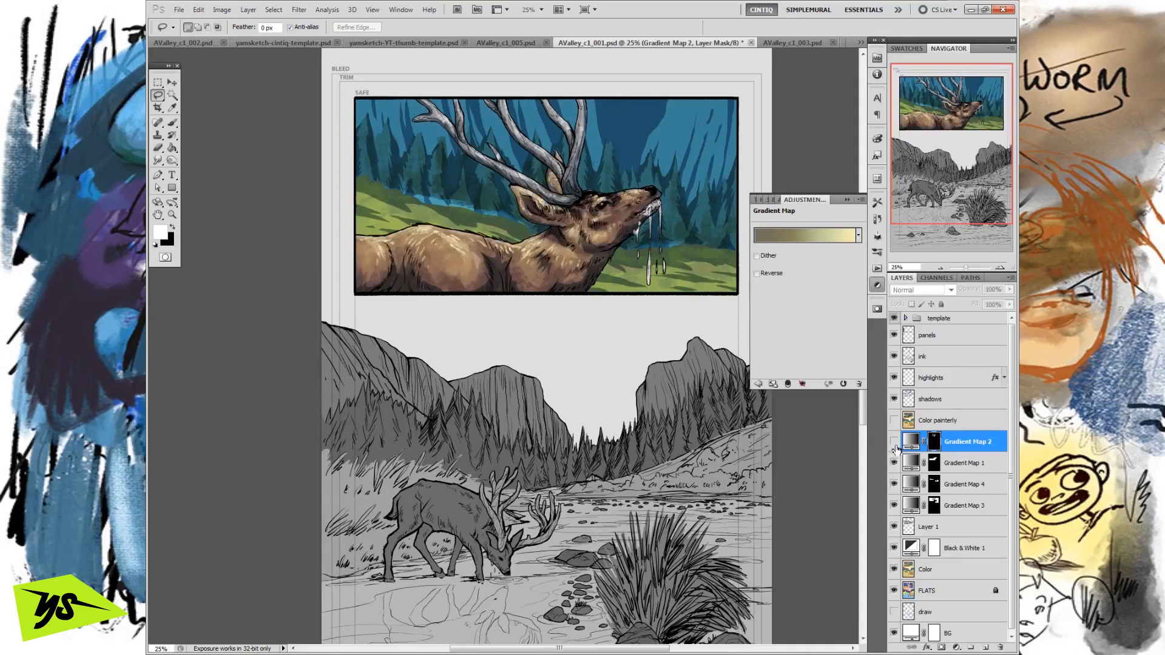
{"action": "left_click", "coordinate": [894, 442]}
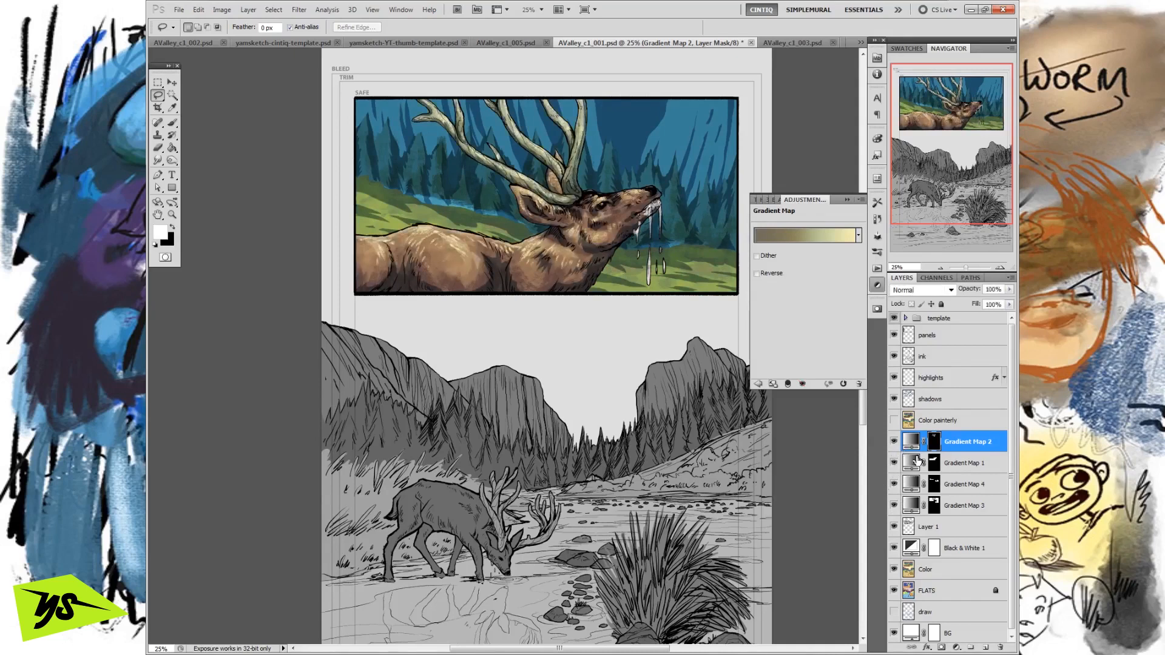
Step: Check the shadows, highlights and Color painterly layers in turn, toggling the painterly layer's visibility
{"action": "key", "text": "shift+alt+m"}
{"action": "left_click", "coordinate": [931, 401]}
{"action": "left_click", "coordinate": [931, 377]}
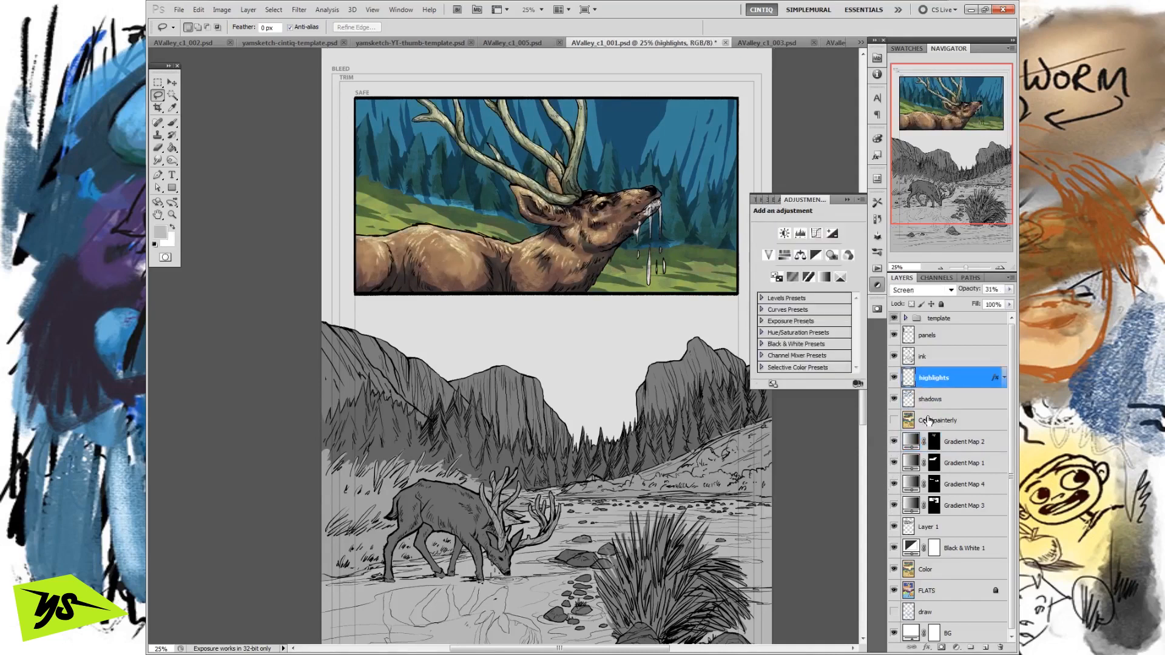
{"action": "left_click", "coordinate": [937, 420]}
{"action": "left_click", "coordinate": [893, 420]}
{"action": "left_click", "coordinate": [893, 421]}
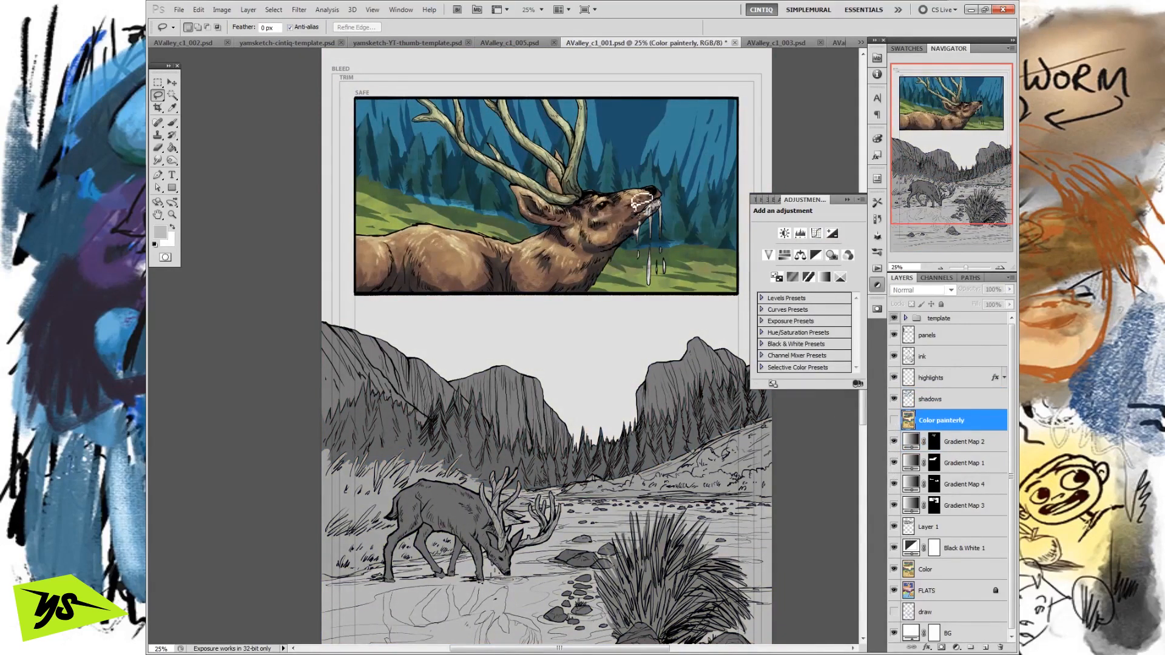
Step: Activate the Brush tool, select the shadows layer, and switch to the ground's Gradient Map 4 layer
{"action": "left_click", "coordinate": [177, 124]}
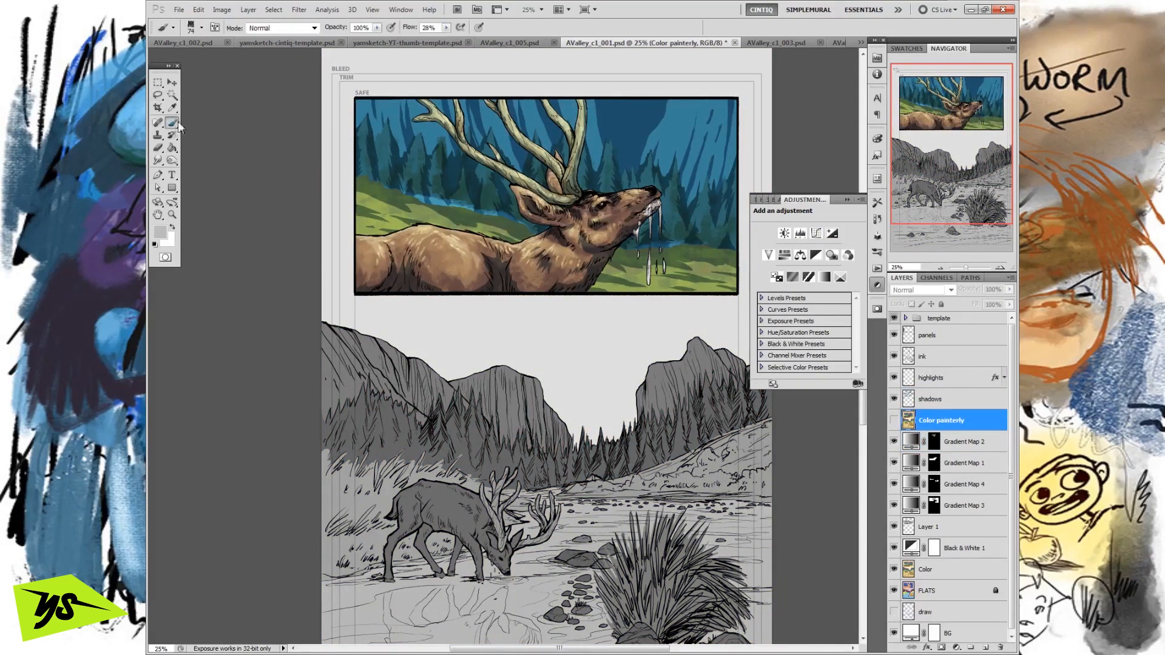
{"action": "left_click", "coordinate": [938, 402]}
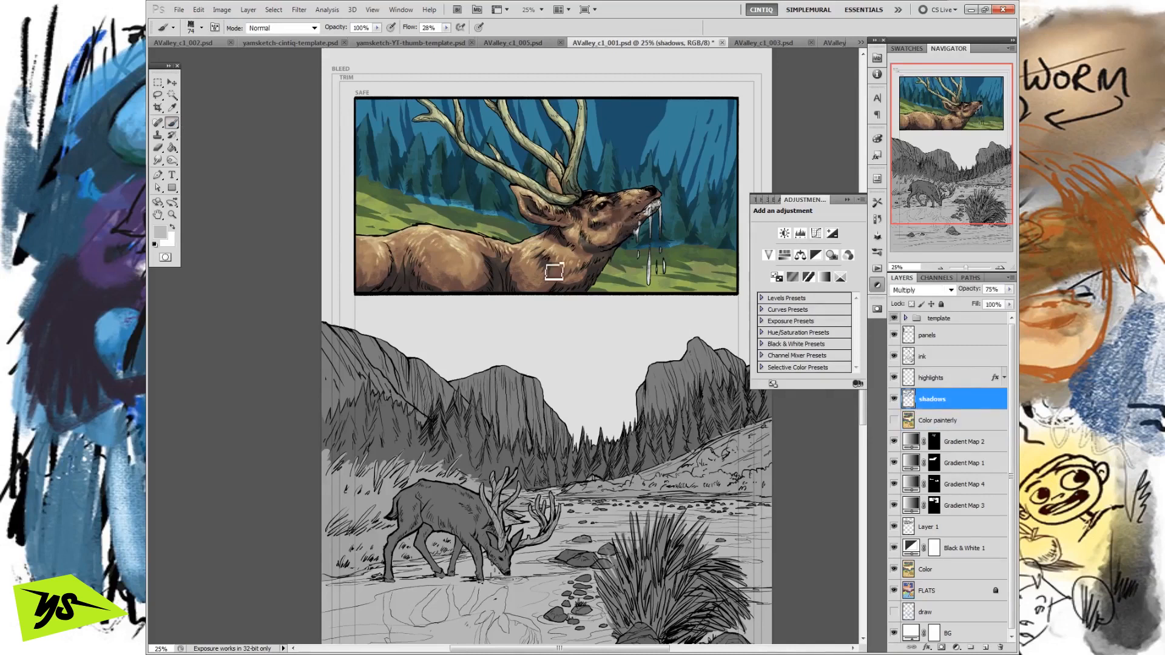
{"action": "left_click_drag", "start_coordinate": [562, 267], "coordinate": [614, 240]}
{"action": "left_click", "coordinate": [913, 479]}
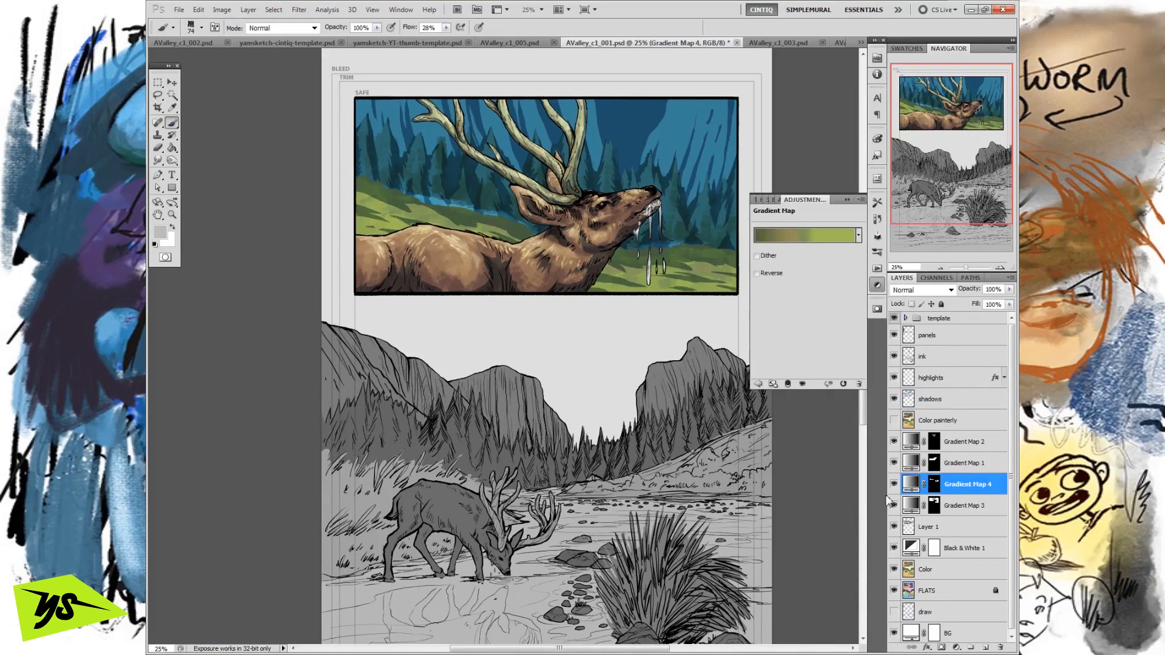
Step: Collapse the adjustment settings and compare the gradient-mapped panel with the Color painterly layer shown and hidden
{"action": "left_click", "coordinate": [877, 286]}
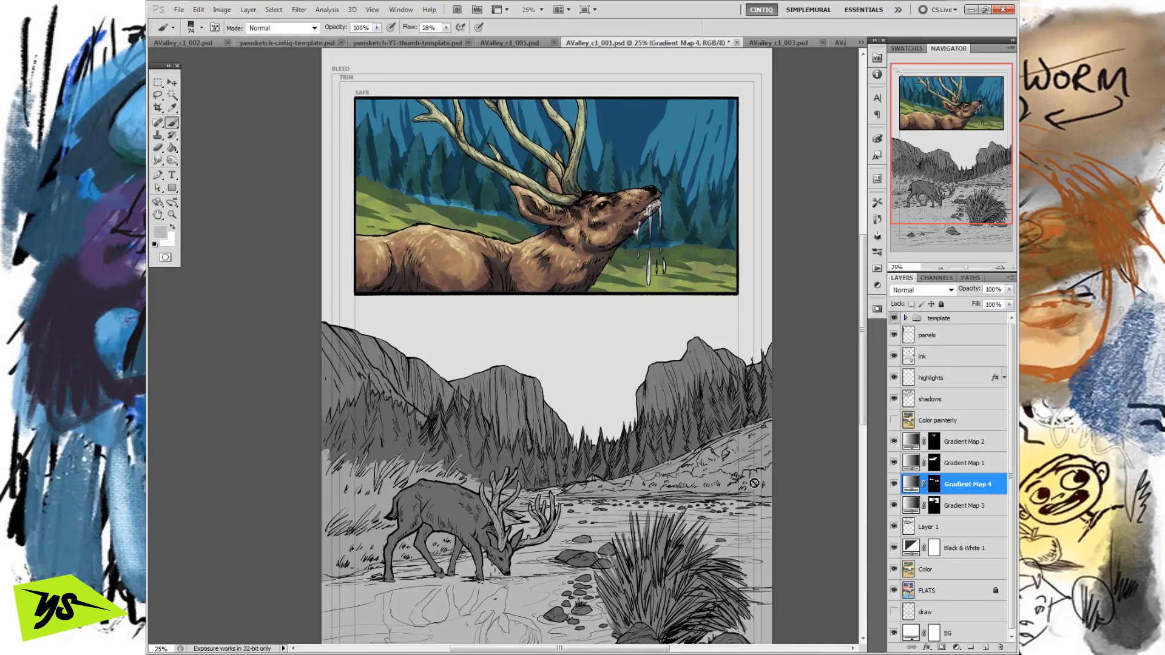
{"action": "left_click", "coordinate": [894, 421]}
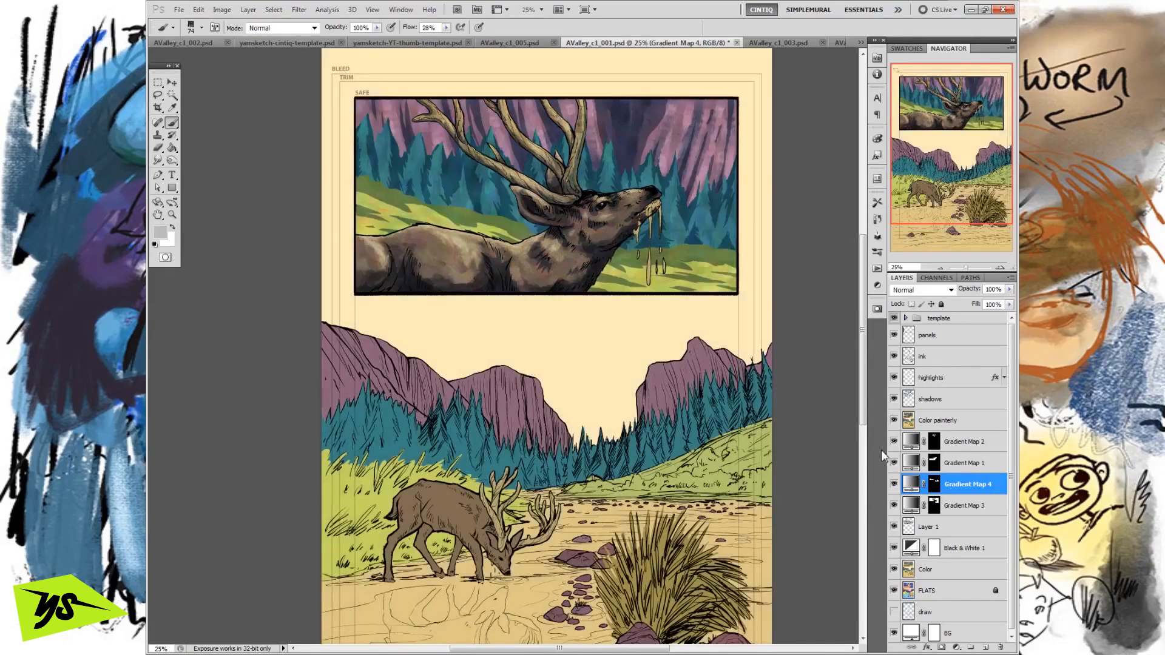
{"action": "left_click", "coordinate": [894, 420]}
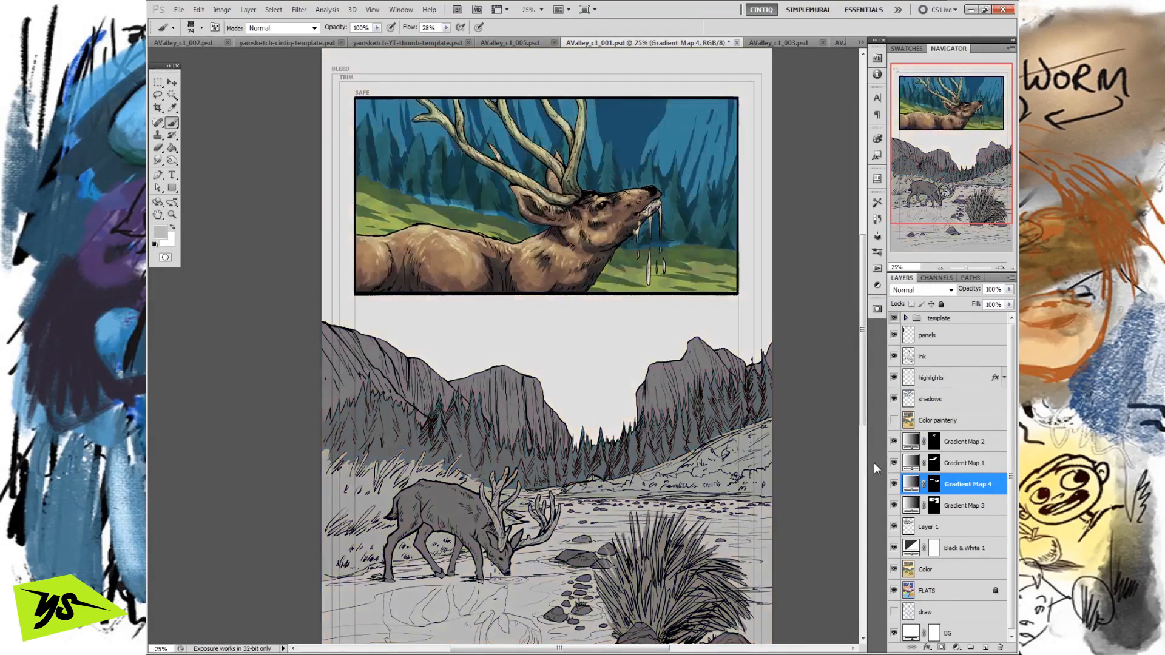